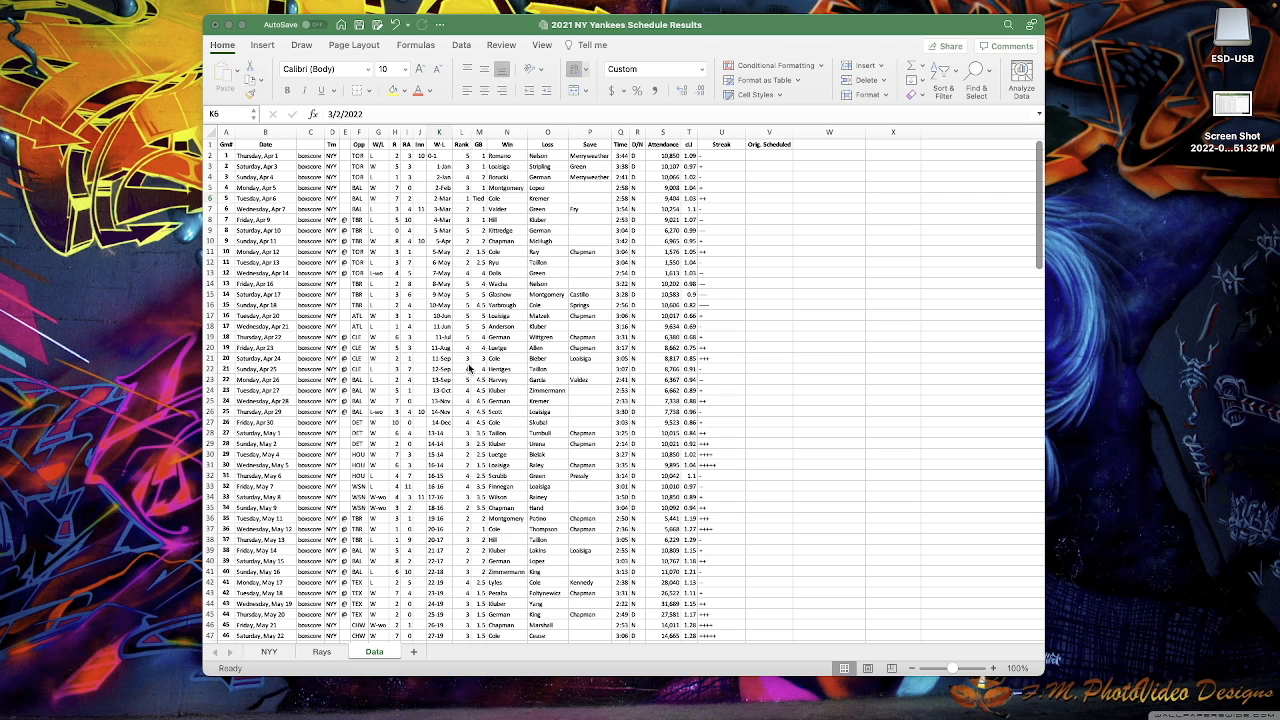
# - Select the full schedule data range A1:V163 on the Data sheet with Cmd+A
pyautogui.click(438, 277)
pyautogui.click(438, 272)
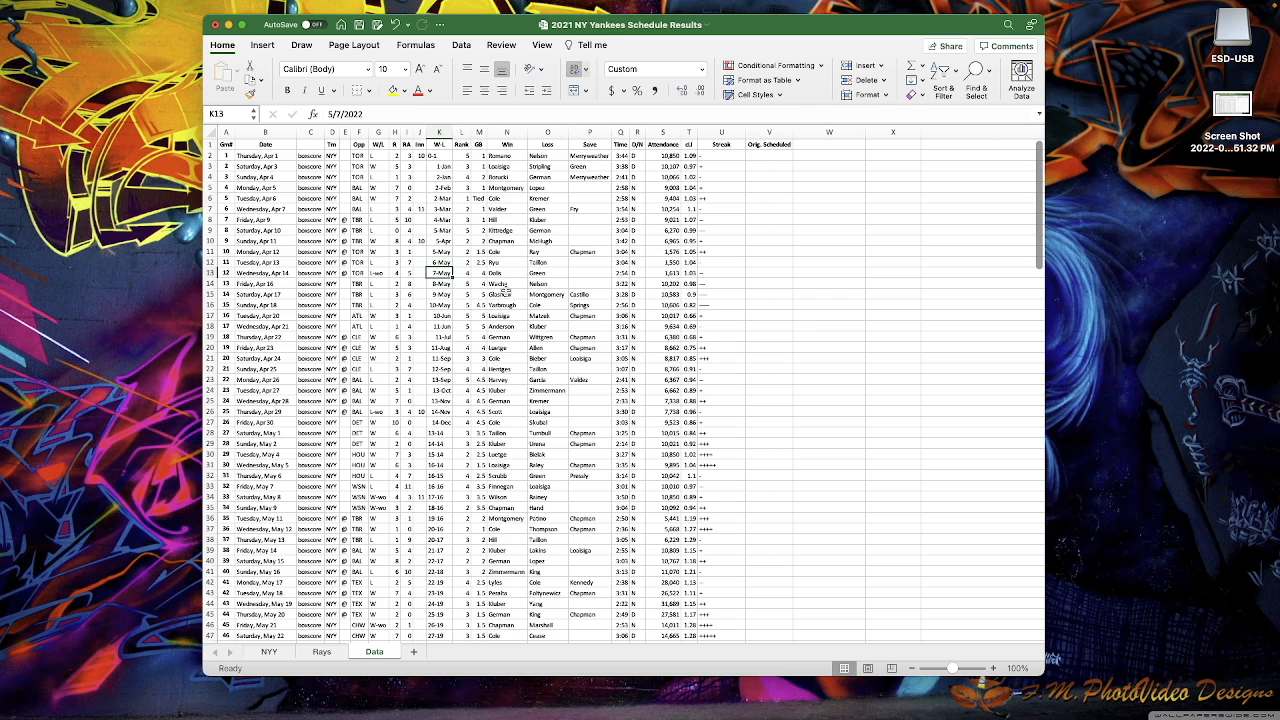
pyautogui.press('super+a')
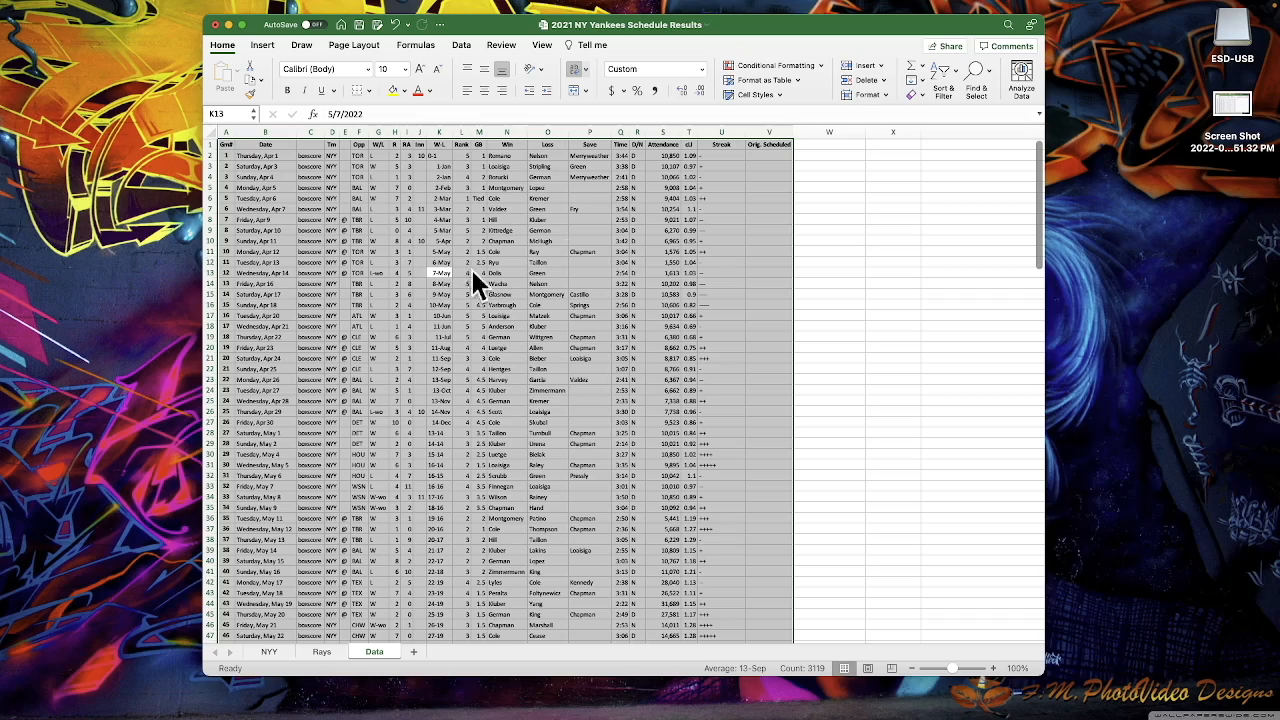
# - Convert range $A$1:$V$163 into a table with 'My table has headers' checked
pyautogui.scroll(-20, 497, 308)
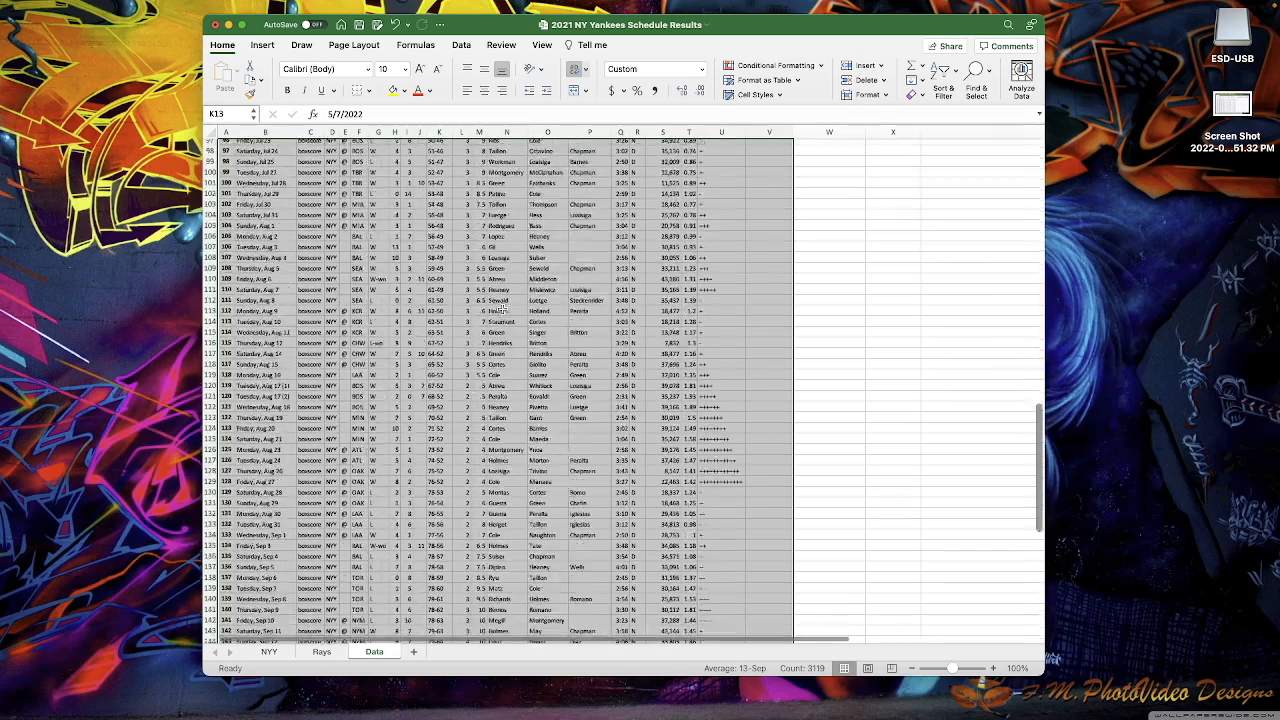
pyautogui.scroll(20, 501, 310)
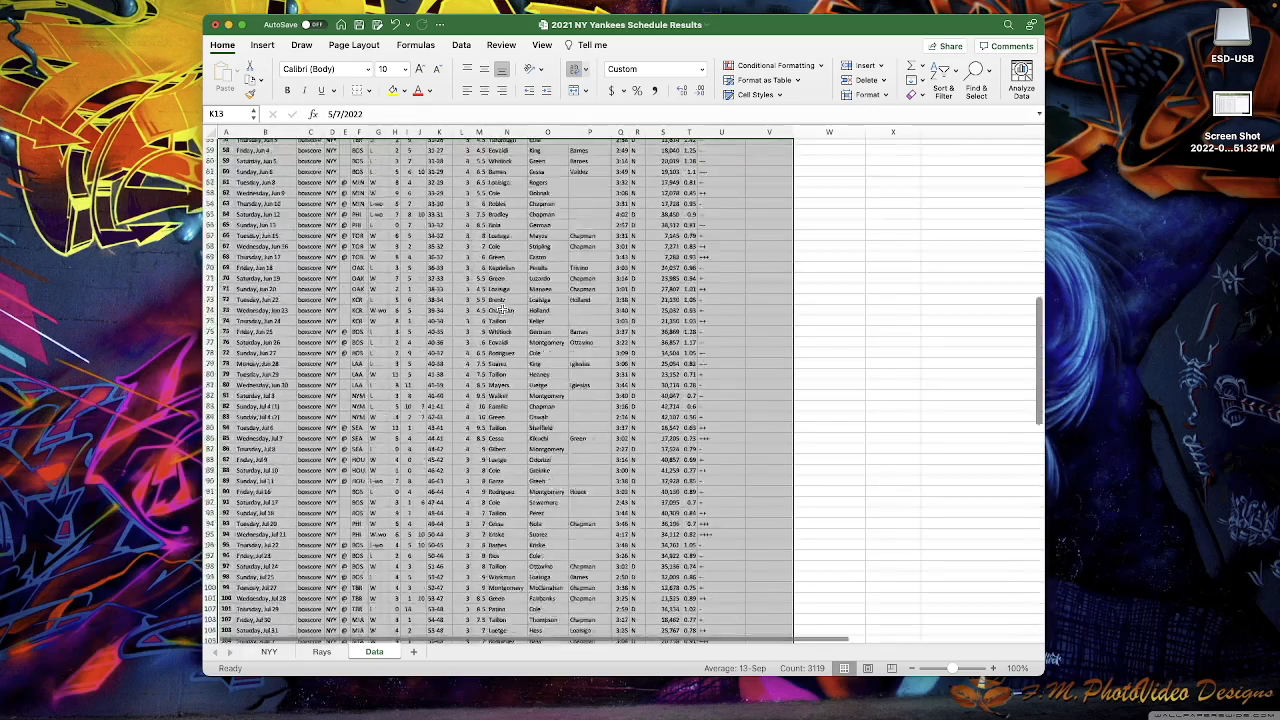
pyautogui.click(268, 48)
pyautogui.click(311, 75)
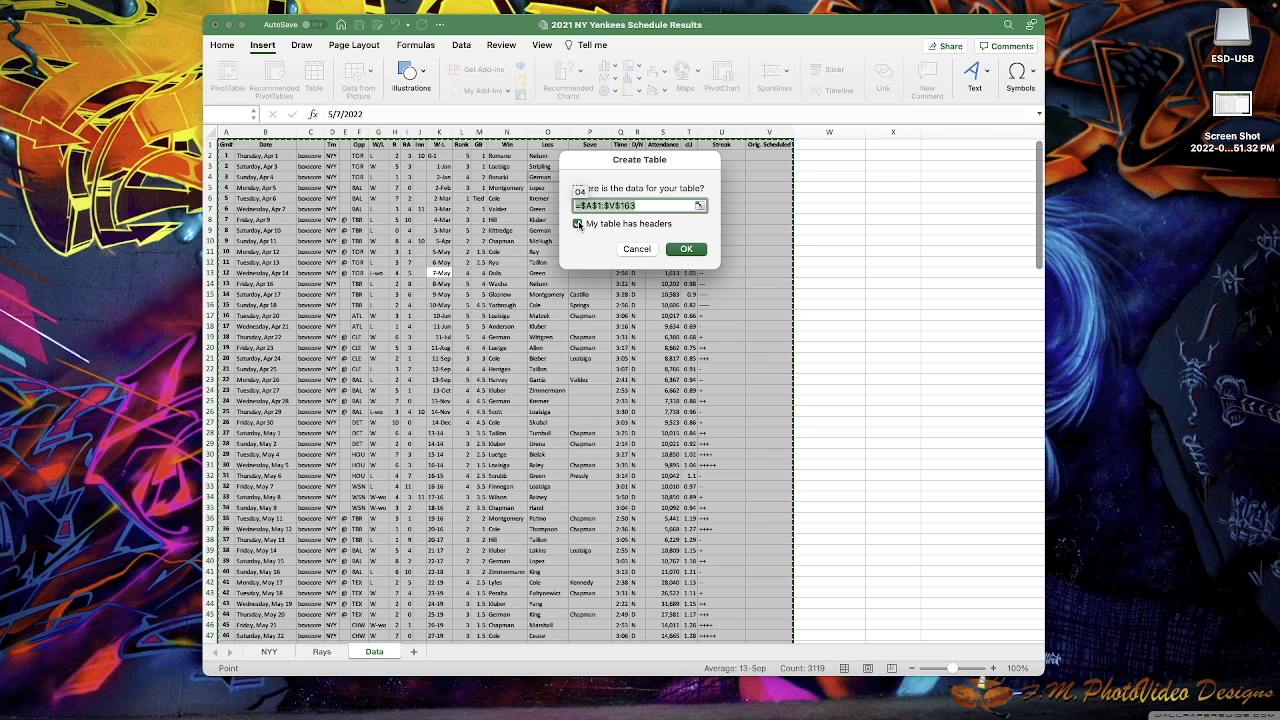
pyautogui.click(578, 224)
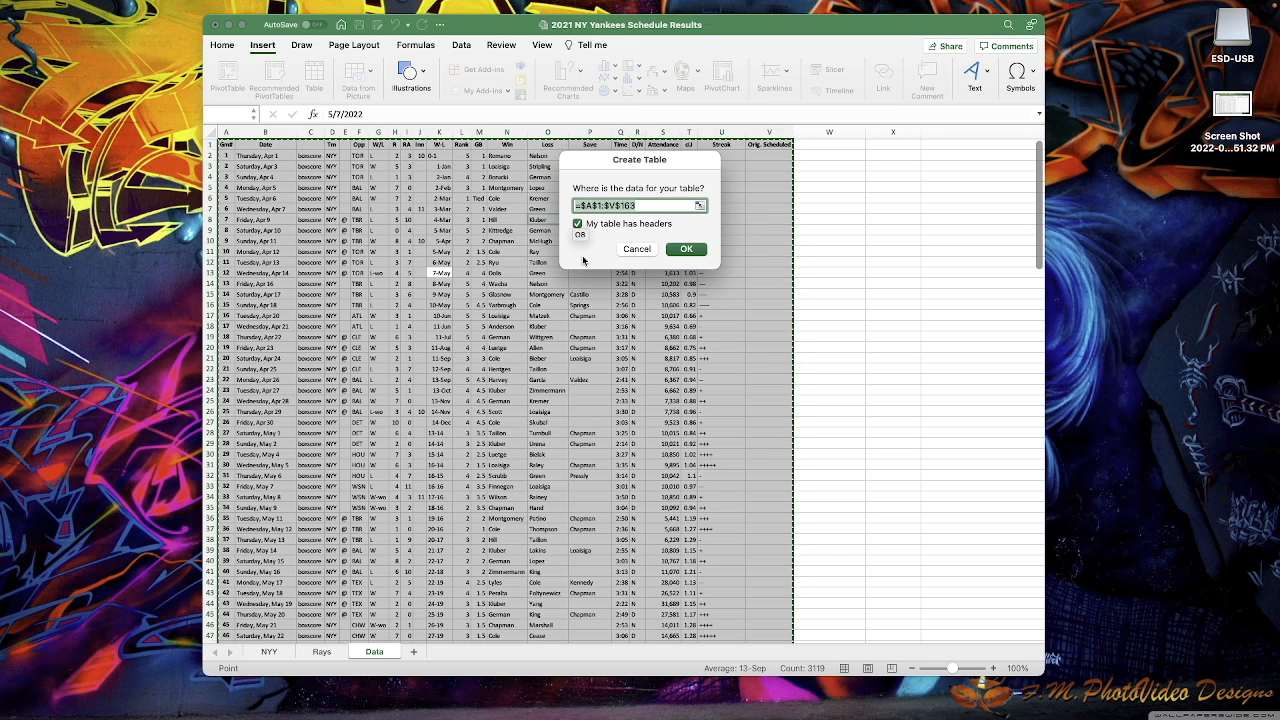
pyautogui.click(686, 249)
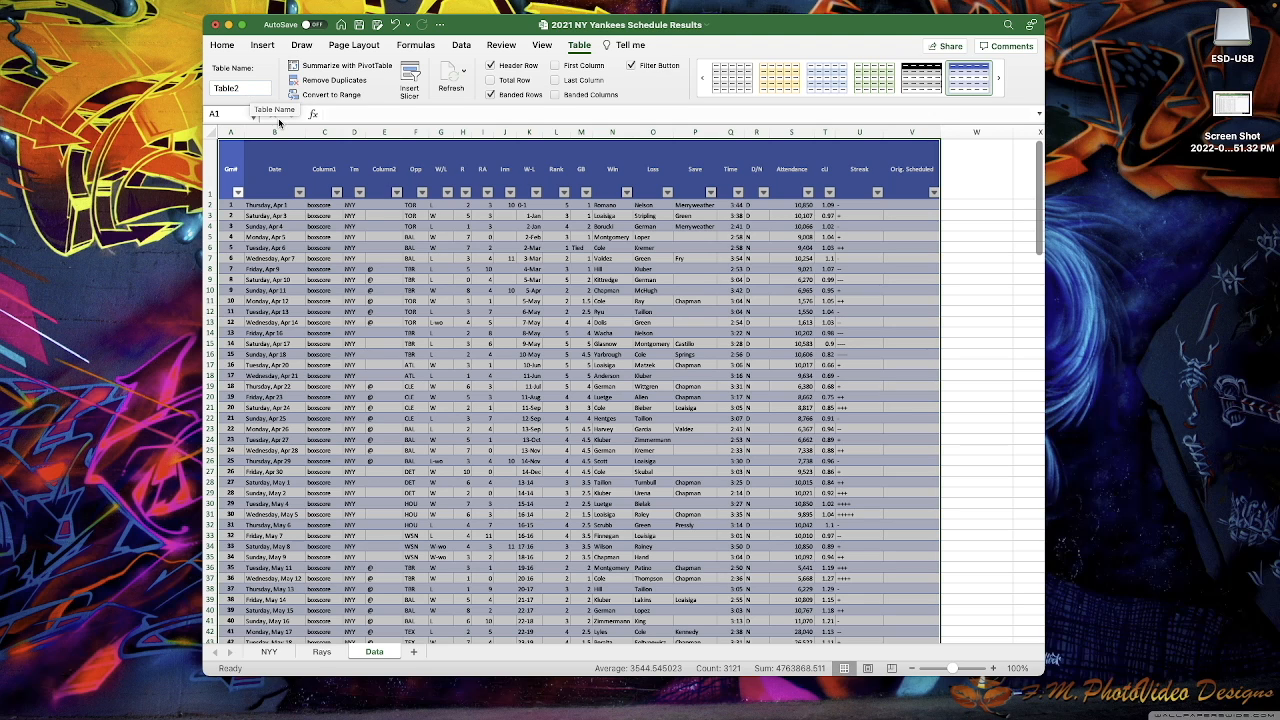
pyautogui.scroll(-4, 459, 339)
pyautogui.scroll(-20, 459, 339)
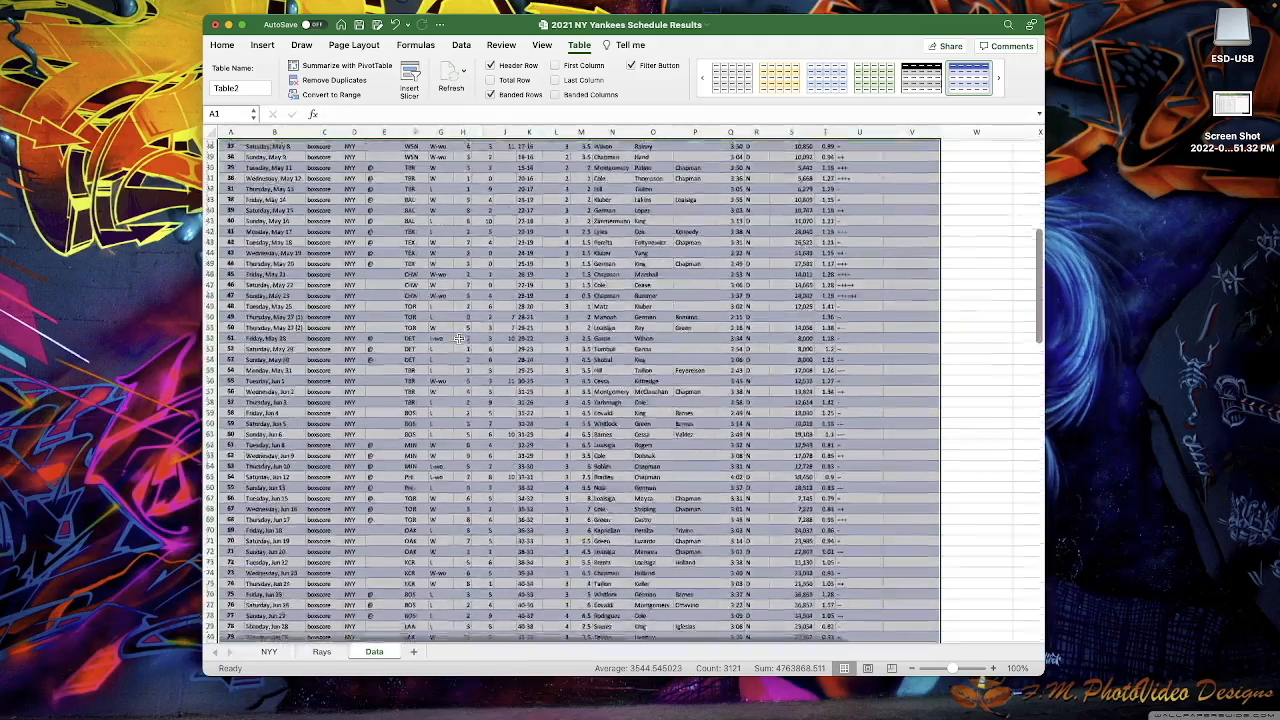
pyautogui.scroll(-15, 459, 339)
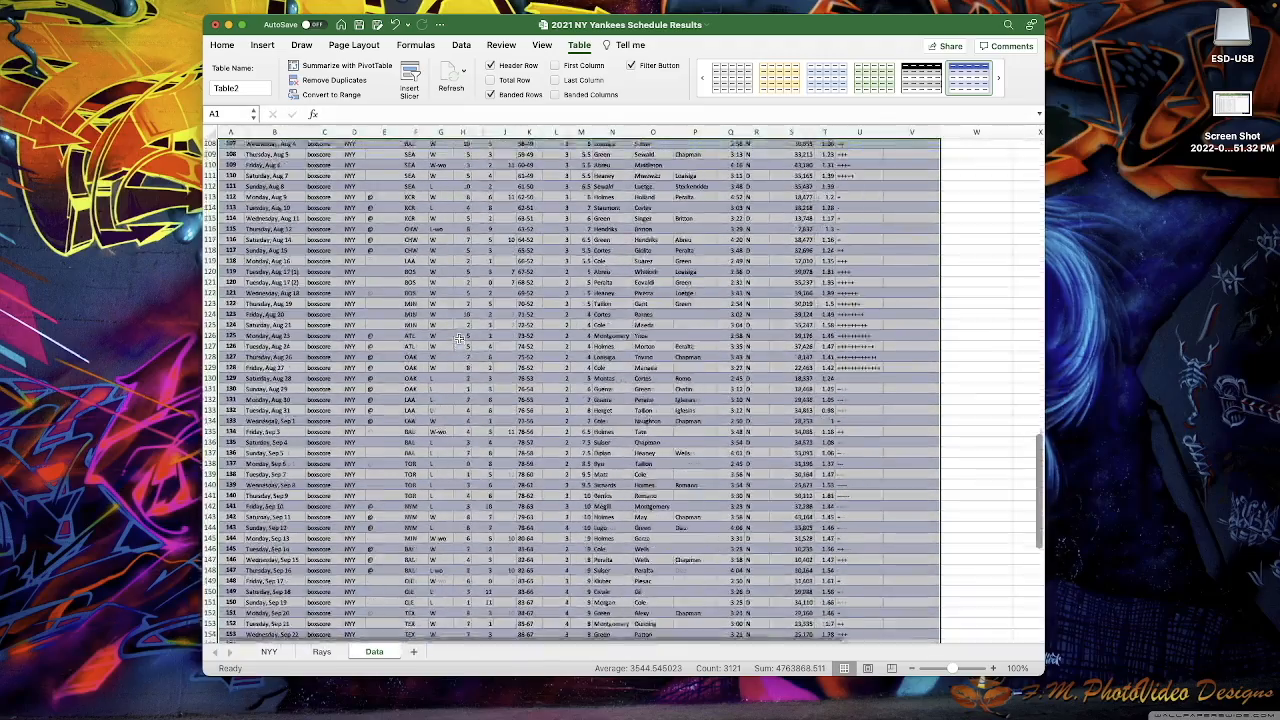
pyautogui.scroll(10, 459, 339)
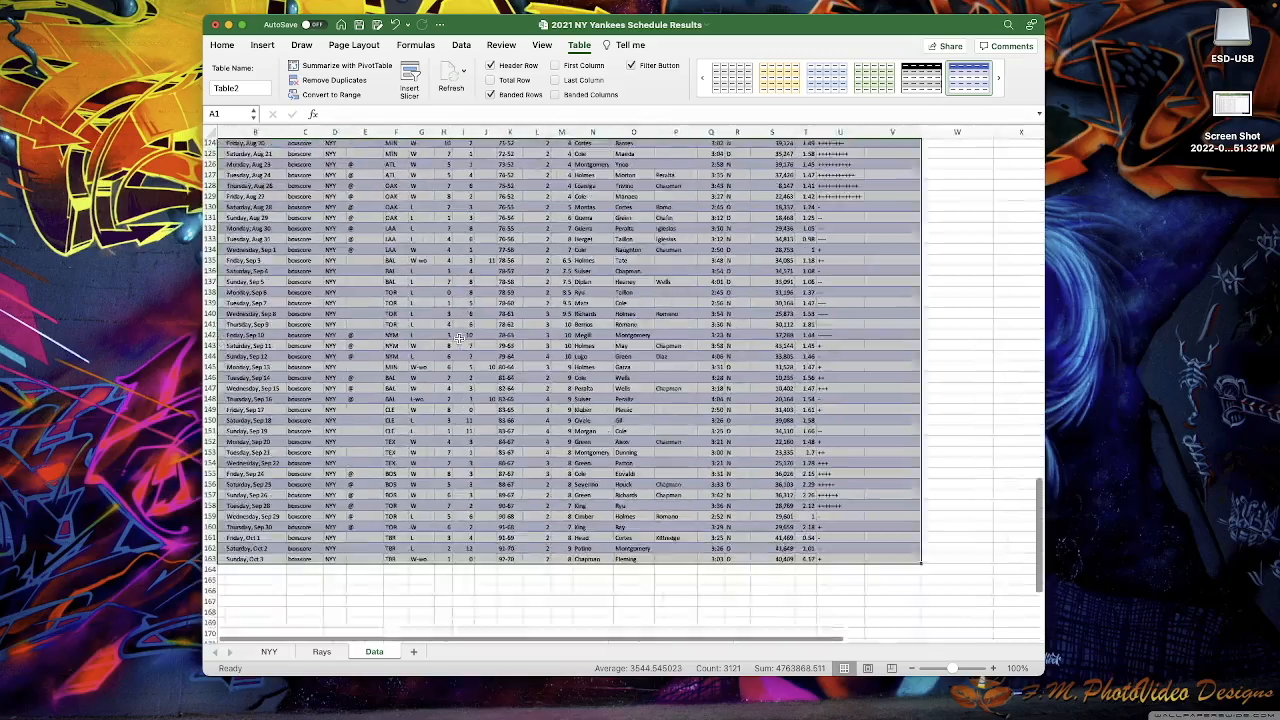
pyautogui.scroll(13, 457, 339)
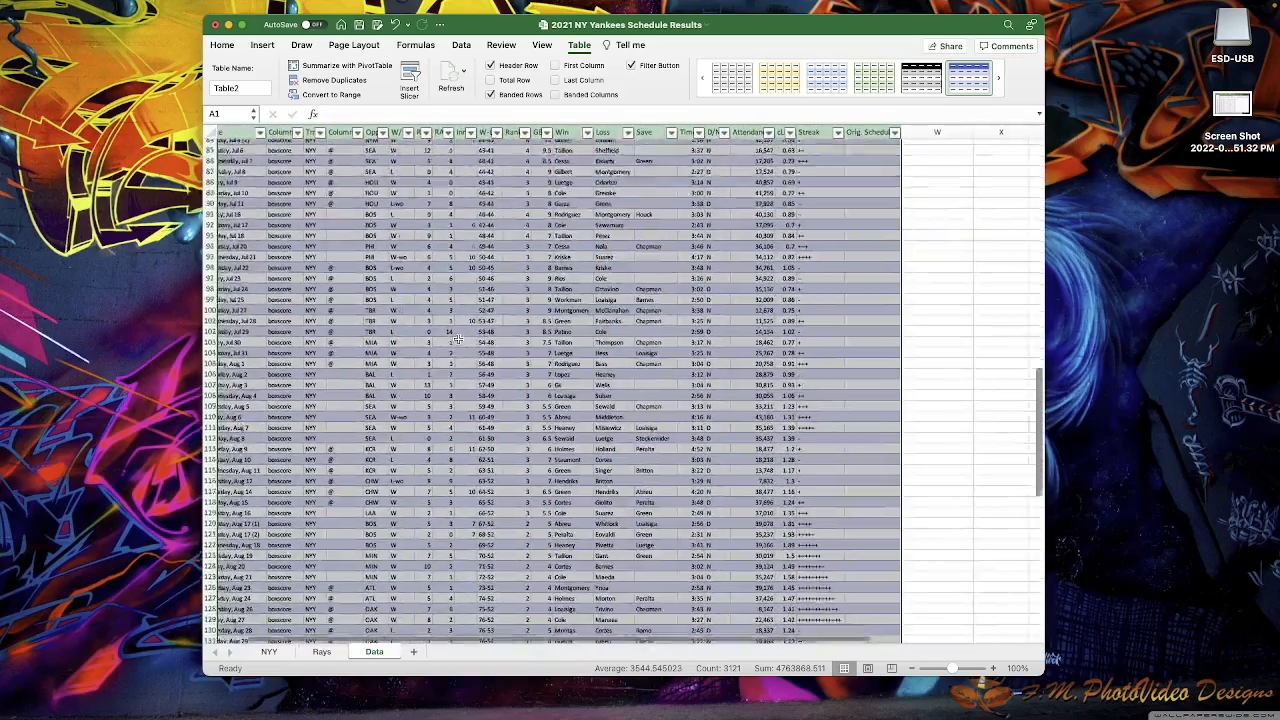
pyautogui.scroll(10, 457, 339)
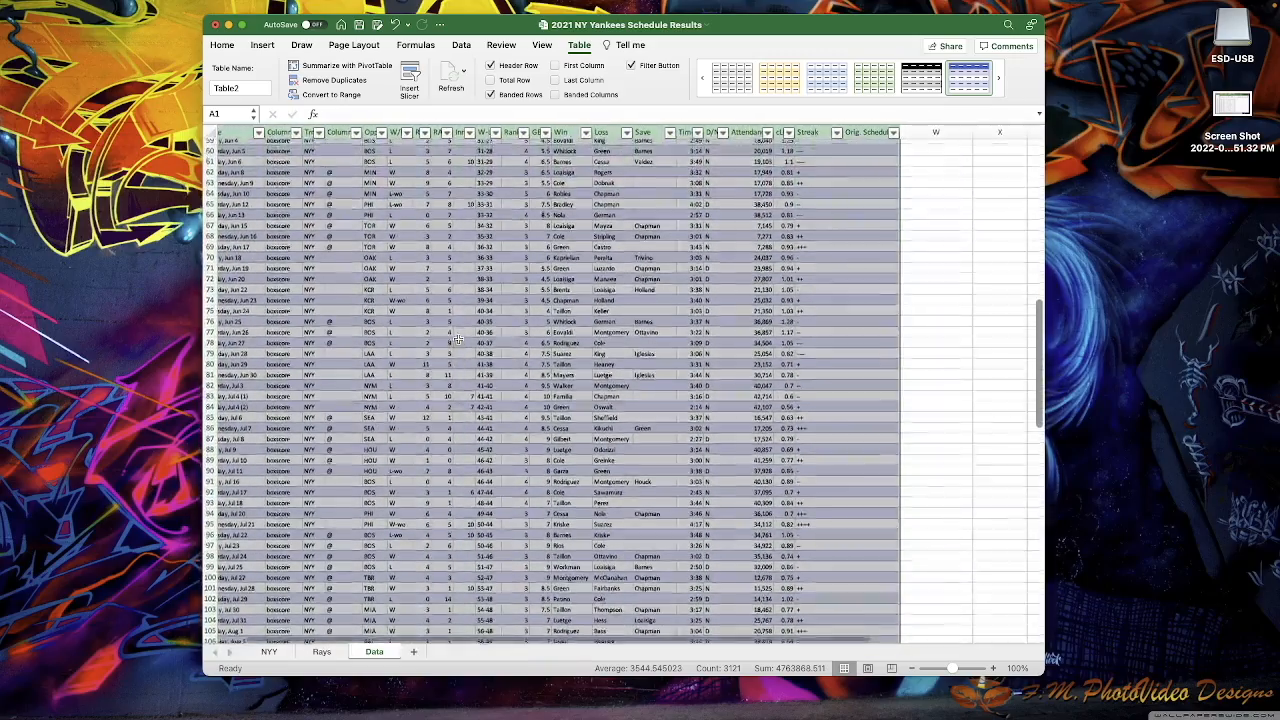
pyautogui.scroll(5, 457, 339)
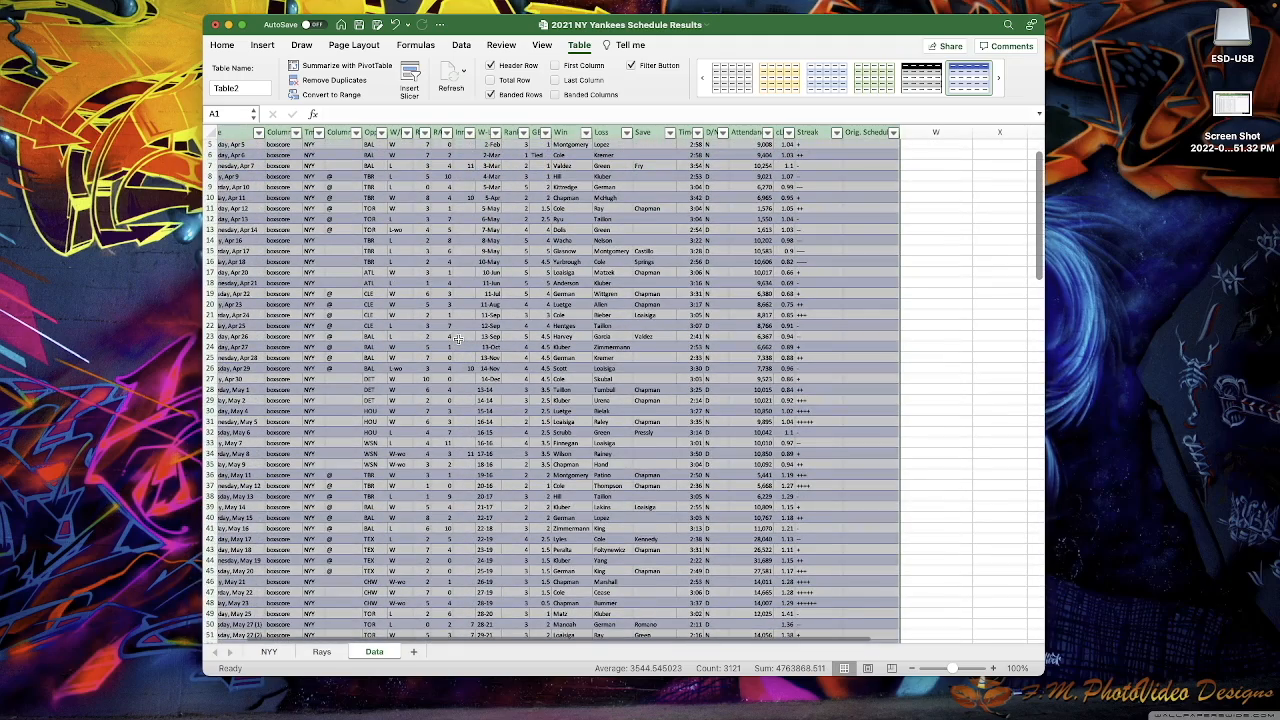
pyautogui.scroll(3, 457, 339)
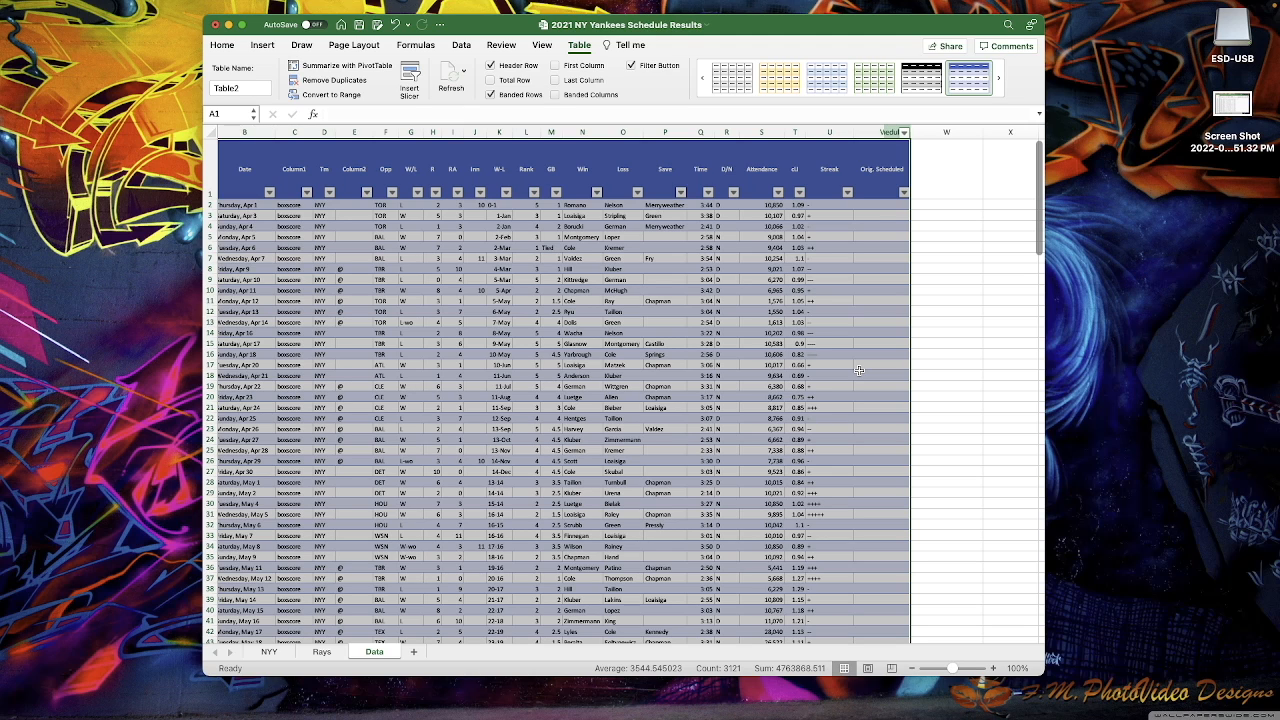
pyautogui.hscroll(1, 913, 257)
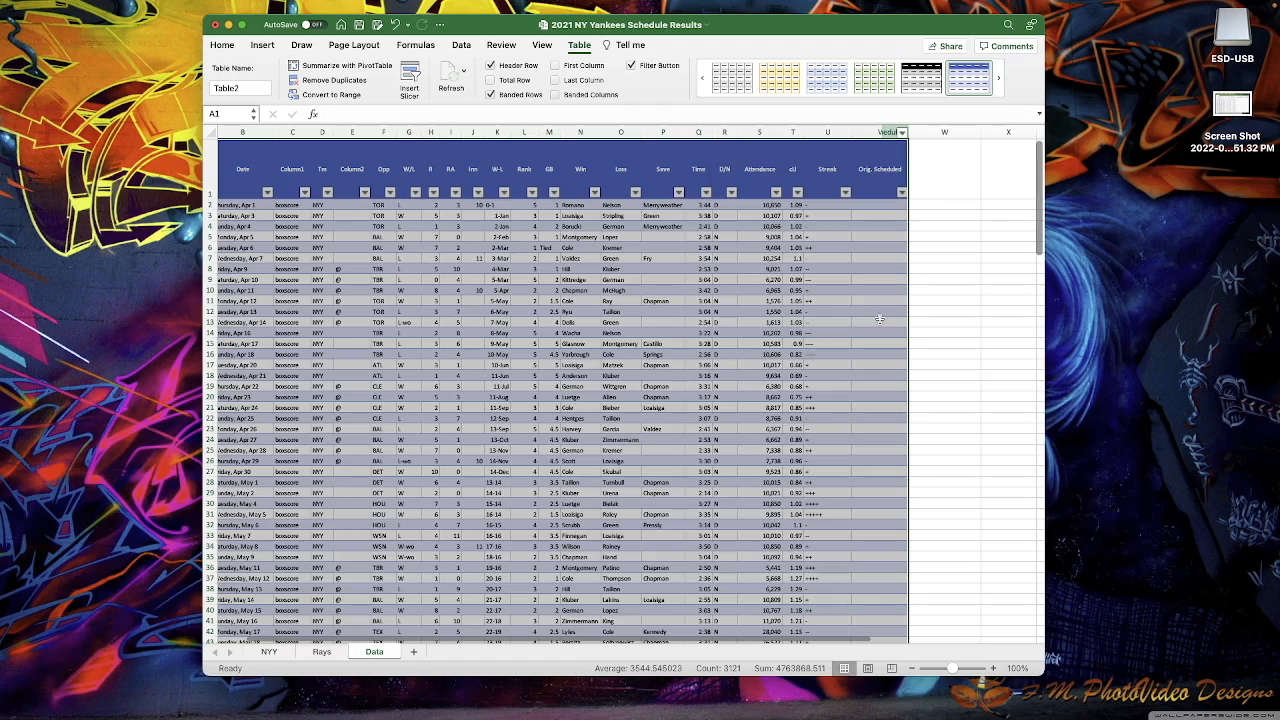
pyautogui.click(926, 326)
pyautogui.scroll(-20, 414, 372)
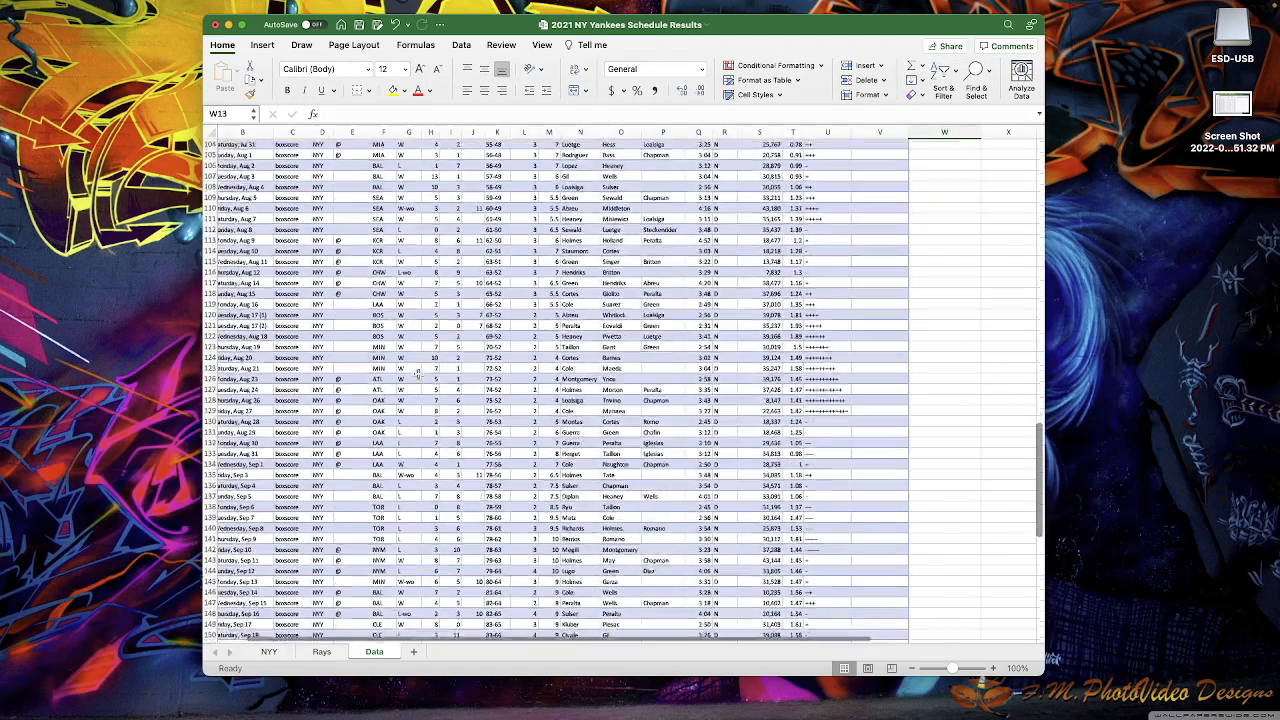
pyautogui.scroll(-6, 414, 372)
pyautogui.hscroll(-1, 300, 410)
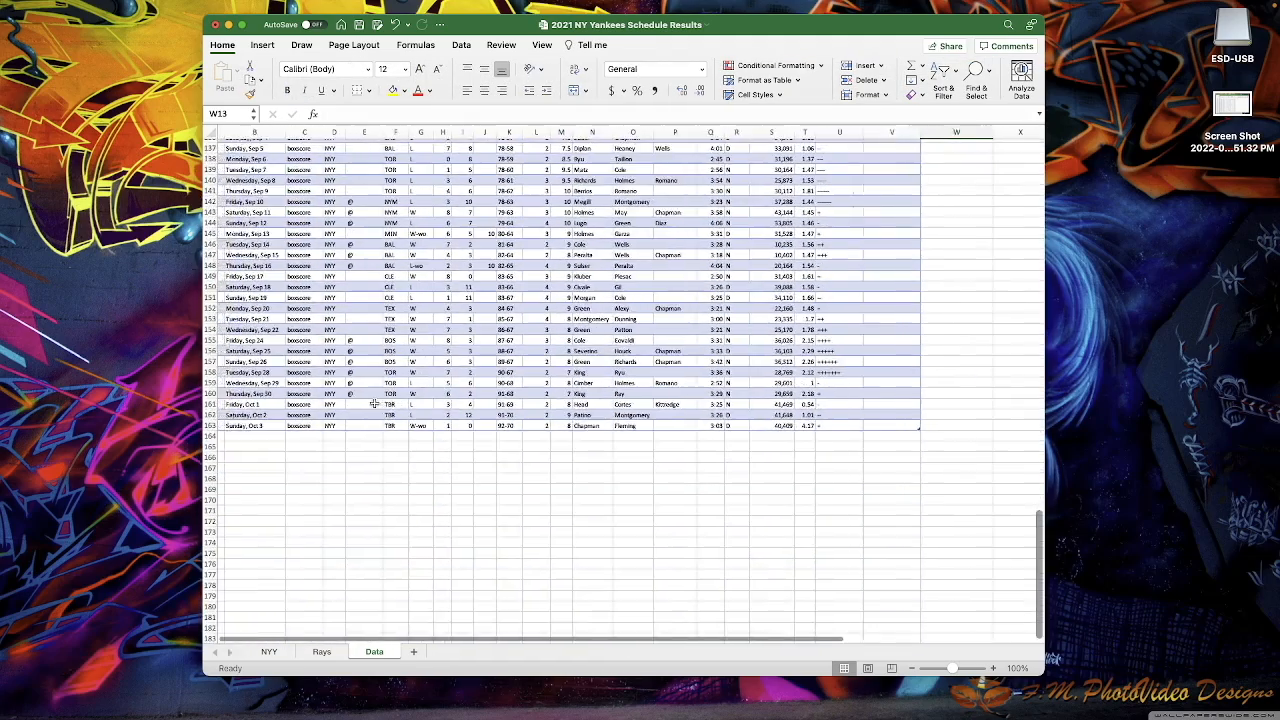
pyautogui.click(230, 437)
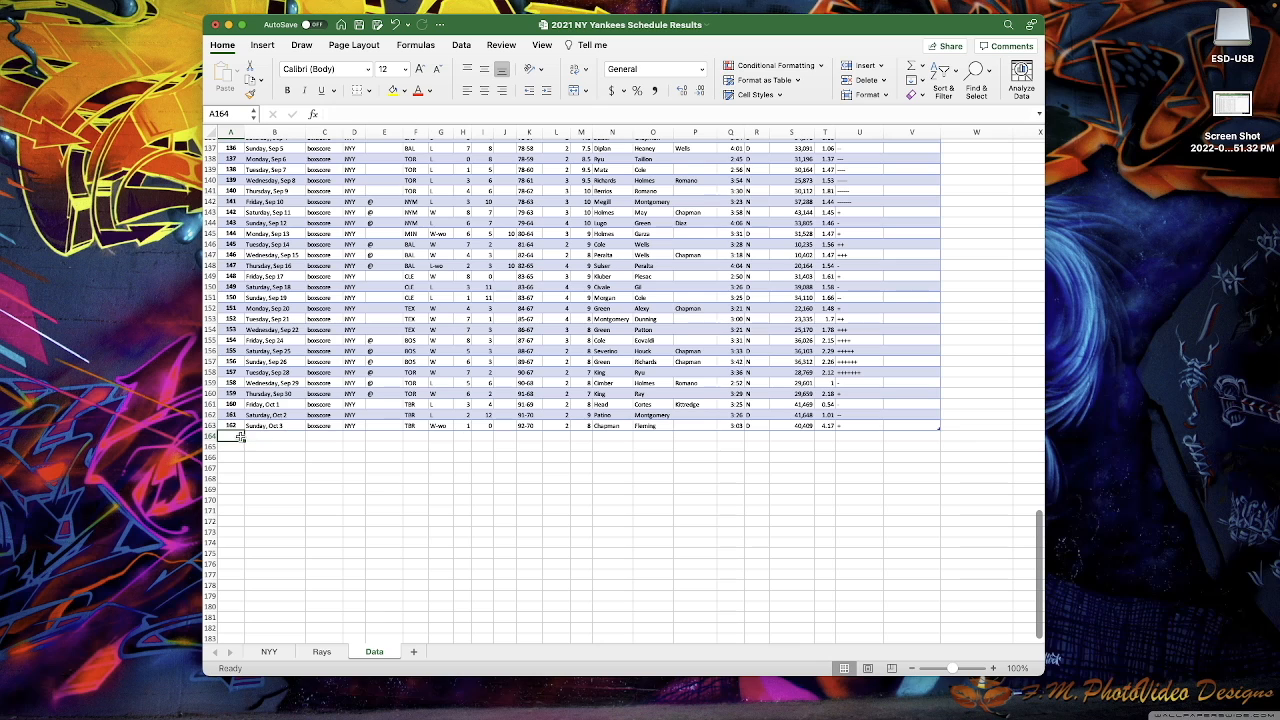
pyautogui.write('163')
pyautogui.press('Tab')
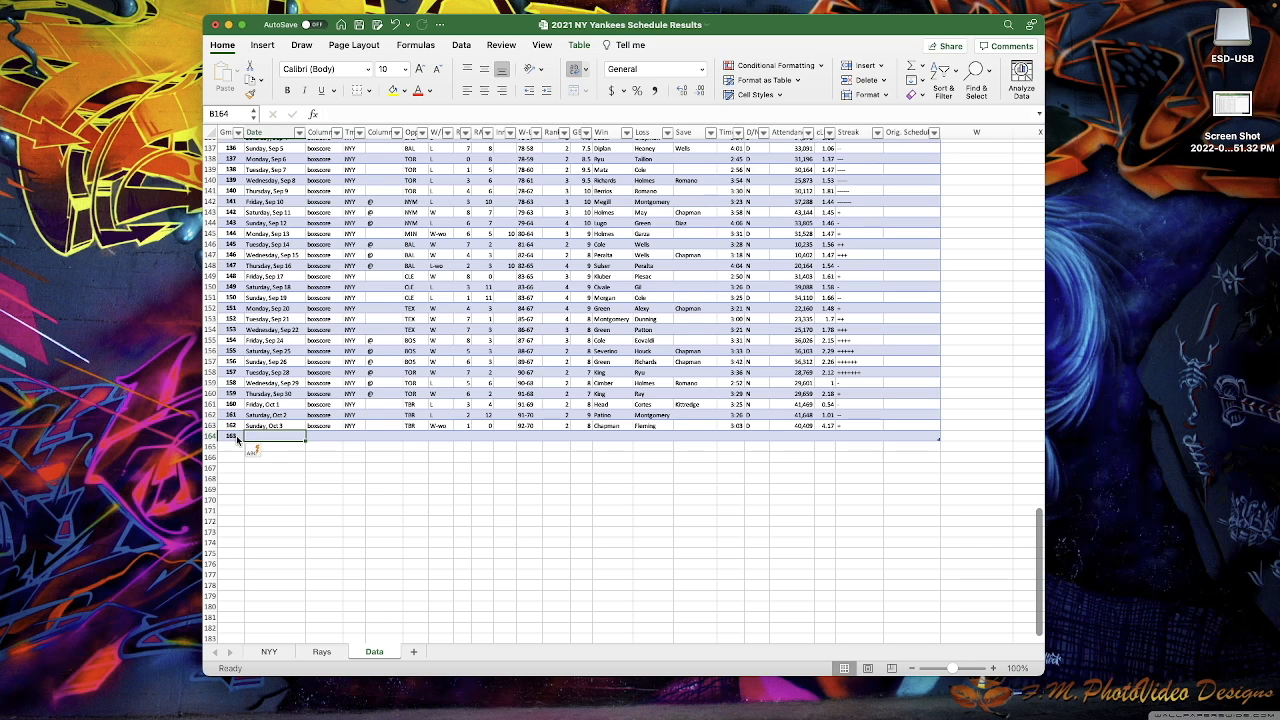
pyautogui.write('Fro')
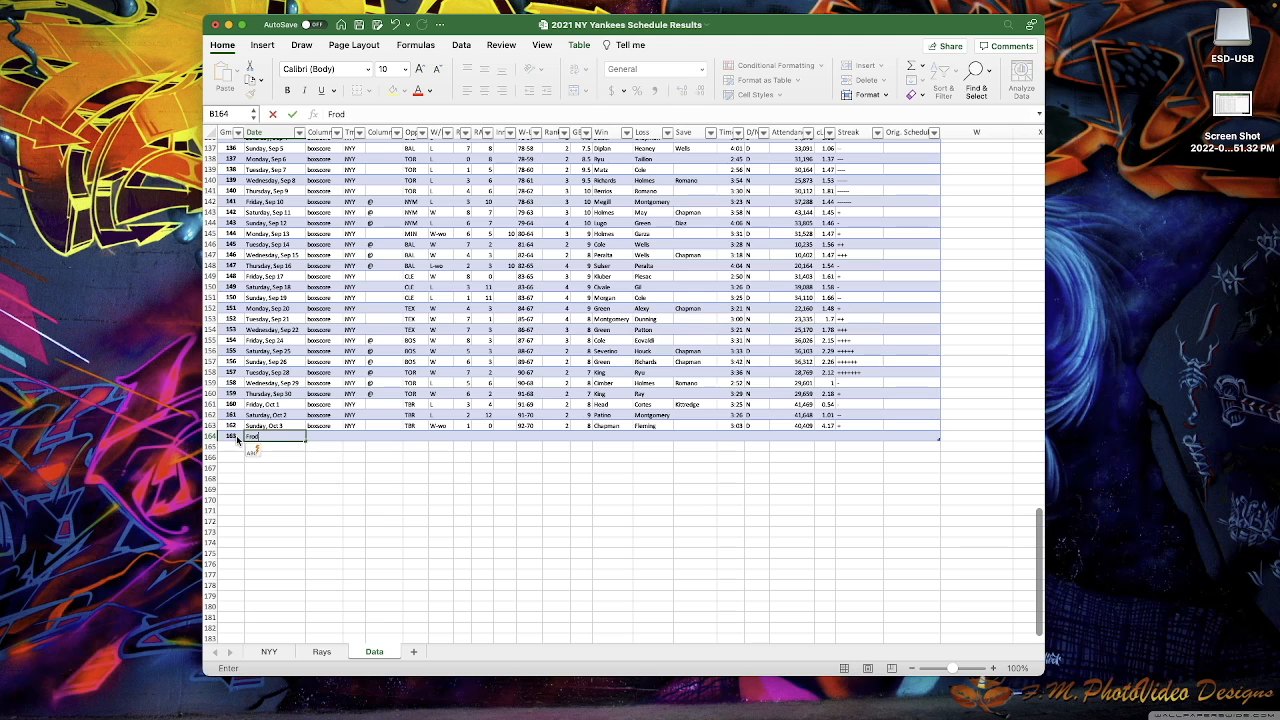
pyautogui.press('BackSpace')
pyautogui.write('iday')
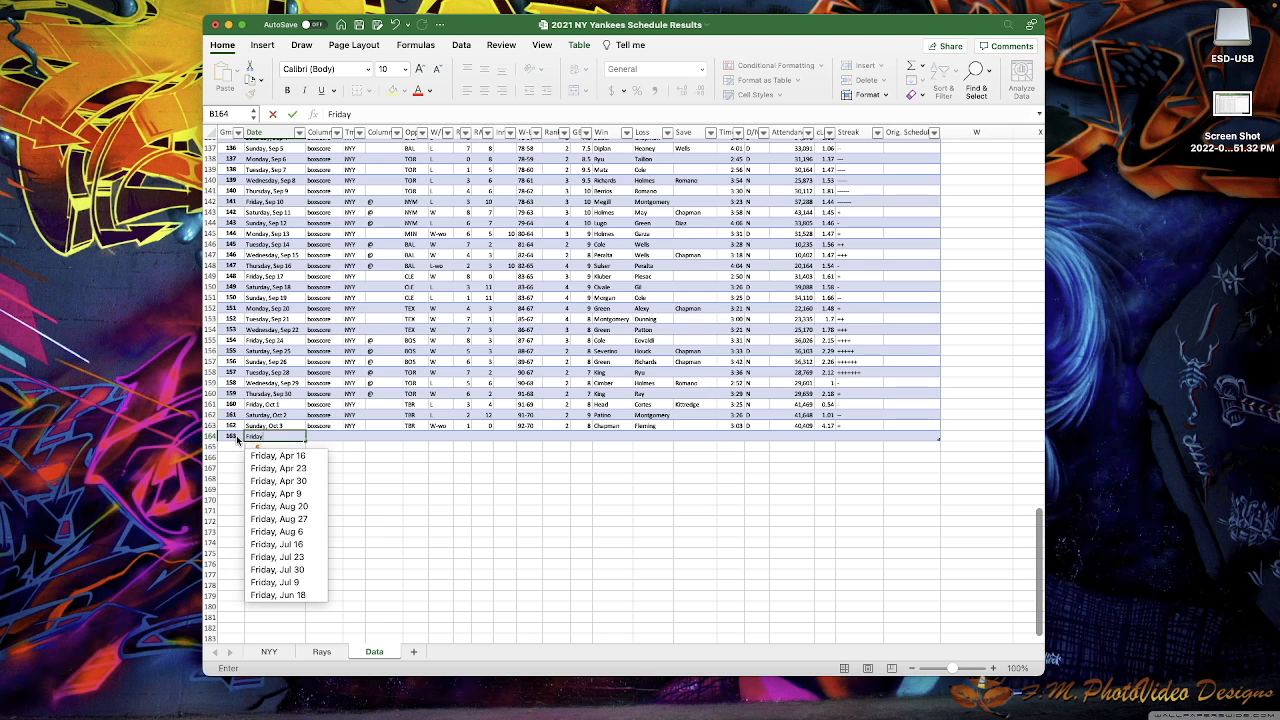
pyautogui.write(',')
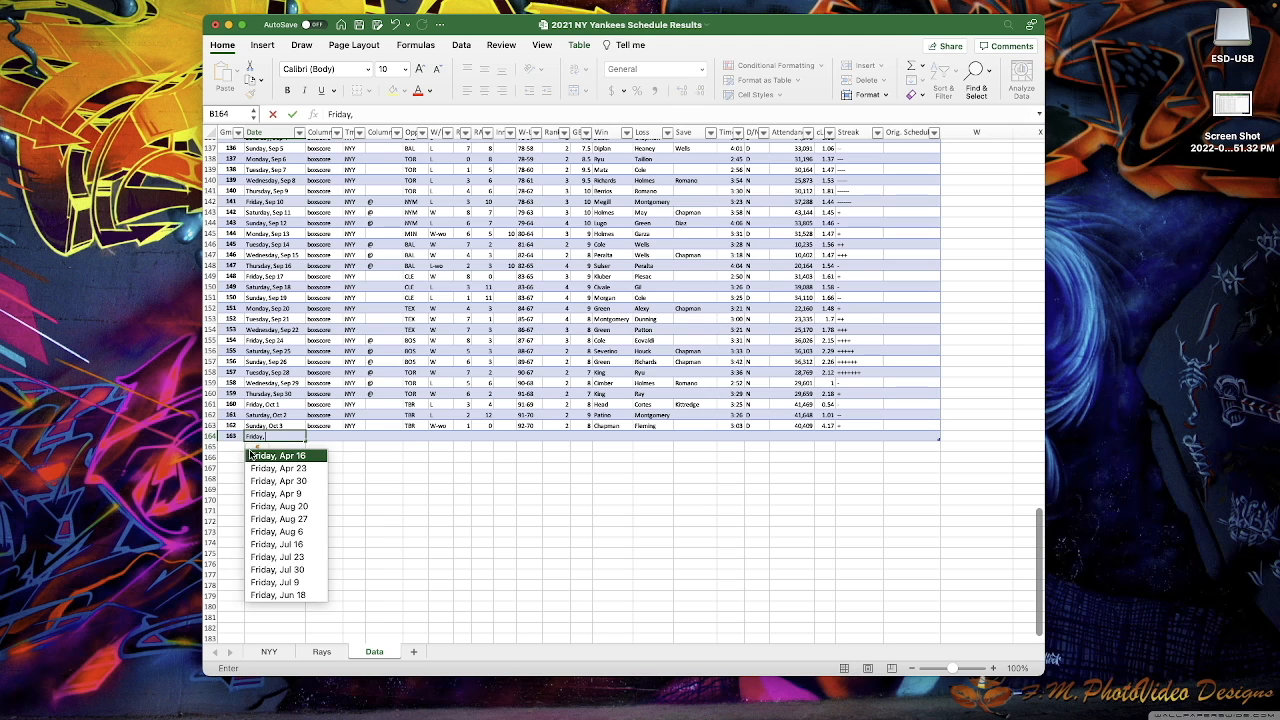
pyautogui.click(256, 456)
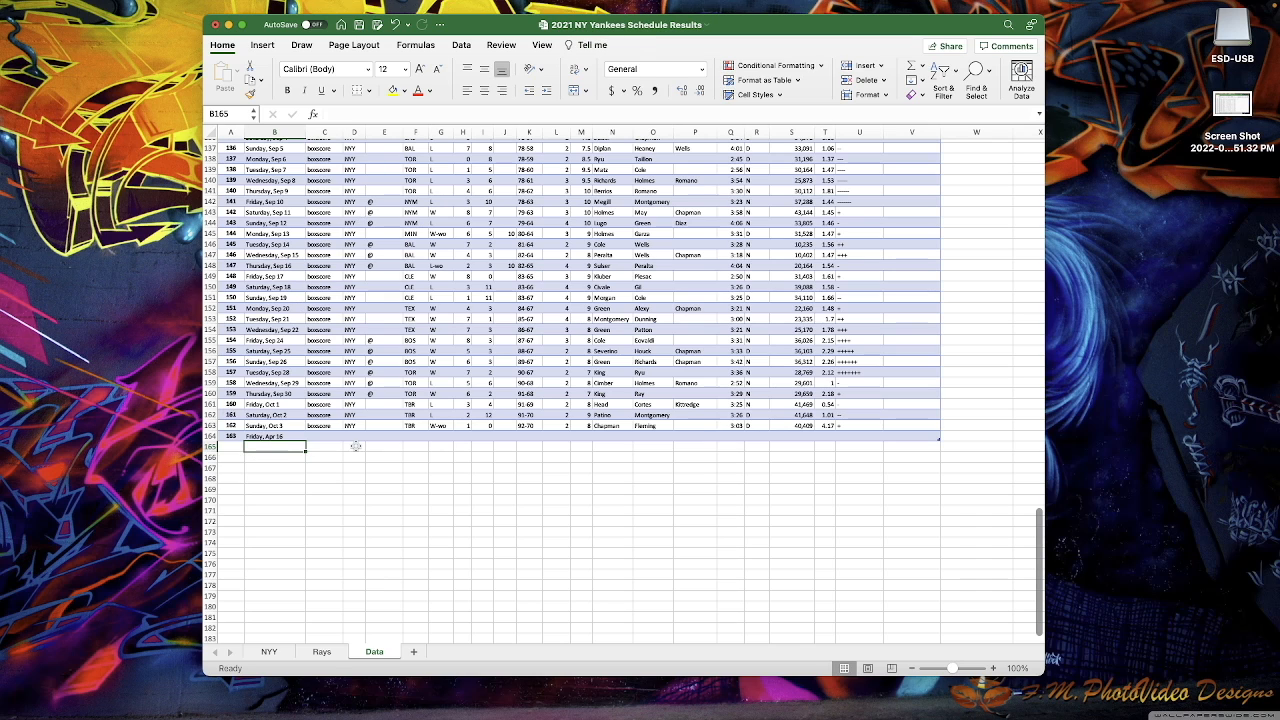
pyautogui.click(208, 440)
pyautogui.rightClick(208, 440)
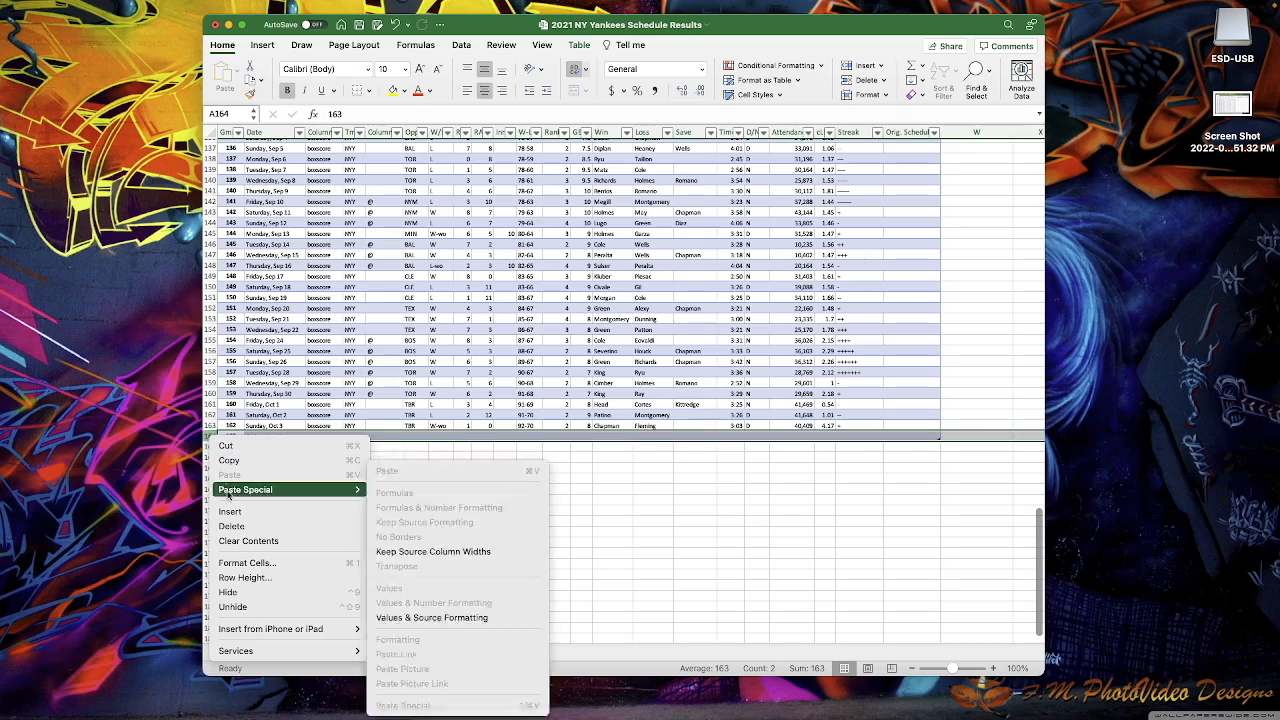
pyautogui.click(232, 526)
pyautogui.click(482, 468)
pyautogui.click(298, 310)
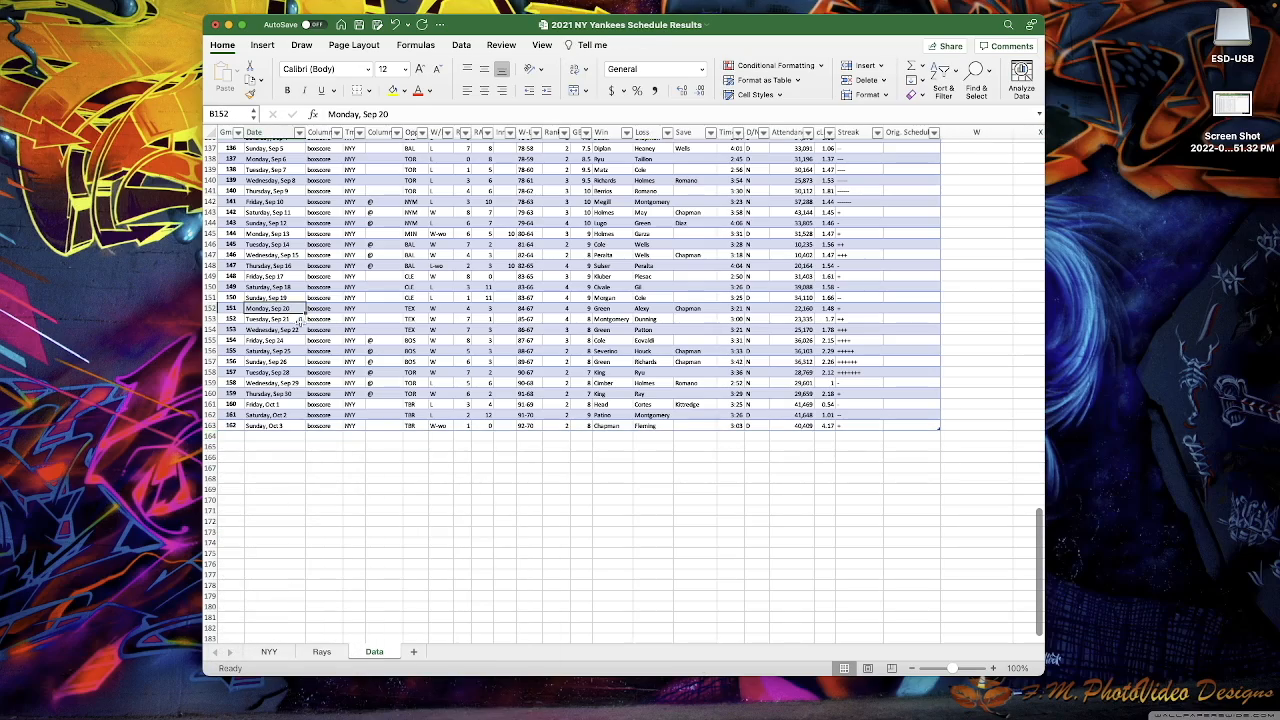
pyautogui.scroll(7, 300, 318)
pyautogui.scroll(5, 318, 326)
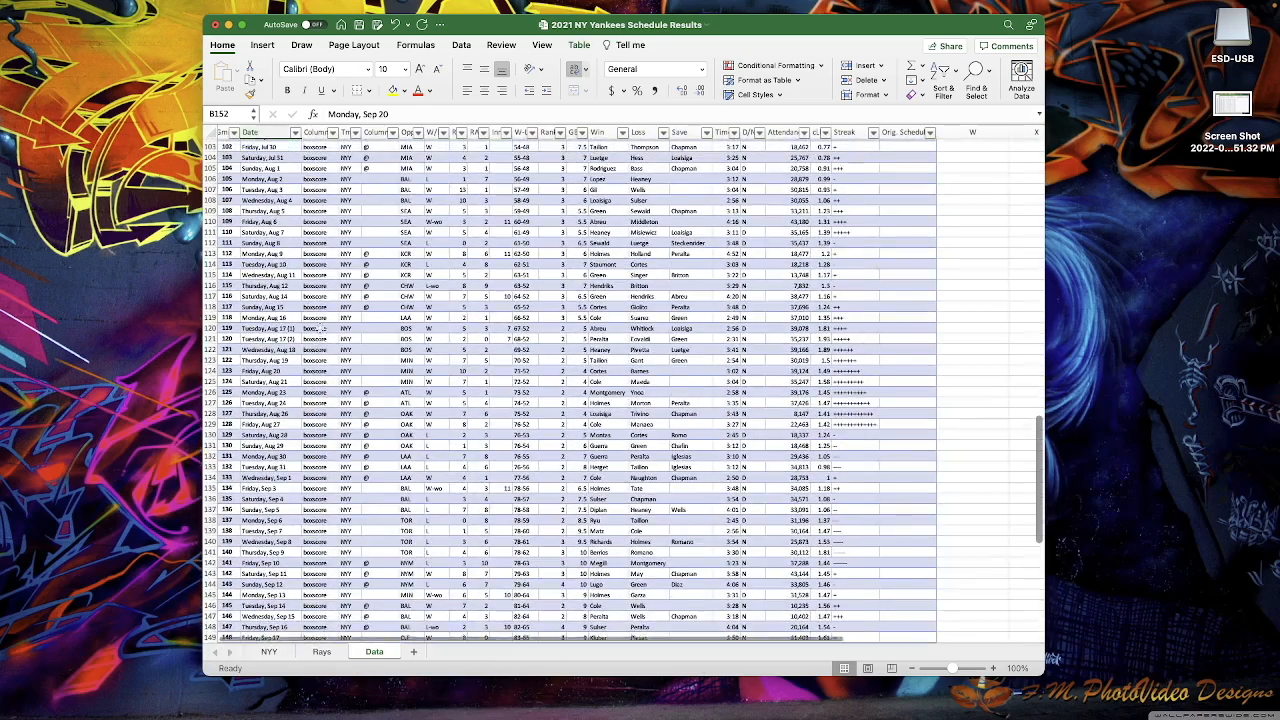
pyautogui.scroll(-6, 392, 357)
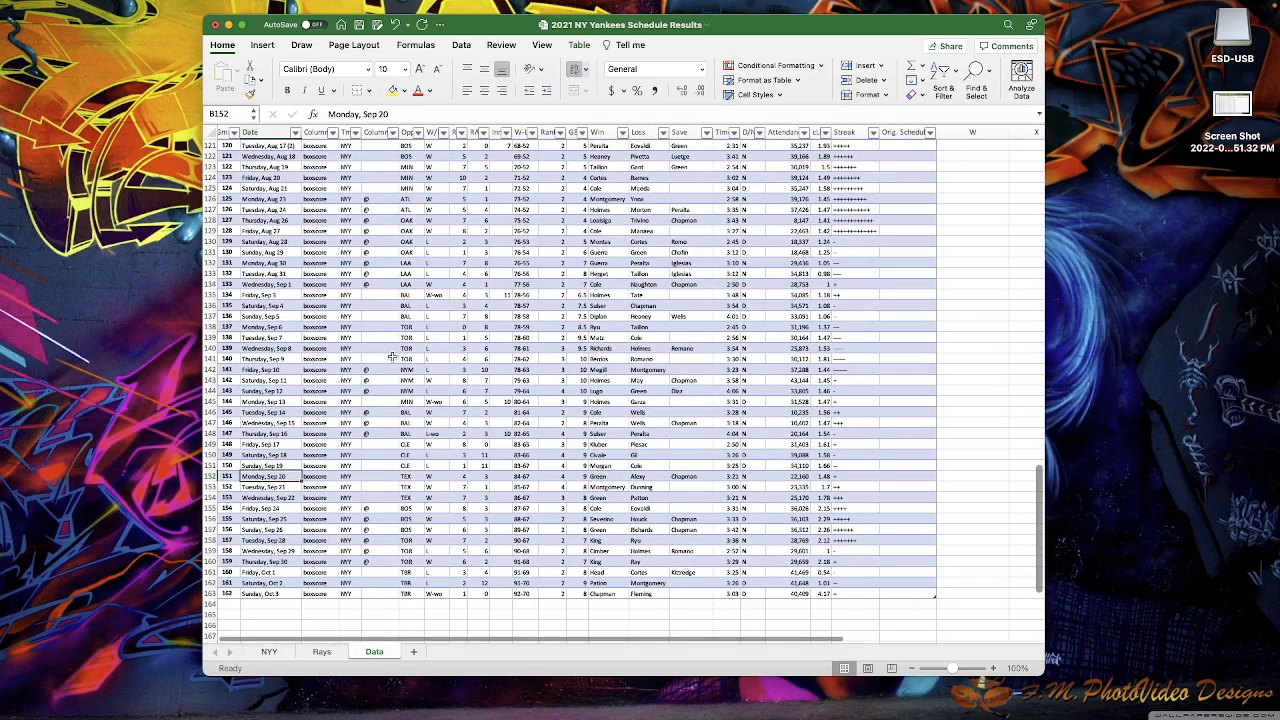
pyautogui.scroll(20, 606, 470)
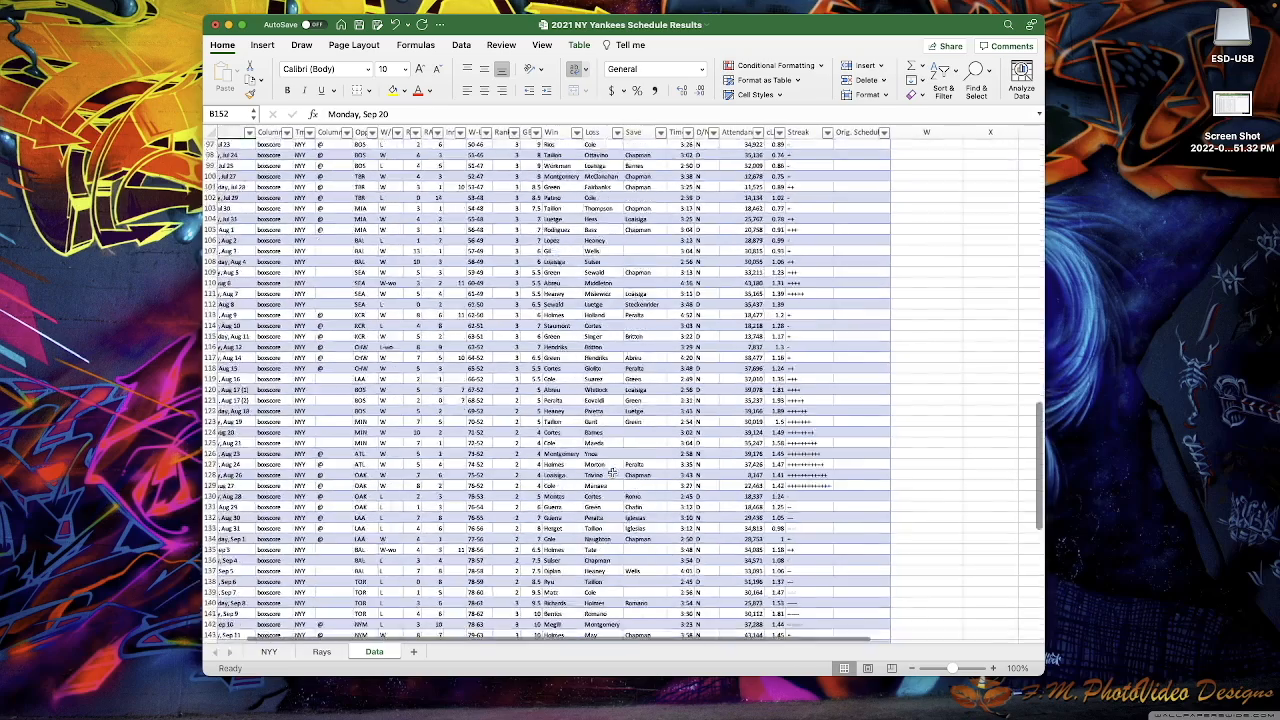
pyautogui.scroll(10, 611, 472)
# - Add the header 'Attendence Type' in W1, extending the table, and begin an =IF( formula
pyautogui.click(925, 167)
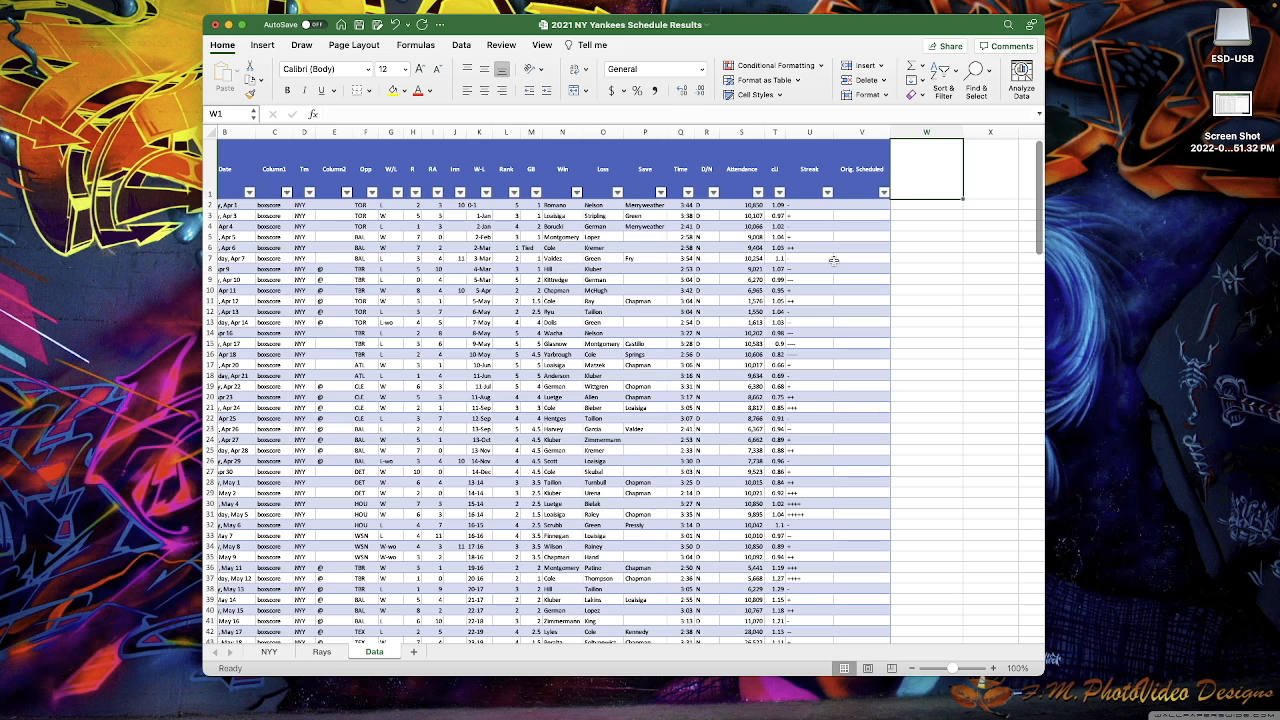
pyautogui.write('Attendence Type')
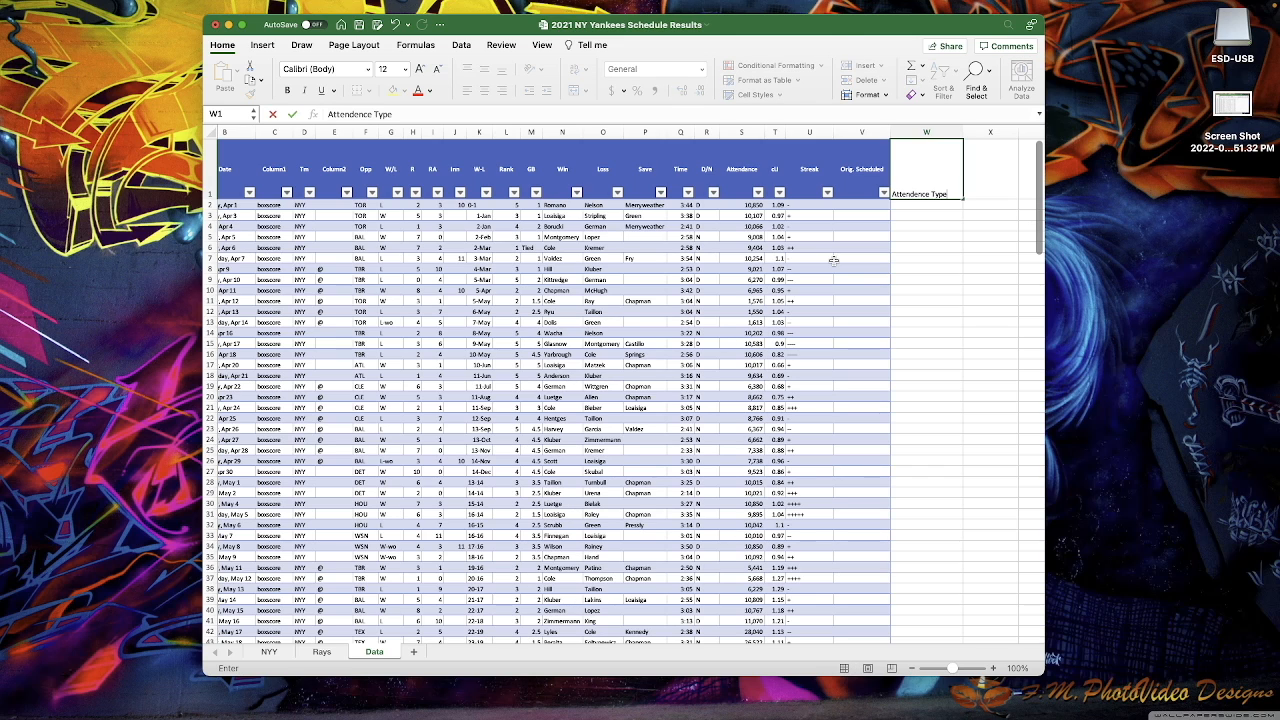
pyautogui.press('Return')
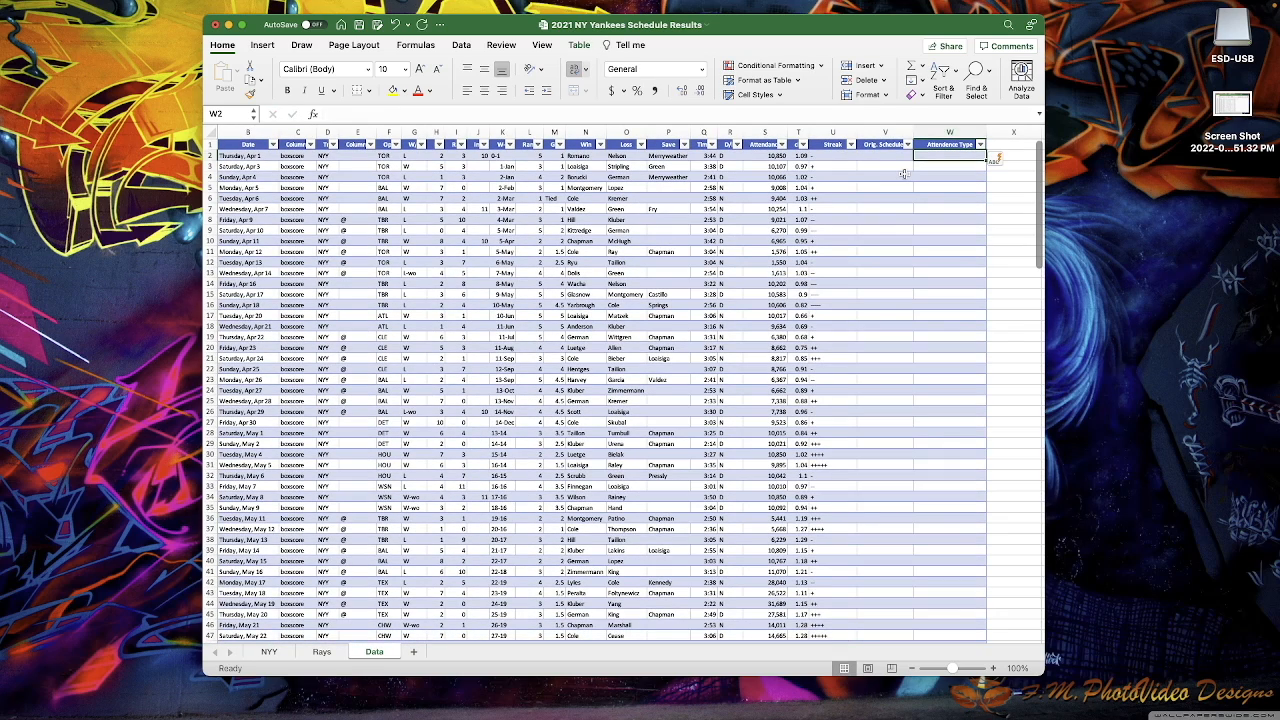
pyautogui.click(579, 45)
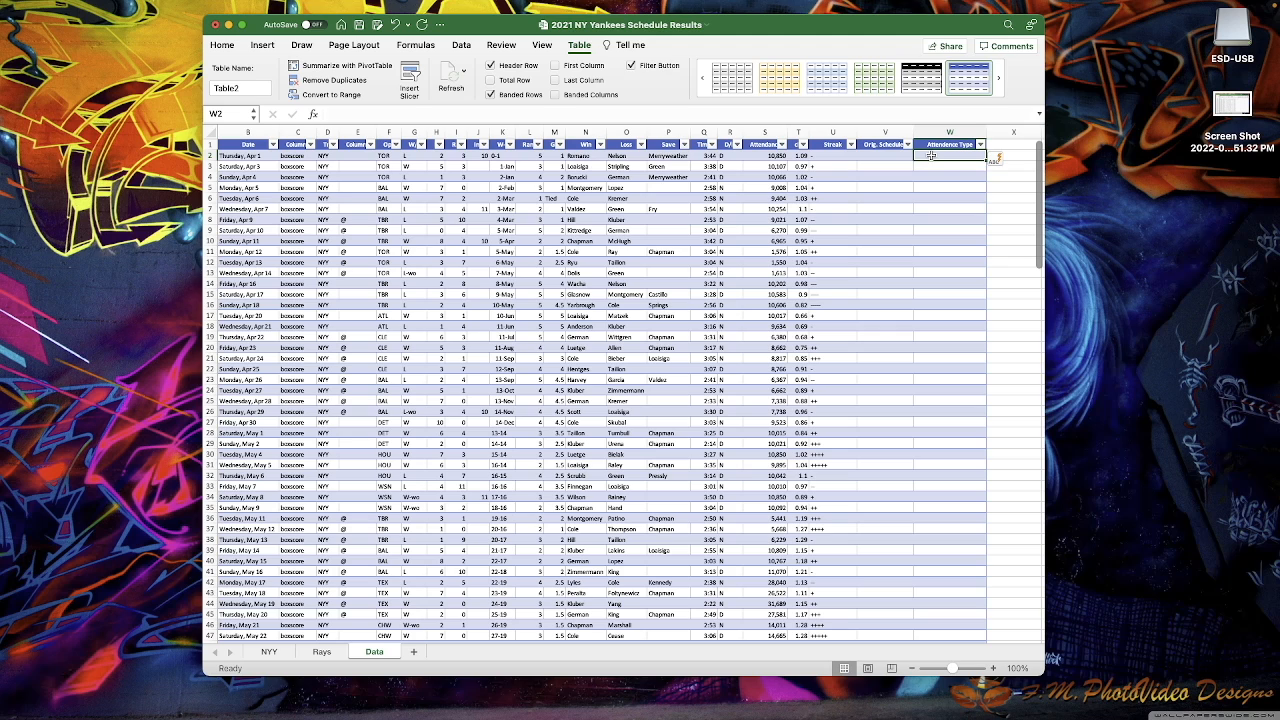
pyautogui.write('=if(')
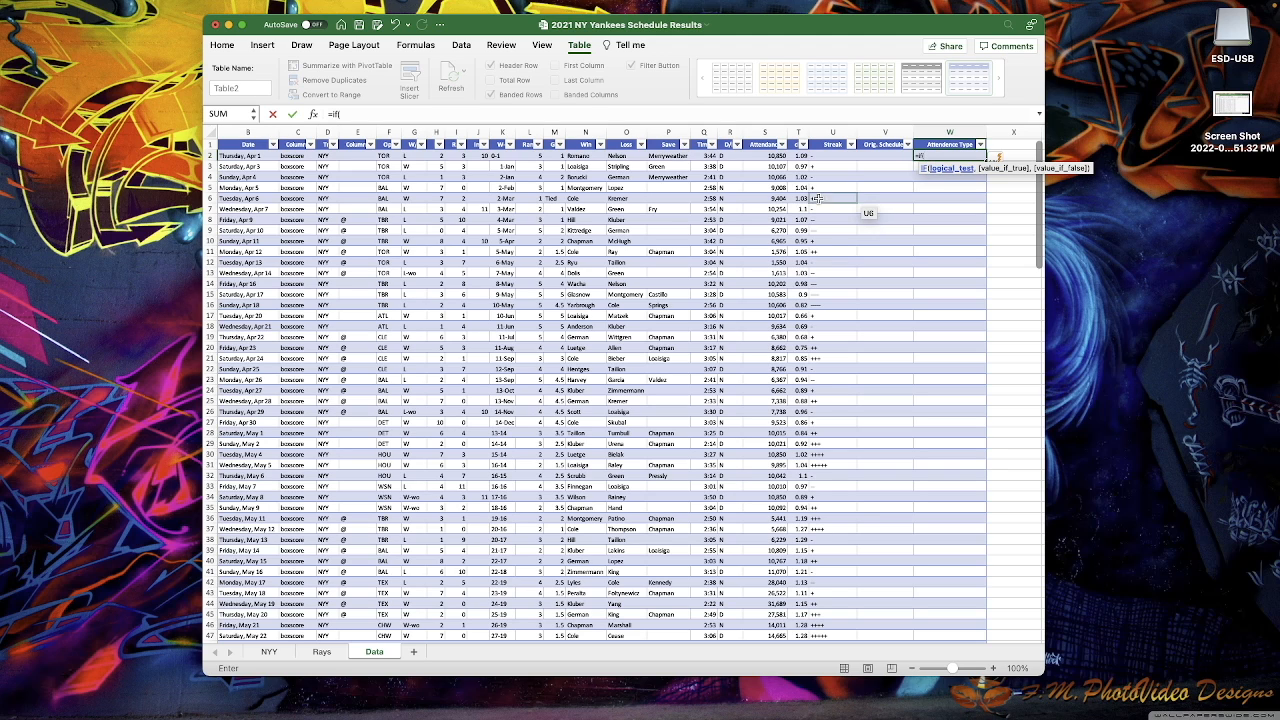
pyautogui.click(758, 155)
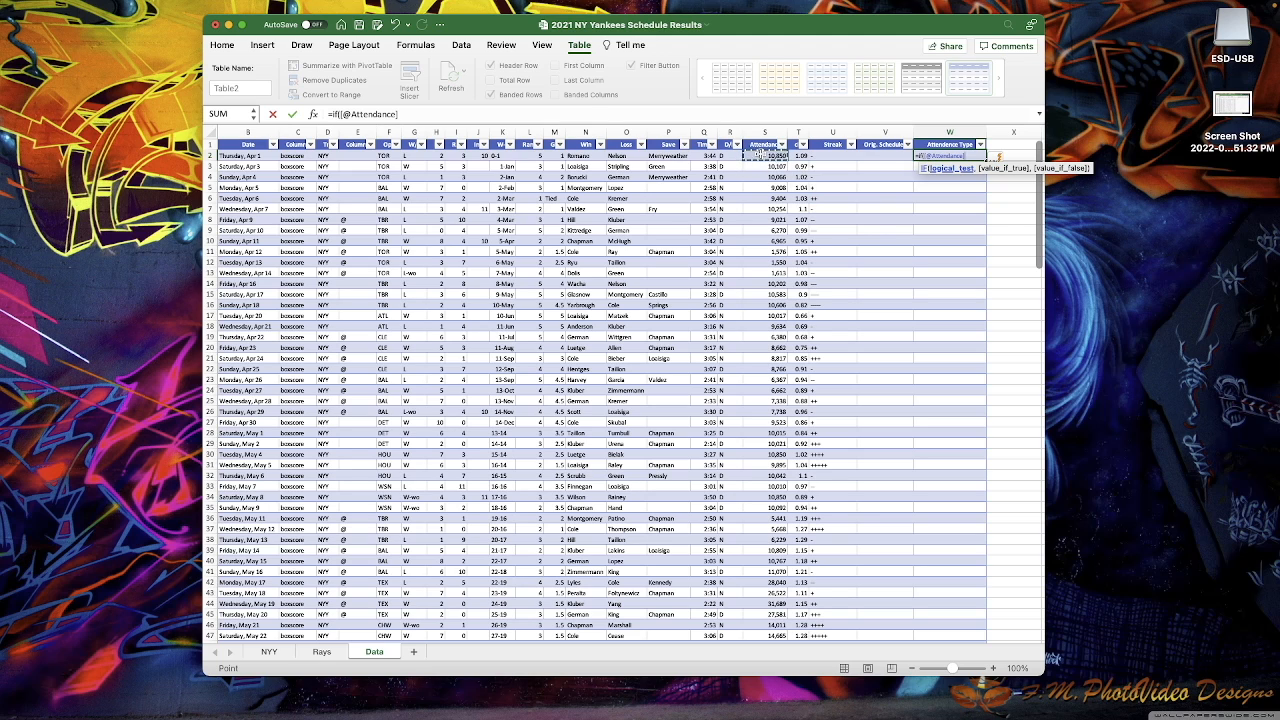
pyautogui.write('>5,')
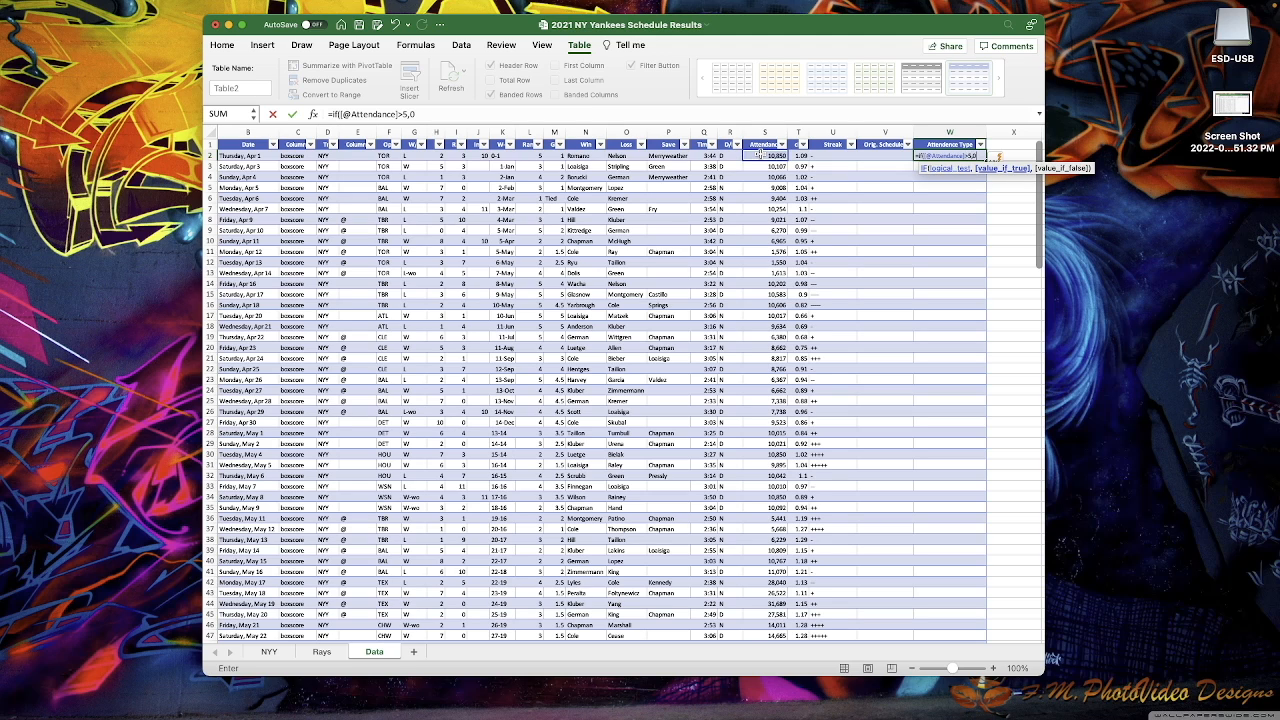
pyautogui.press('BackSpace')
pyautogui.write('000,"Crowded",')
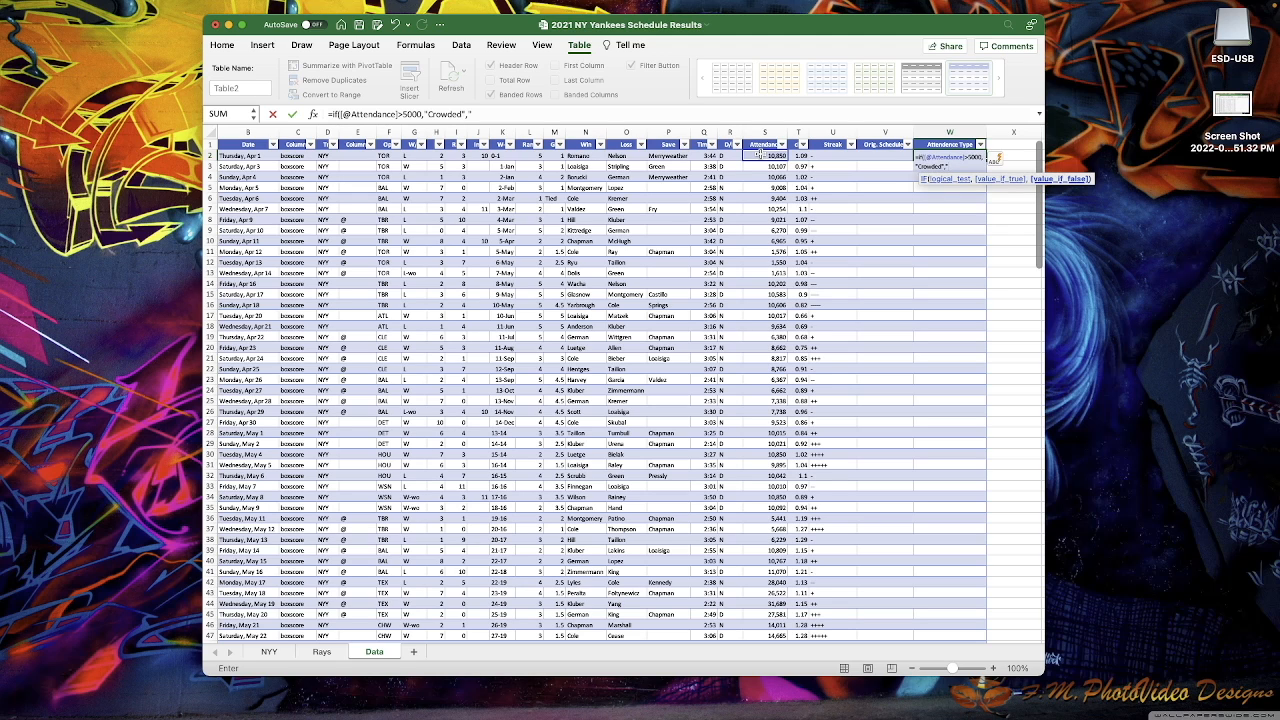
pyautogui.write('"Less Crowded"')
pyautogui.press('Return')
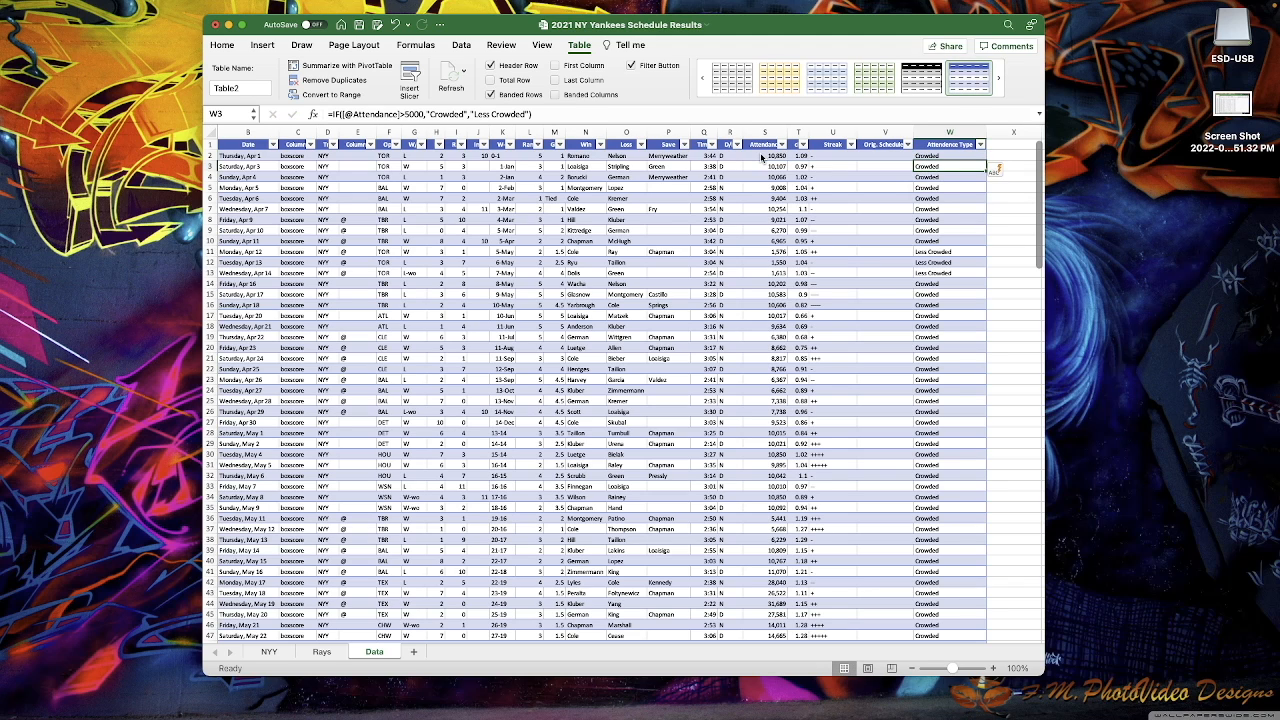
# - Add a 'Game Type' header in X1 beside the Attendence Type column
pyautogui.click(933, 155)
pyautogui.scroll(-18, 938, 330)
pyautogui.scroll(-10, 938, 330)
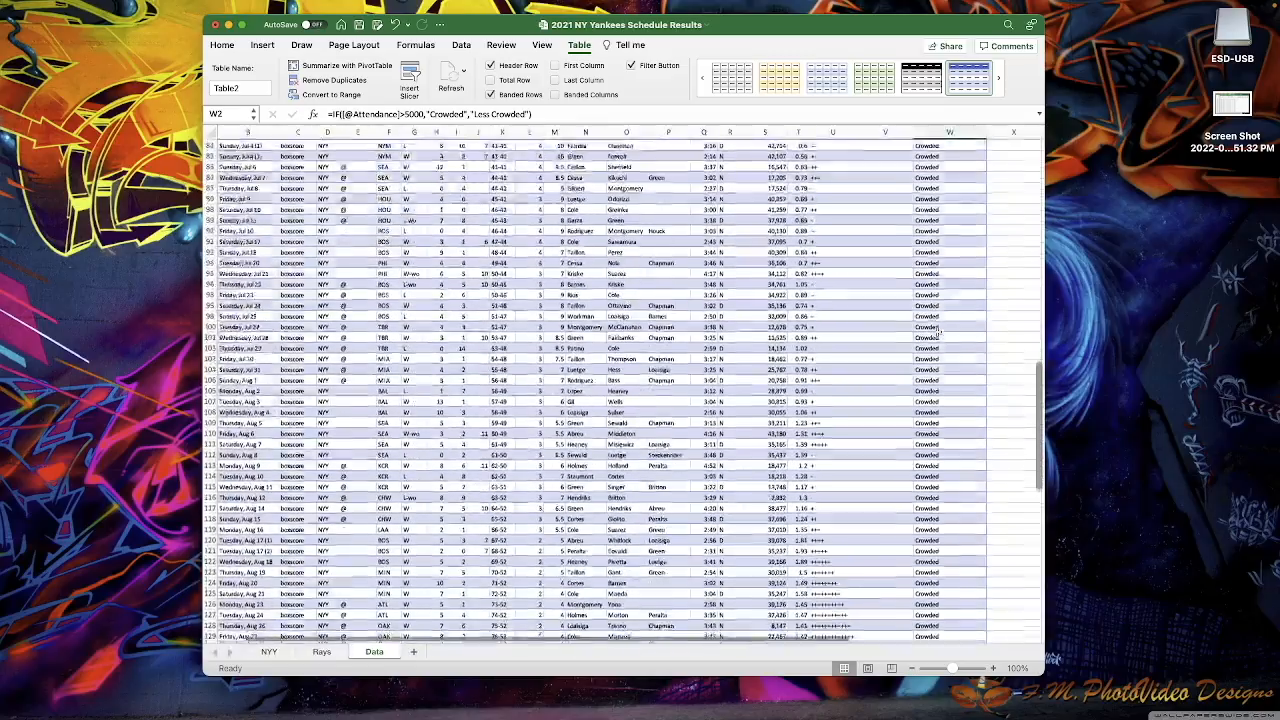
pyautogui.scroll(15, 938, 331)
pyautogui.hscroll(5, 938, 332)
pyautogui.scroll(15, 938, 331)
pyautogui.hscroll(-5, 934, 304)
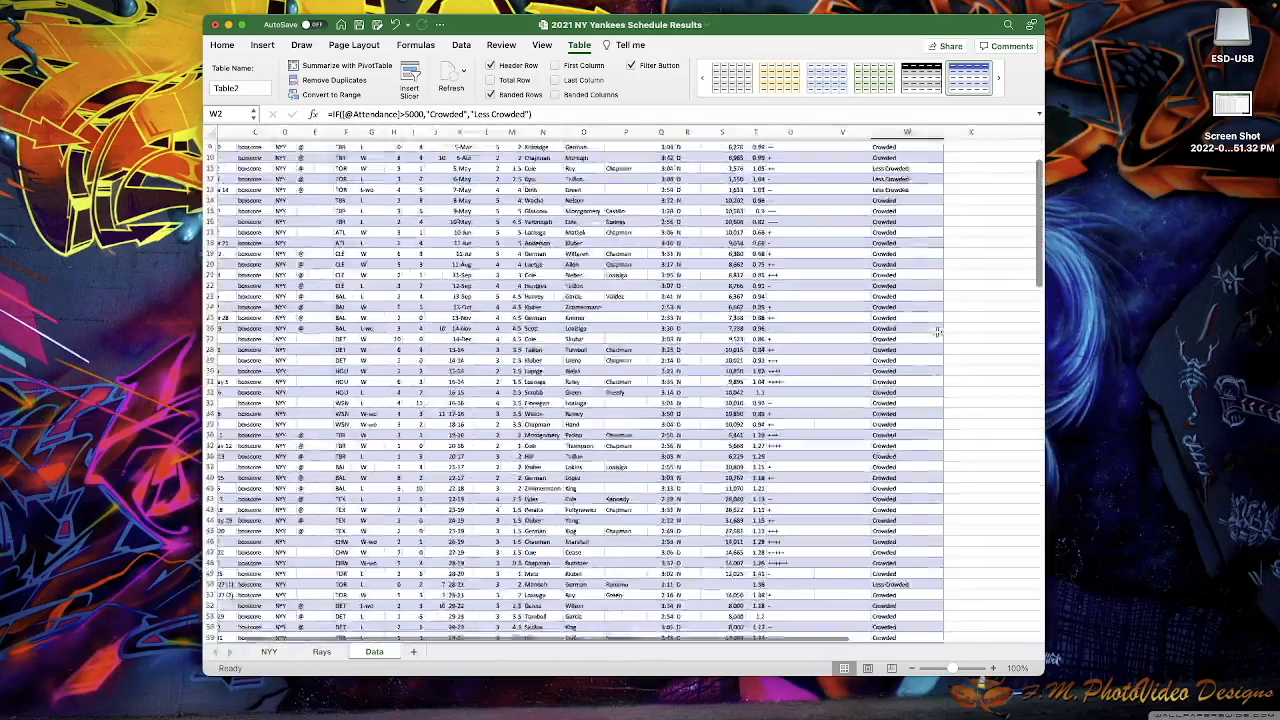
pyautogui.click(980, 144)
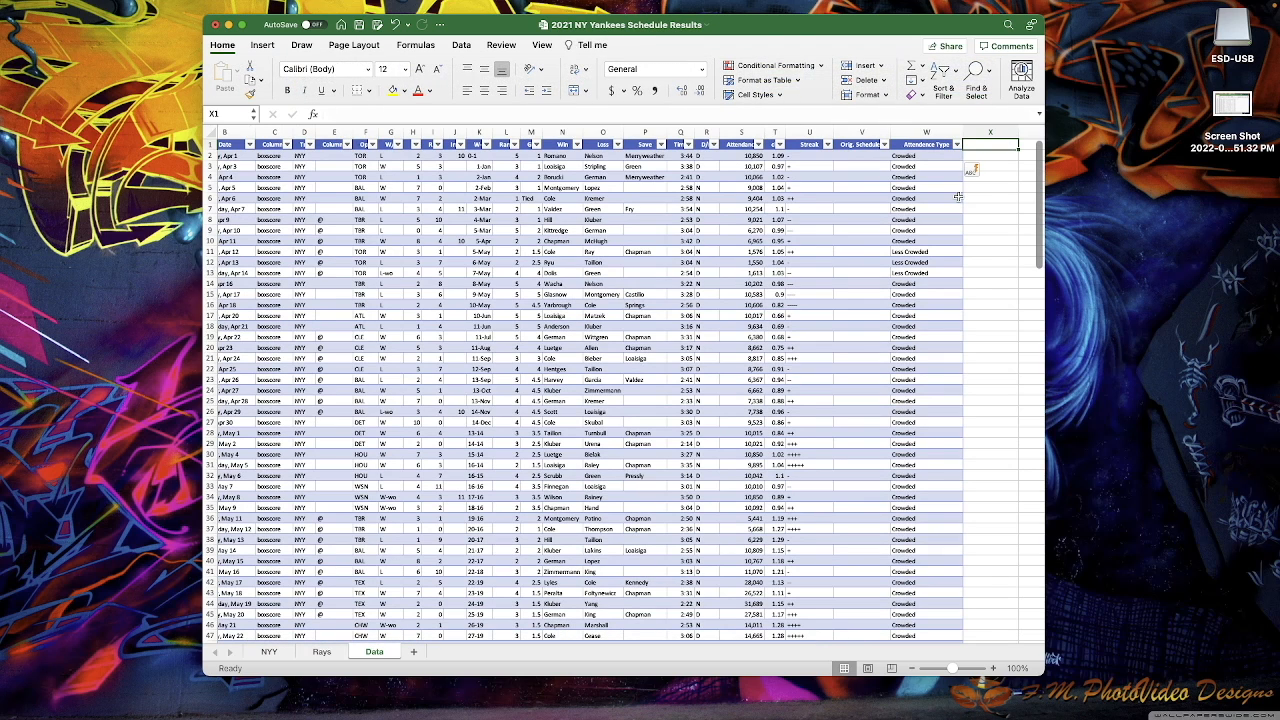
pyautogui.write('GamewType')
pyautogui.press('Return')
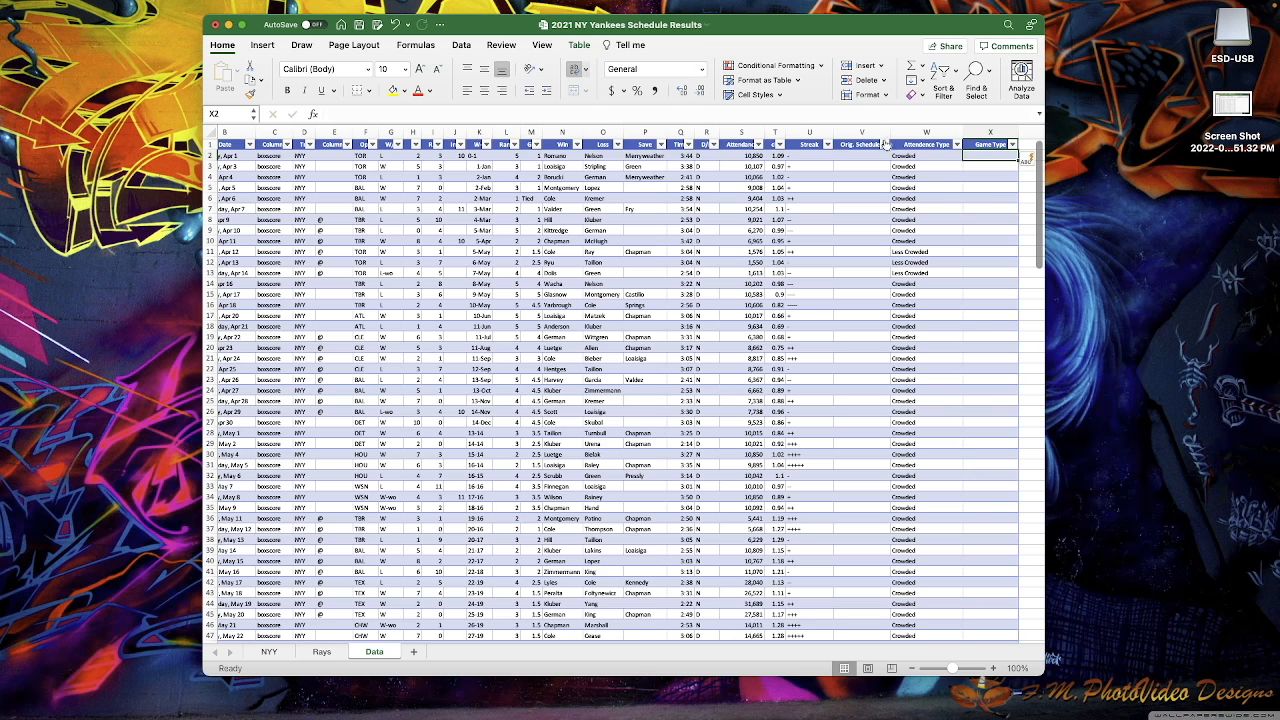
pyautogui.click(579, 45)
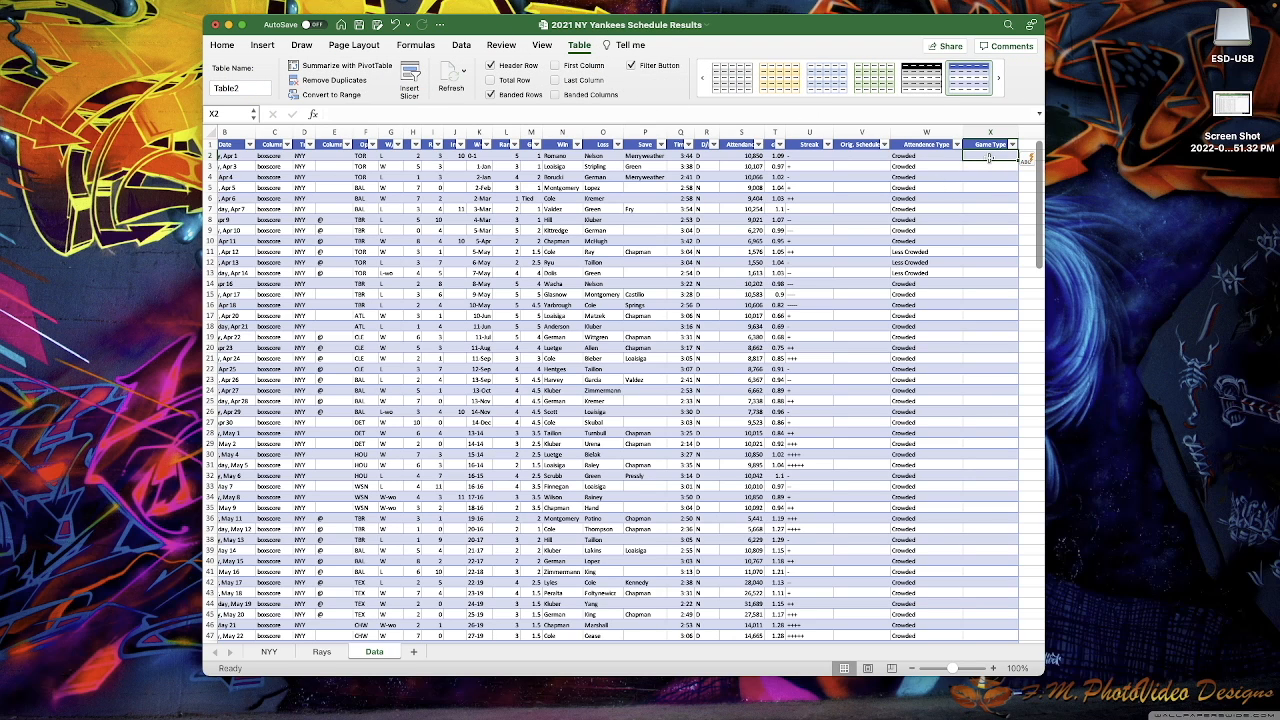
pyautogui.write('=if(')
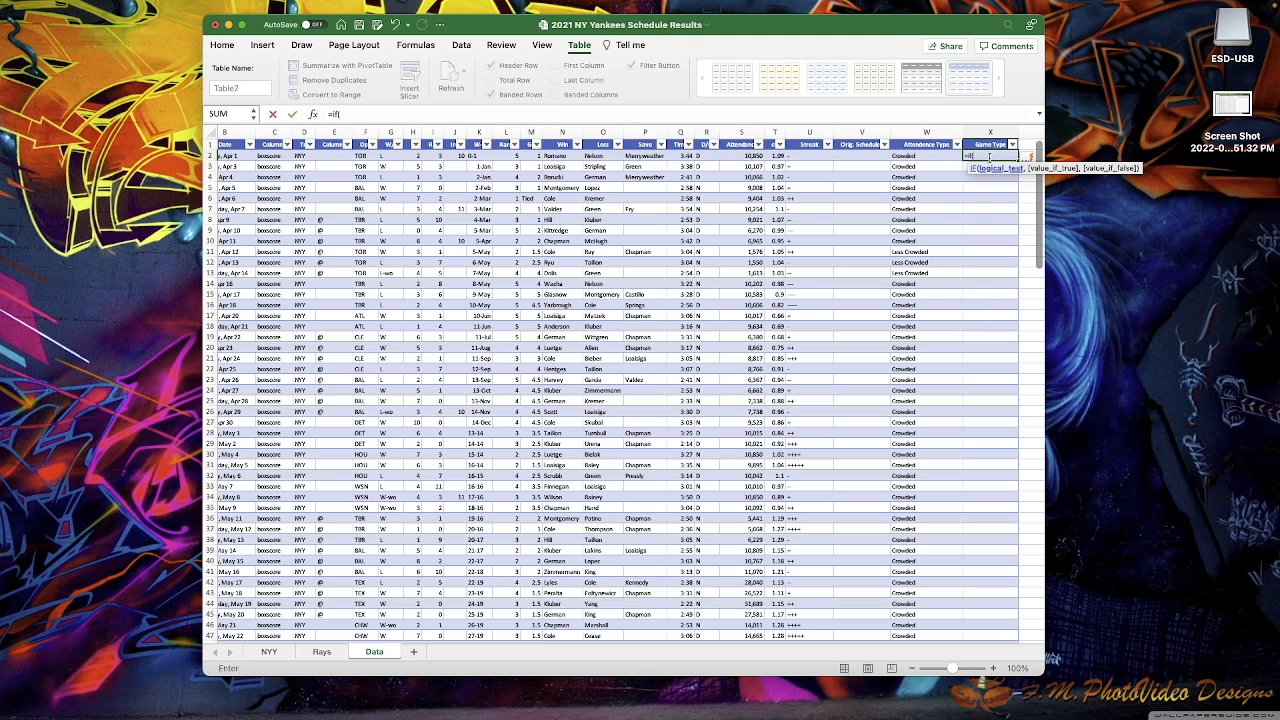
pyautogui.click(333, 155)
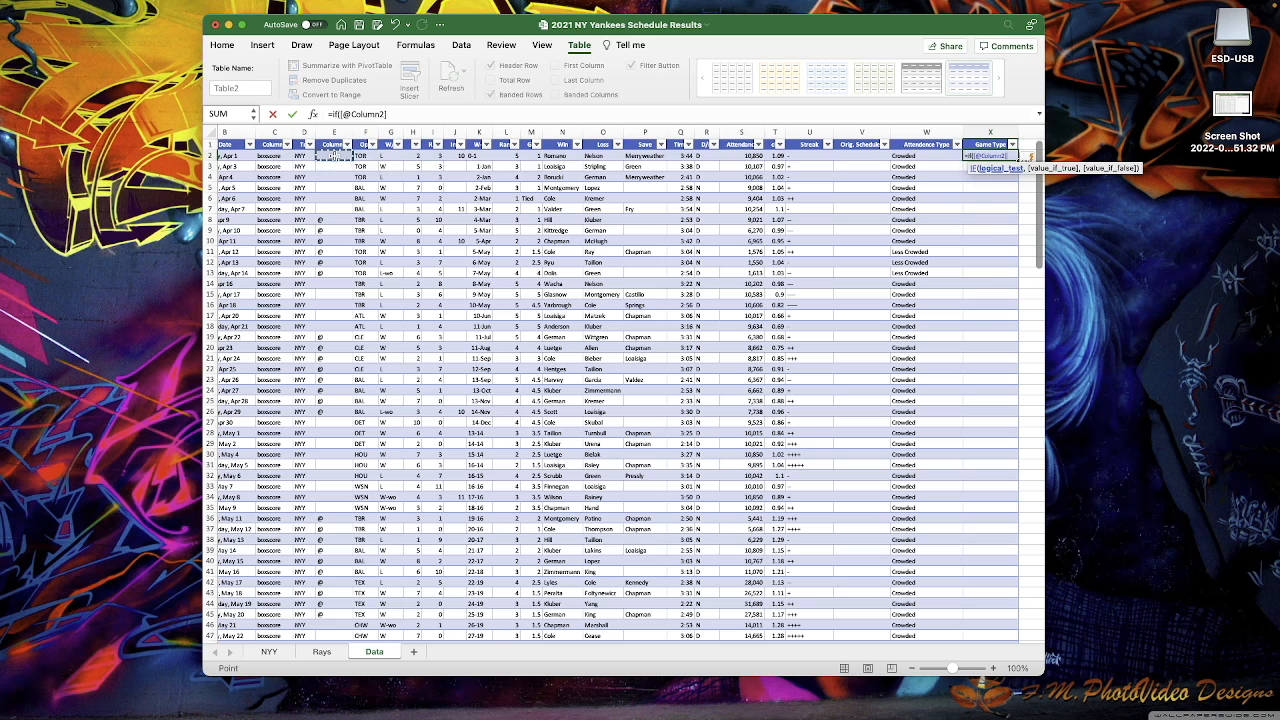
pyautogui.write('="@')
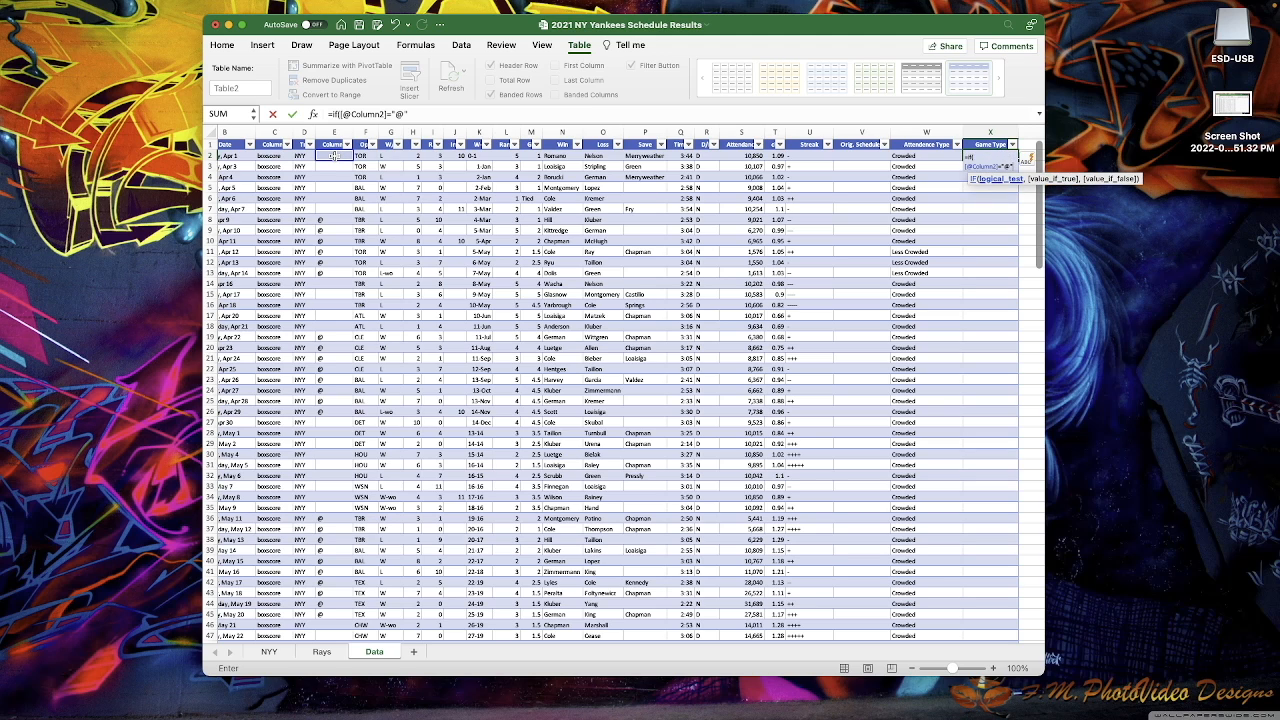
pyautogui.write('",')
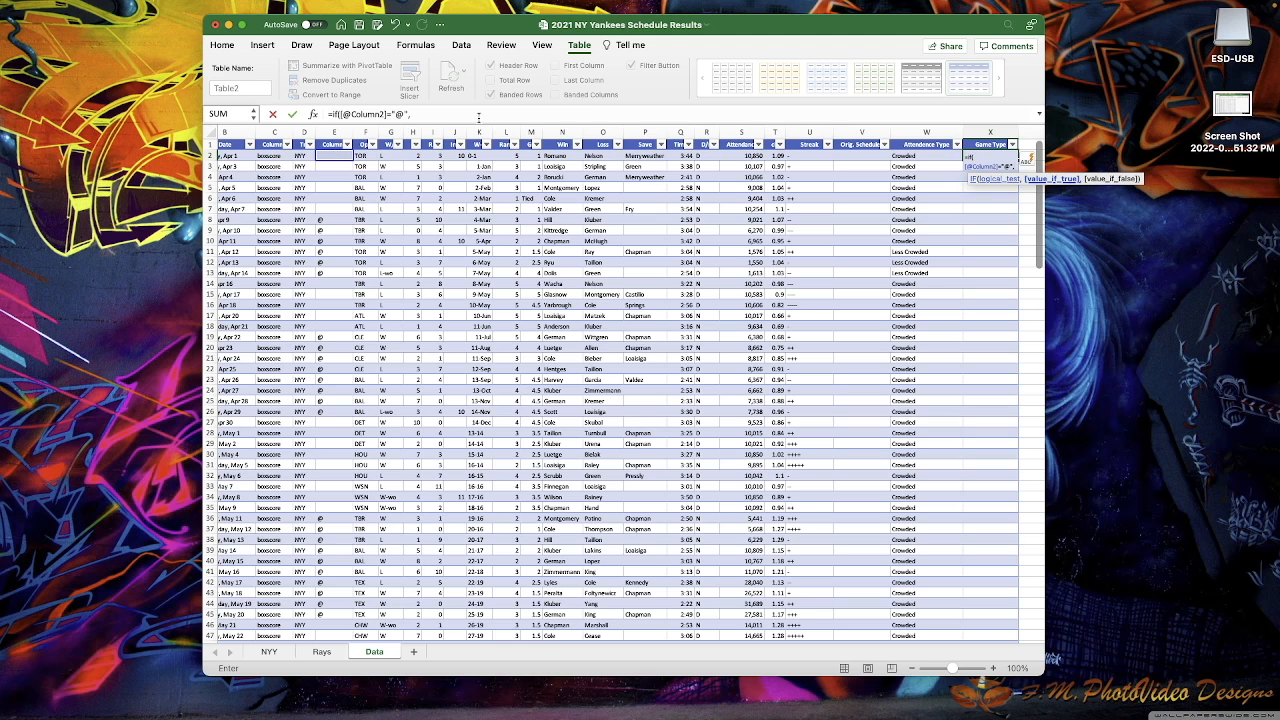
pyautogui.click(471, 114)
pyautogui.write('"Awa')
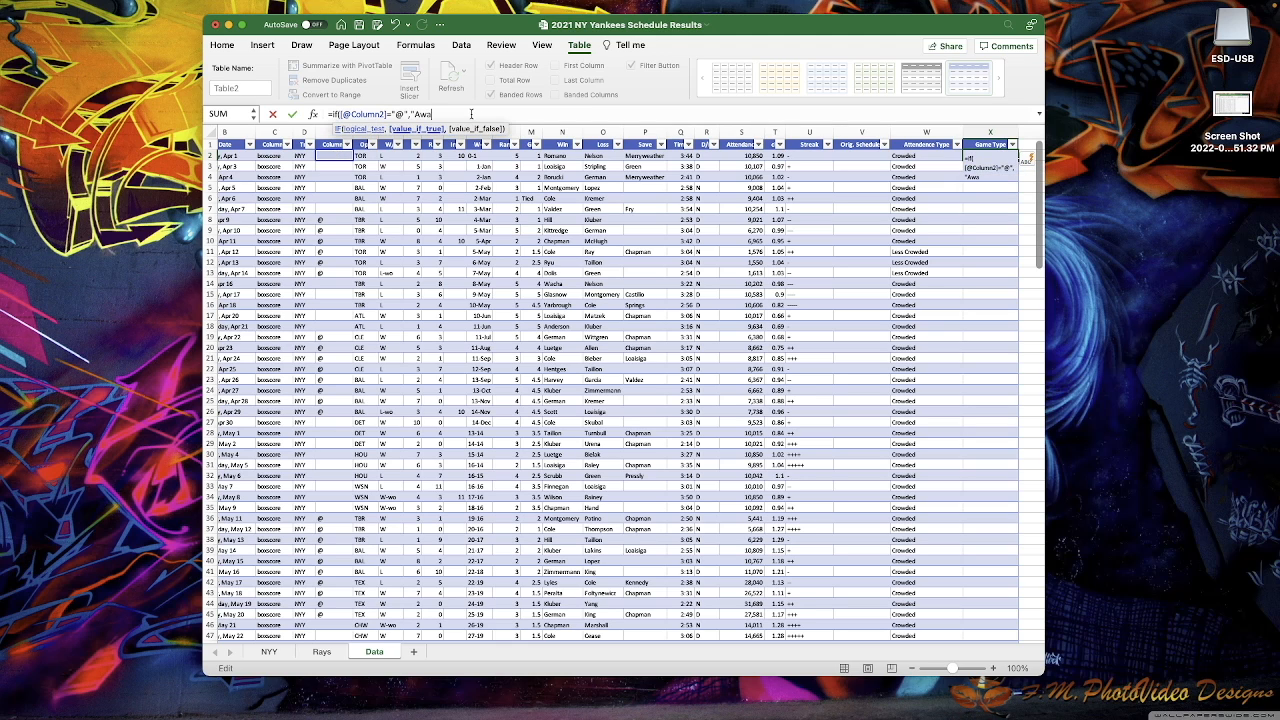
pyautogui.write('y","Home")')
pyautogui.press('Return')
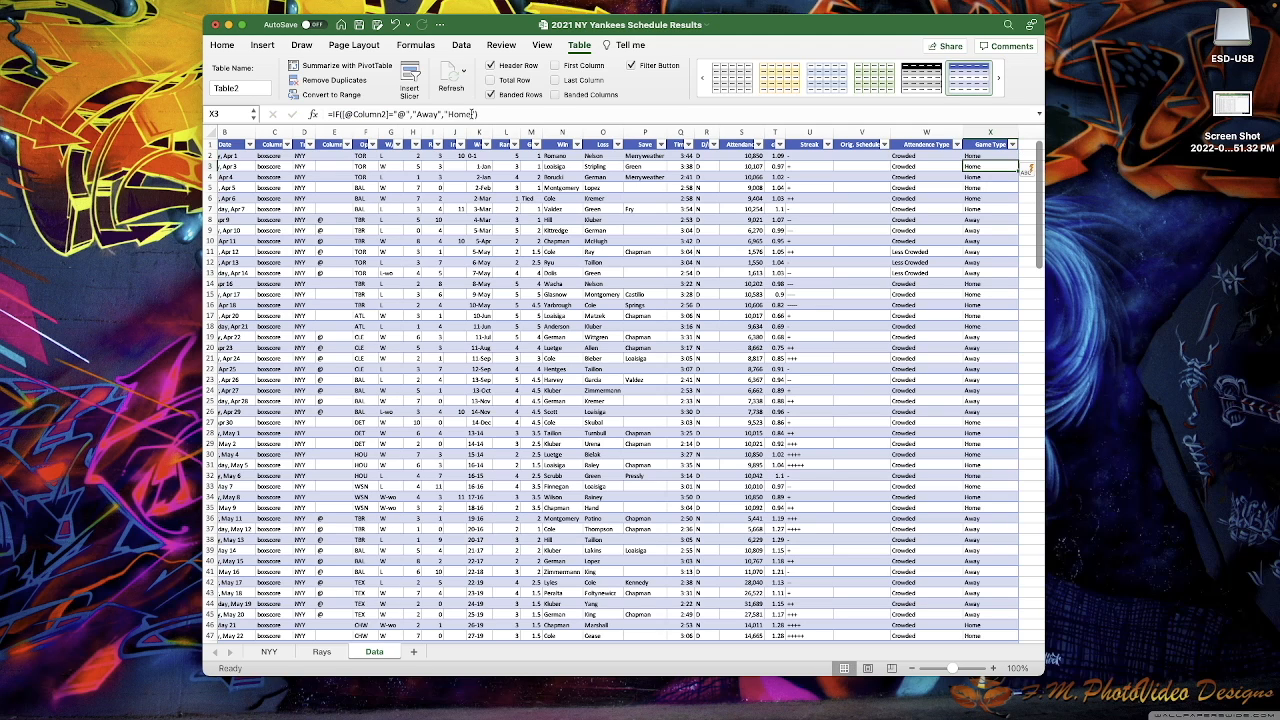
# - Fill the Attendence Type and Game Type header cells W1:X1 with black
pyautogui.click(905, 251)
pyautogui.click(931, 139)
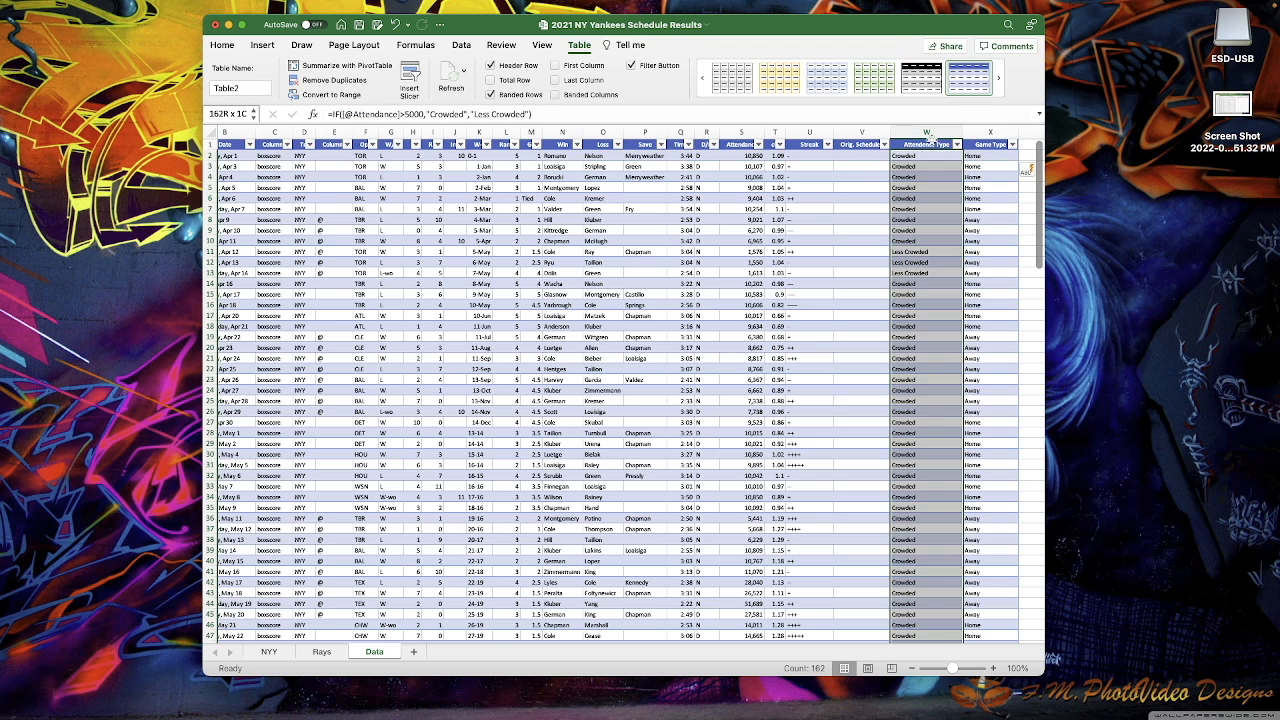
pyautogui.click(918, 200)
pyautogui.click(915, 140)
pyautogui.click(992, 140)
pyautogui.moveTo(844, 152); pyautogui.dragTo(708, 157)
pyautogui.click(850, 217)
pyautogui.moveTo(910, 144); pyautogui.dragTo(986, 146)
pyautogui.rightClick(988, 148)
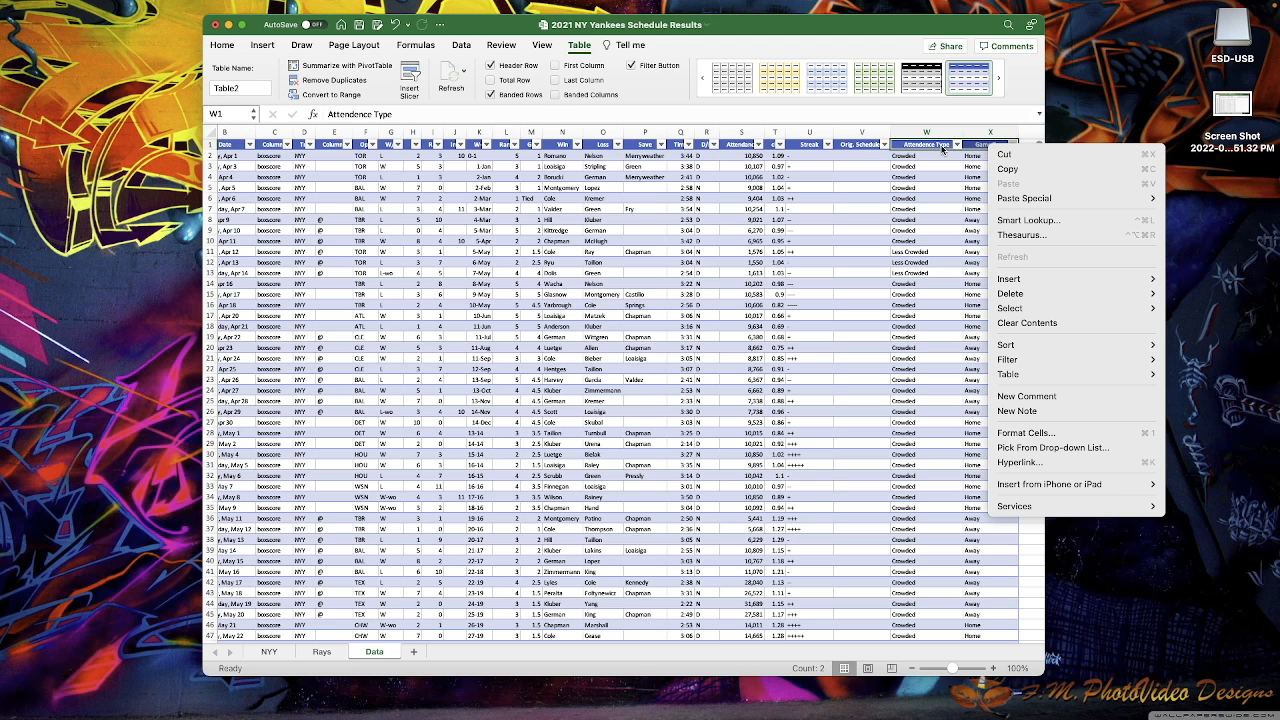
pyautogui.click(223, 45)
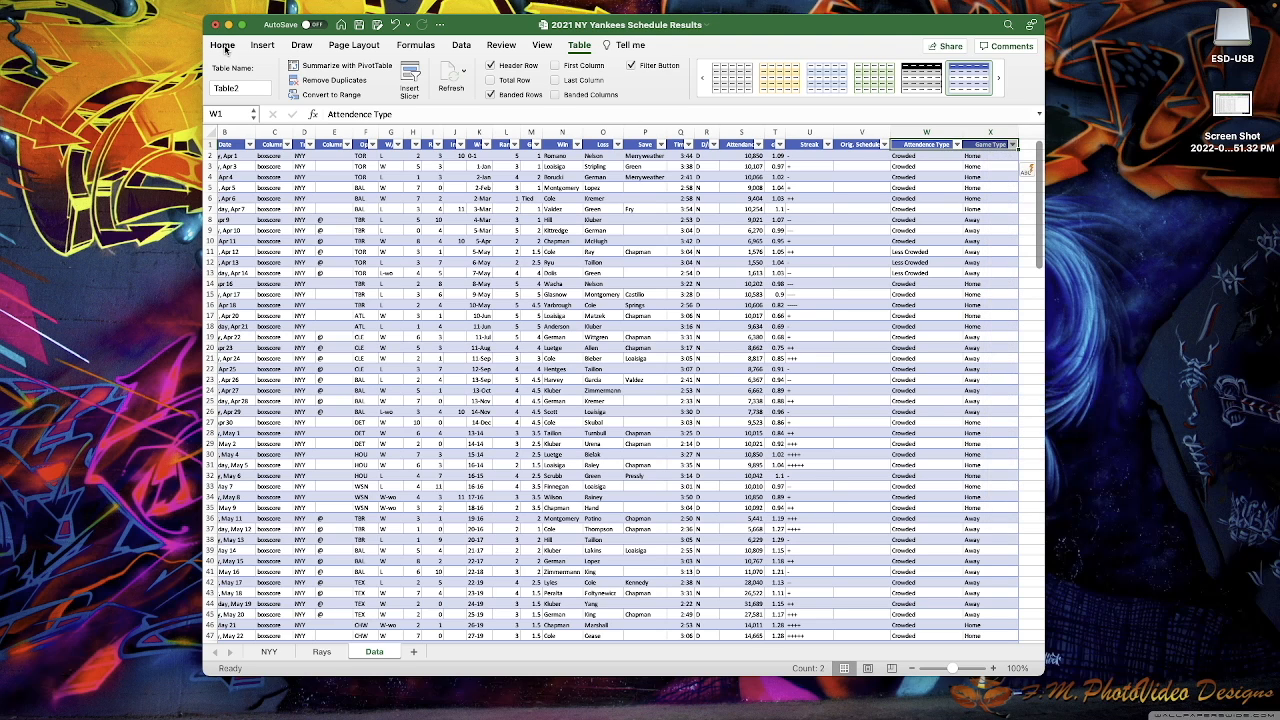
pyautogui.click(224, 45)
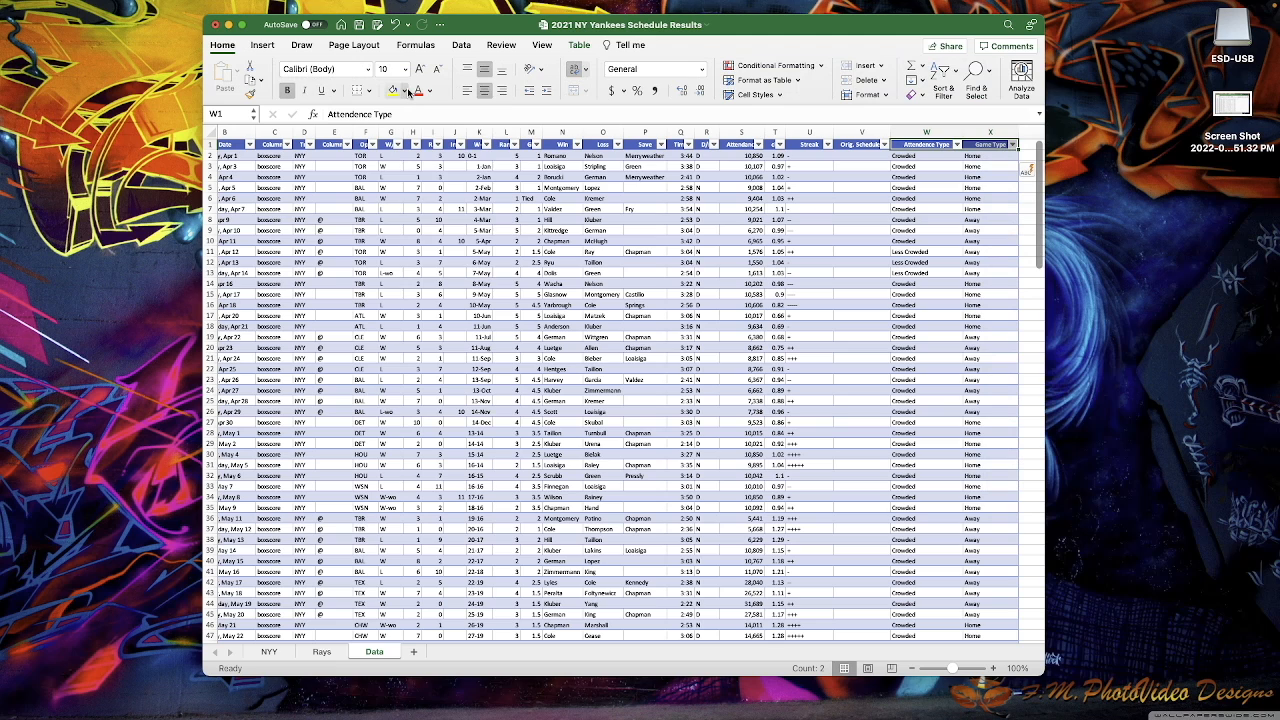
pyautogui.click(404, 90)
pyautogui.click(411, 151)
# - Shade the data cells under both new columns grey
pyautogui.click(951, 177)
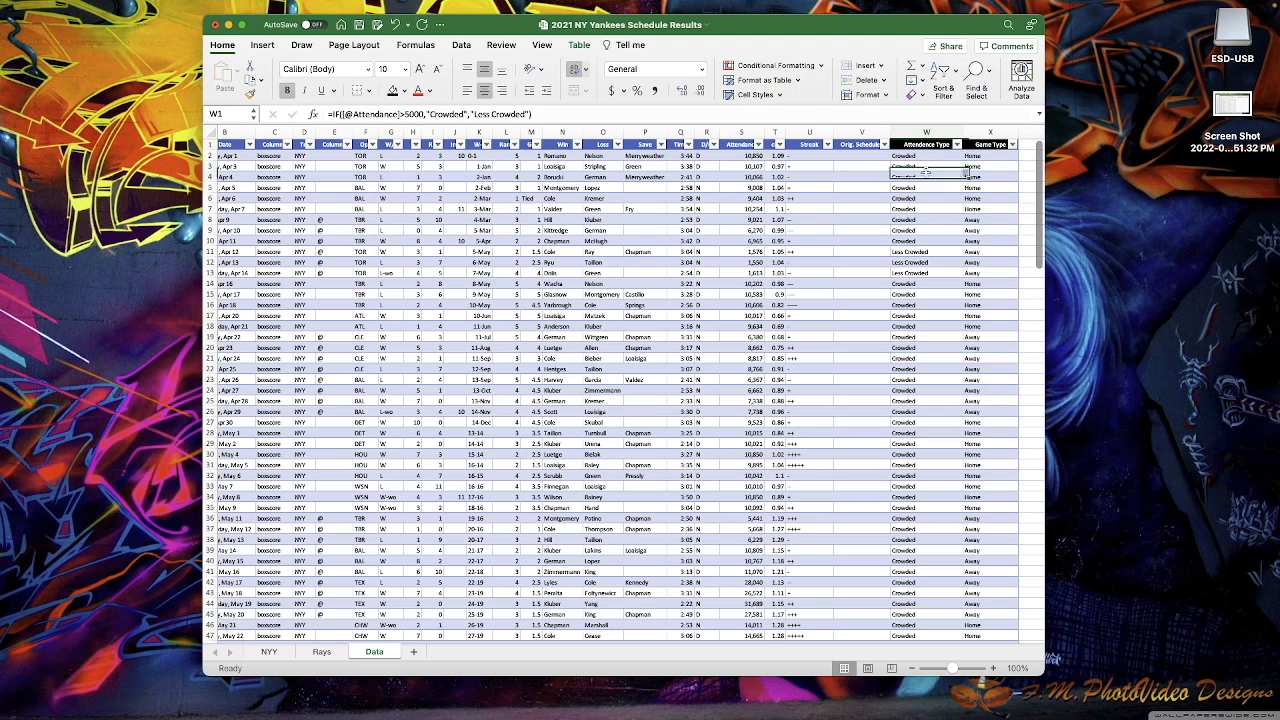
pyautogui.moveTo(928, 140); pyautogui.dragTo(982, 140)
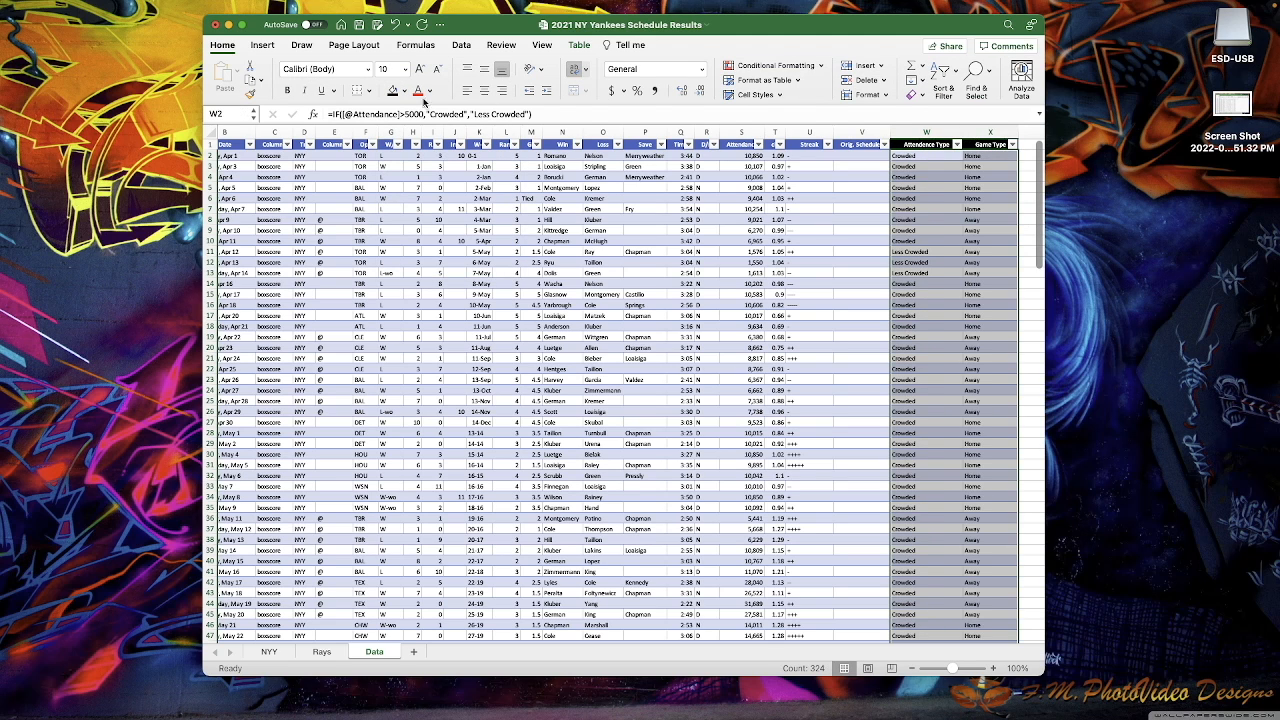
pyautogui.click(404, 90)
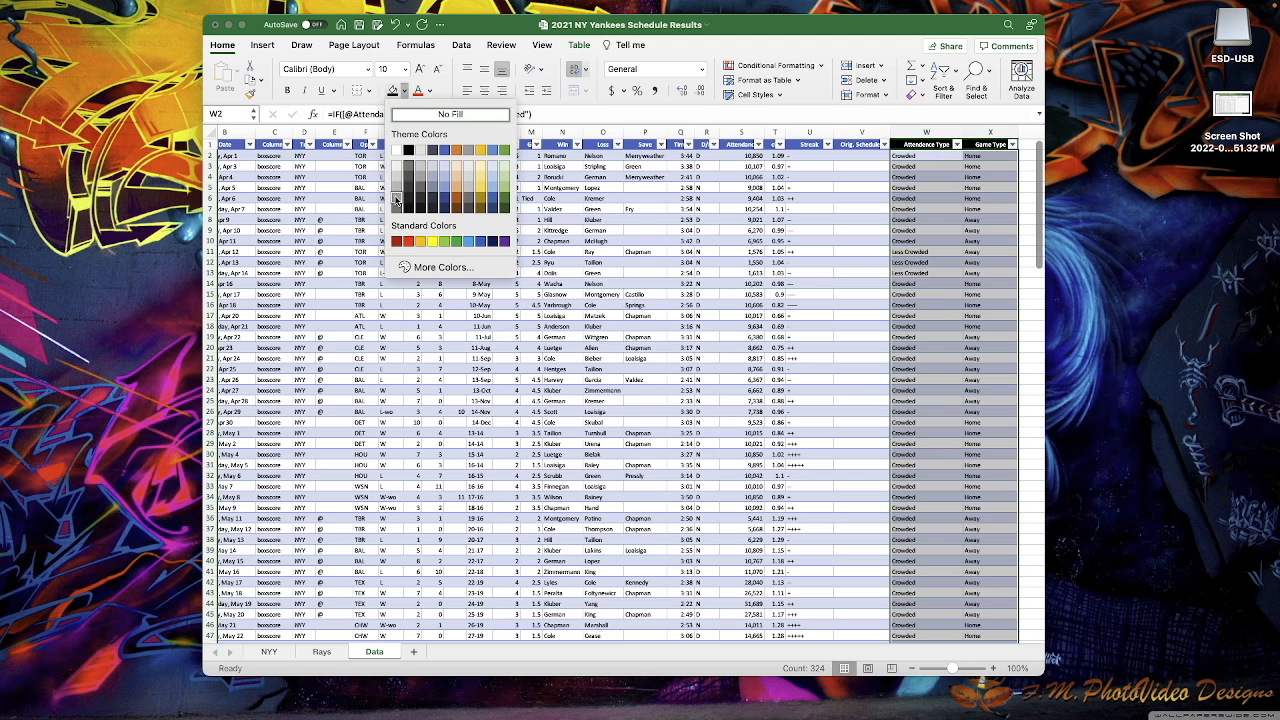
pyautogui.click(397, 196)
pyautogui.click(684, 357)
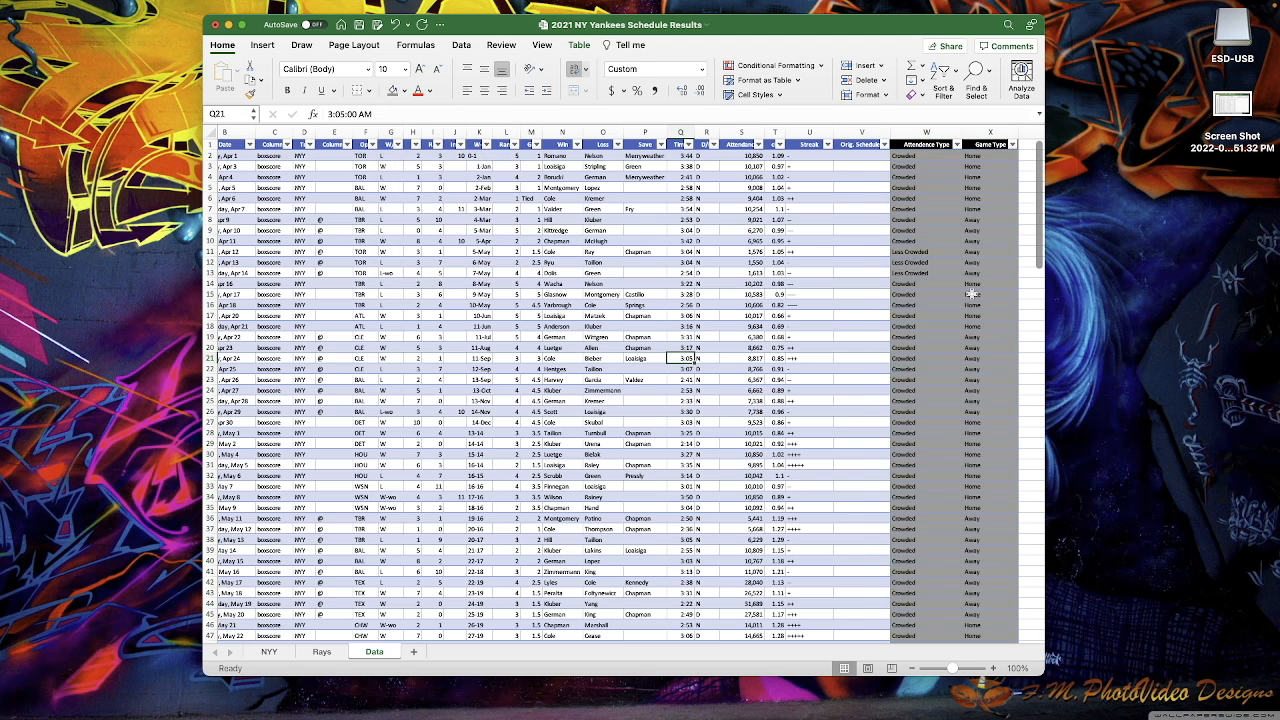
# - Insert a blank row above the table's header row
pyautogui.hscroll(-2, 226, 152)
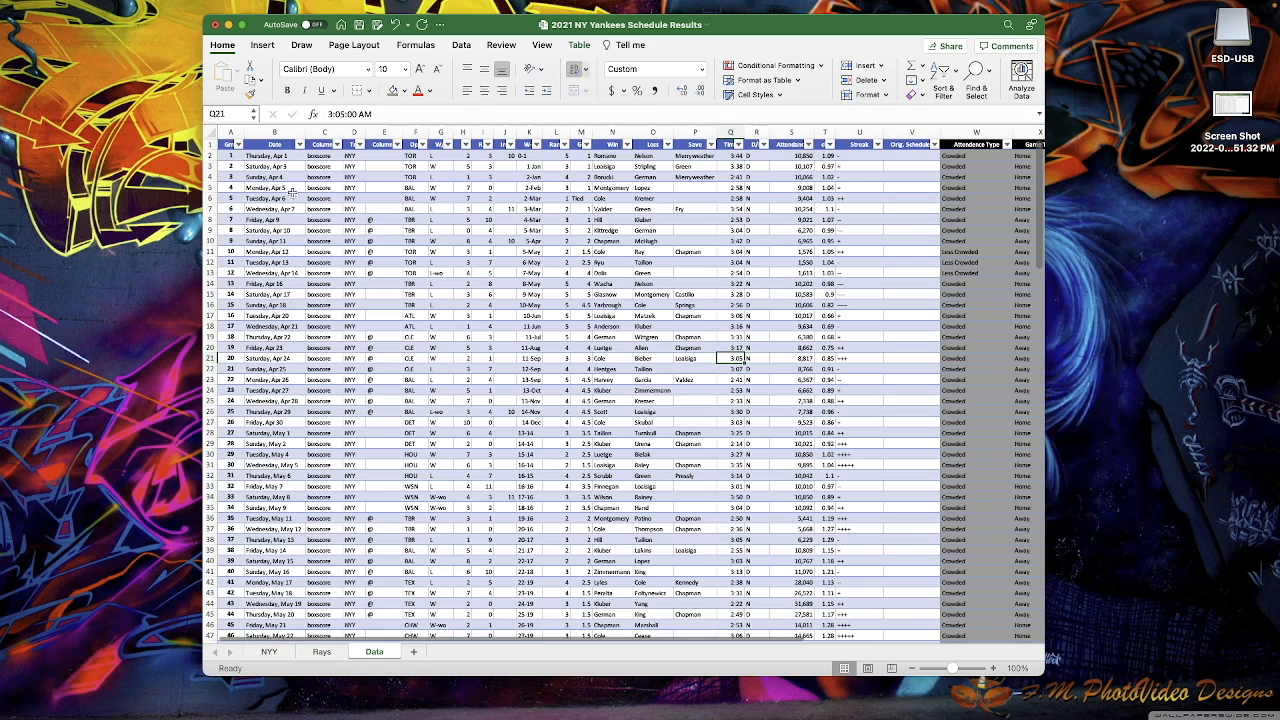
pyautogui.click(208, 145)
pyautogui.rightClick(208, 145)
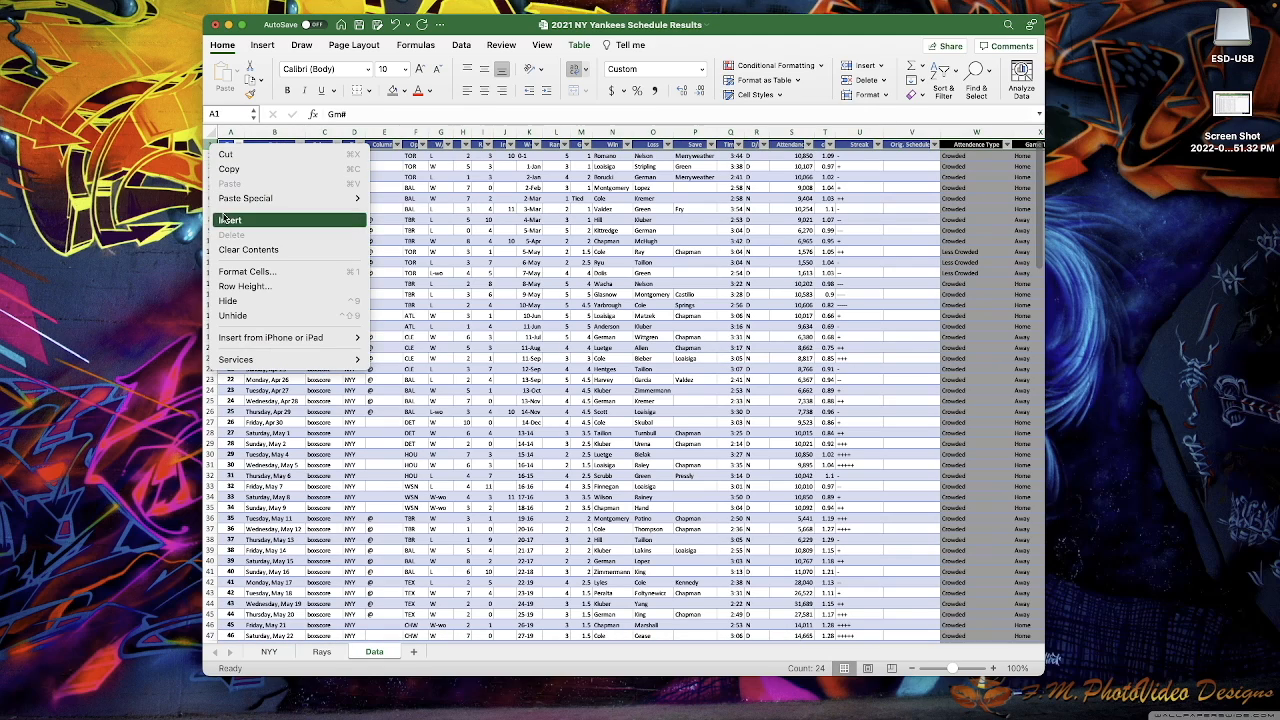
pyautogui.click(228, 219)
pyautogui.click(612, 251)
# - Copy the W3:X3 formulas into the new blank row 1
pyautogui.hscroll(2, 718, 246)
pyautogui.hscroll(1, 718, 246)
pyautogui.moveTo(900, 166); pyautogui.dragTo(955, 163)
pyautogui.press('super+c')
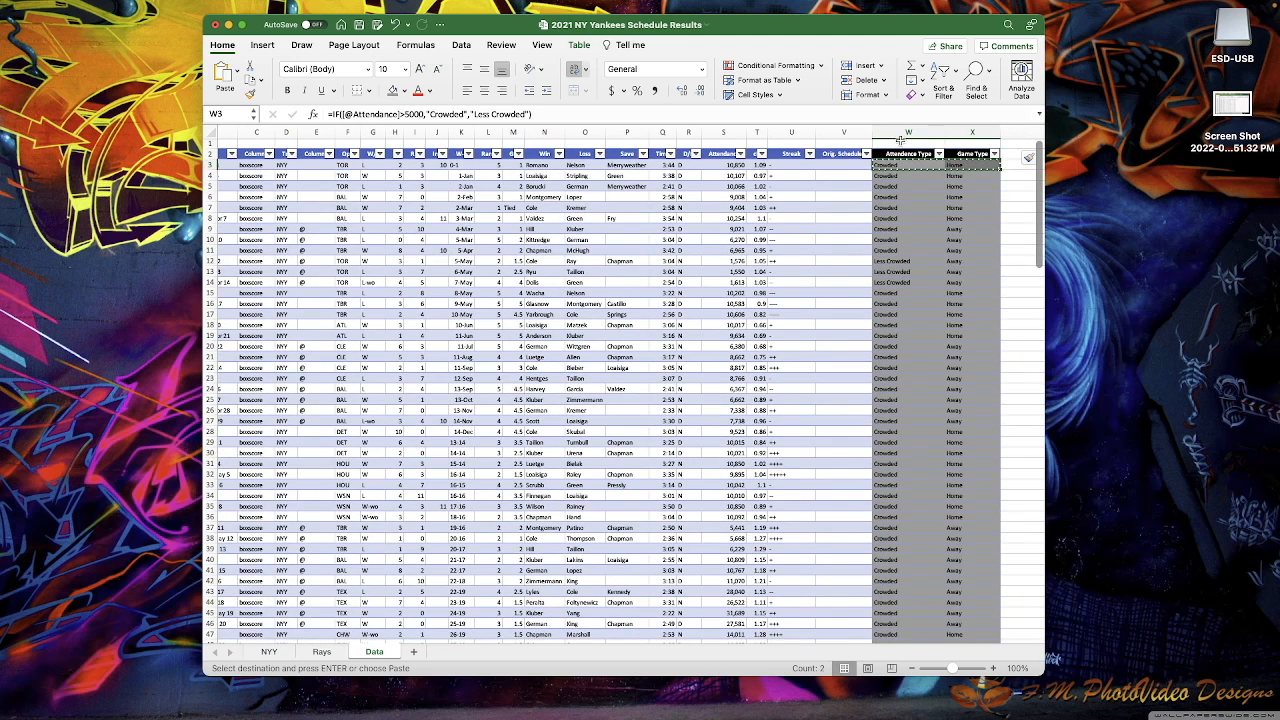
pyautogui.rightClick(899, 146)
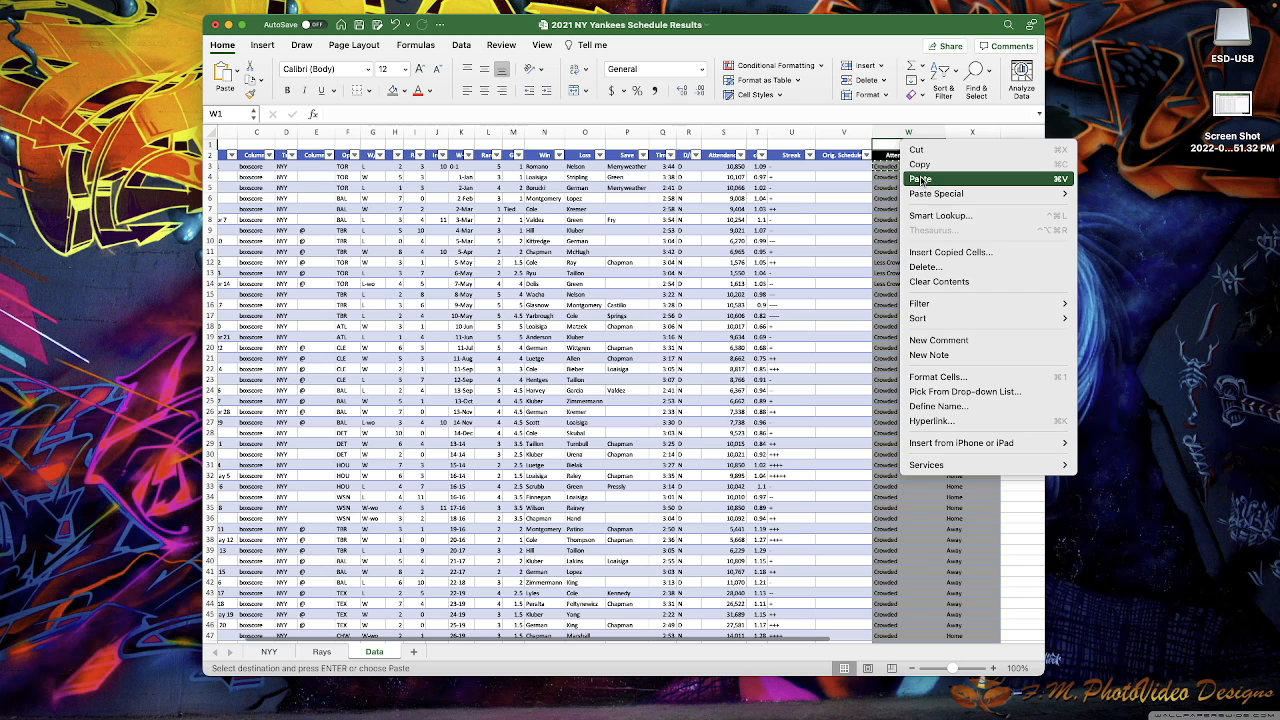
pyautogui.click(924, 179)
pyautogui.click(910, 198)
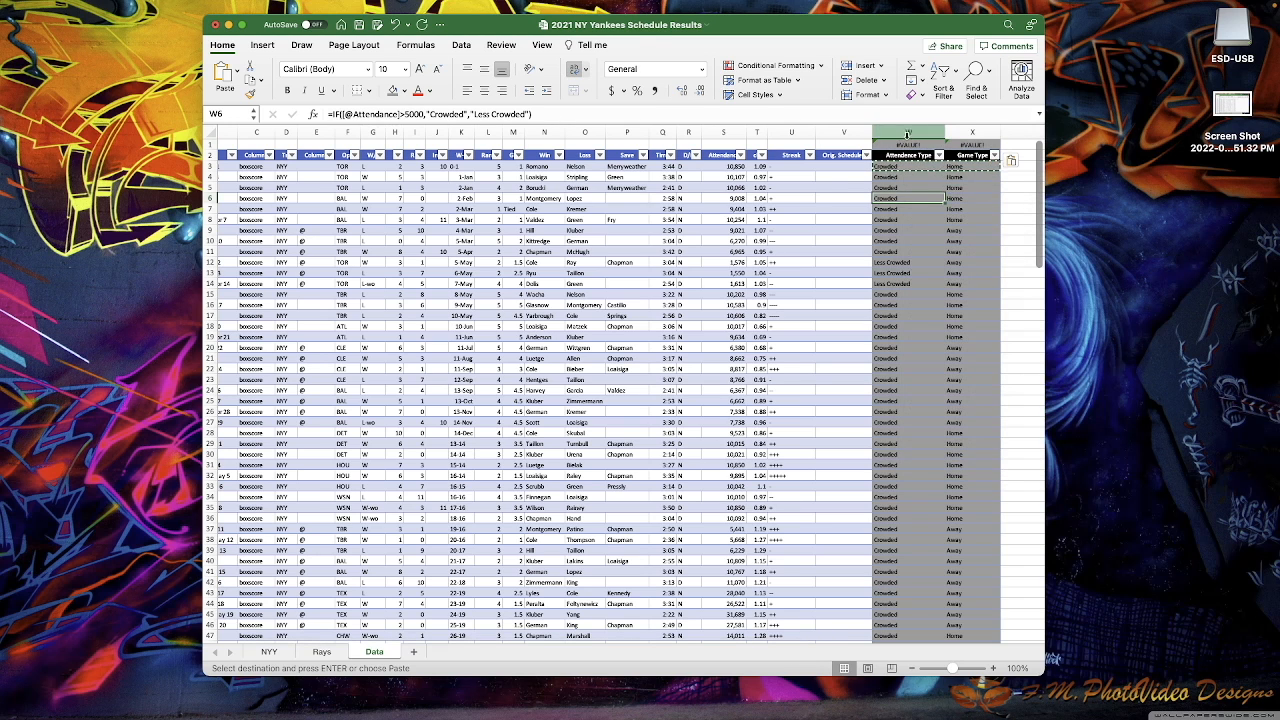
# - Hide row 1 so the table's header row tops the sheet
pyautogui.click(207, 147)
pyautogui.rightClick(209, 147)
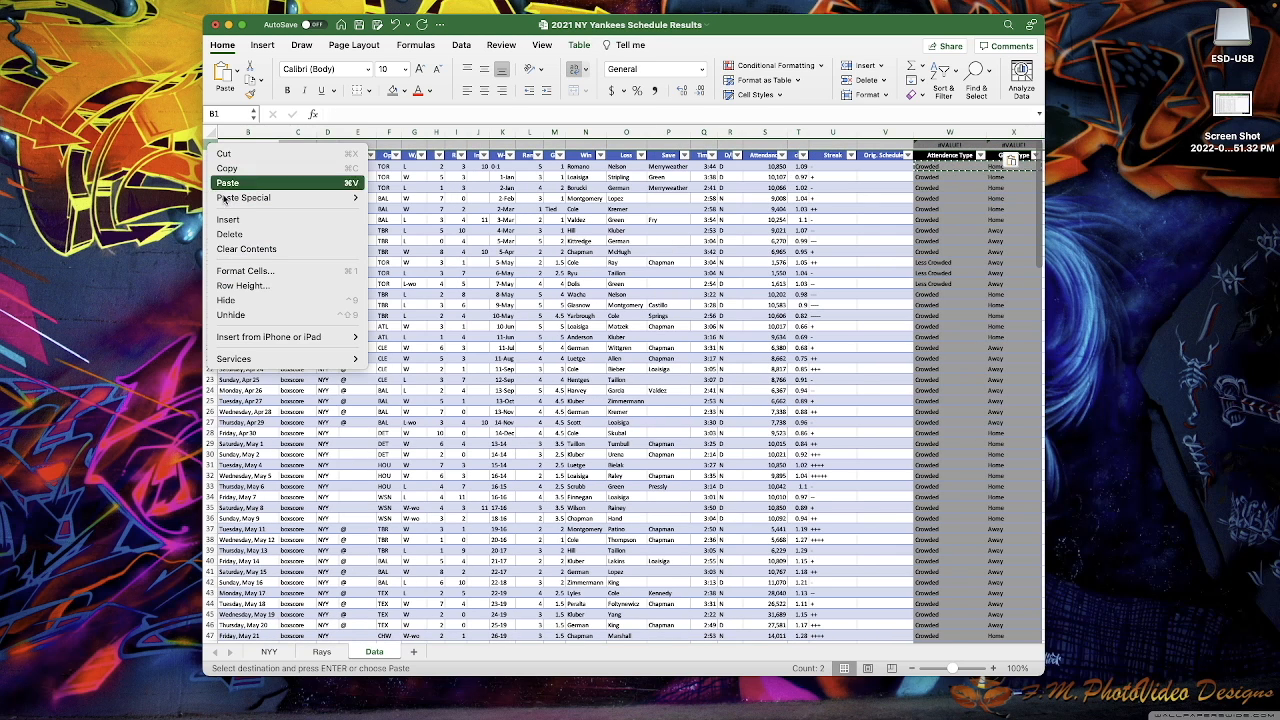
pyautogui.click(229, 300)
pyautogui.click(885, 219)
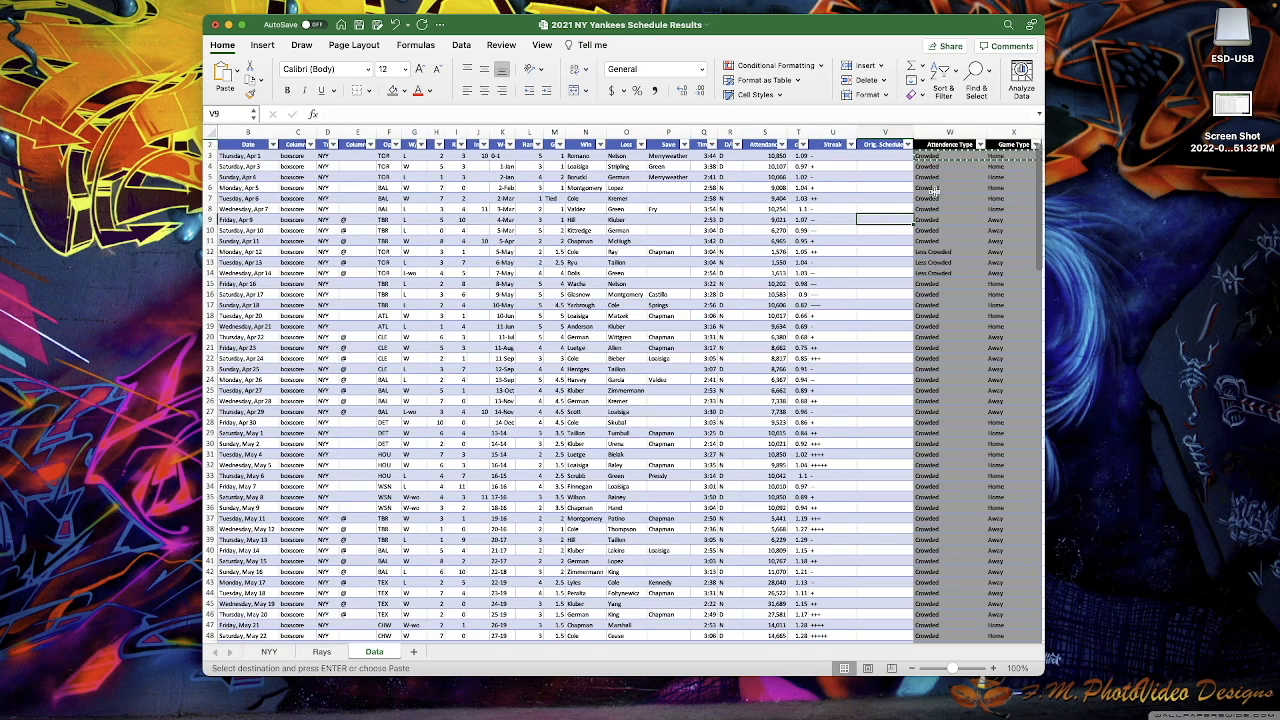
pyautogui.click(816, 283)
pyautogui.press('Return')
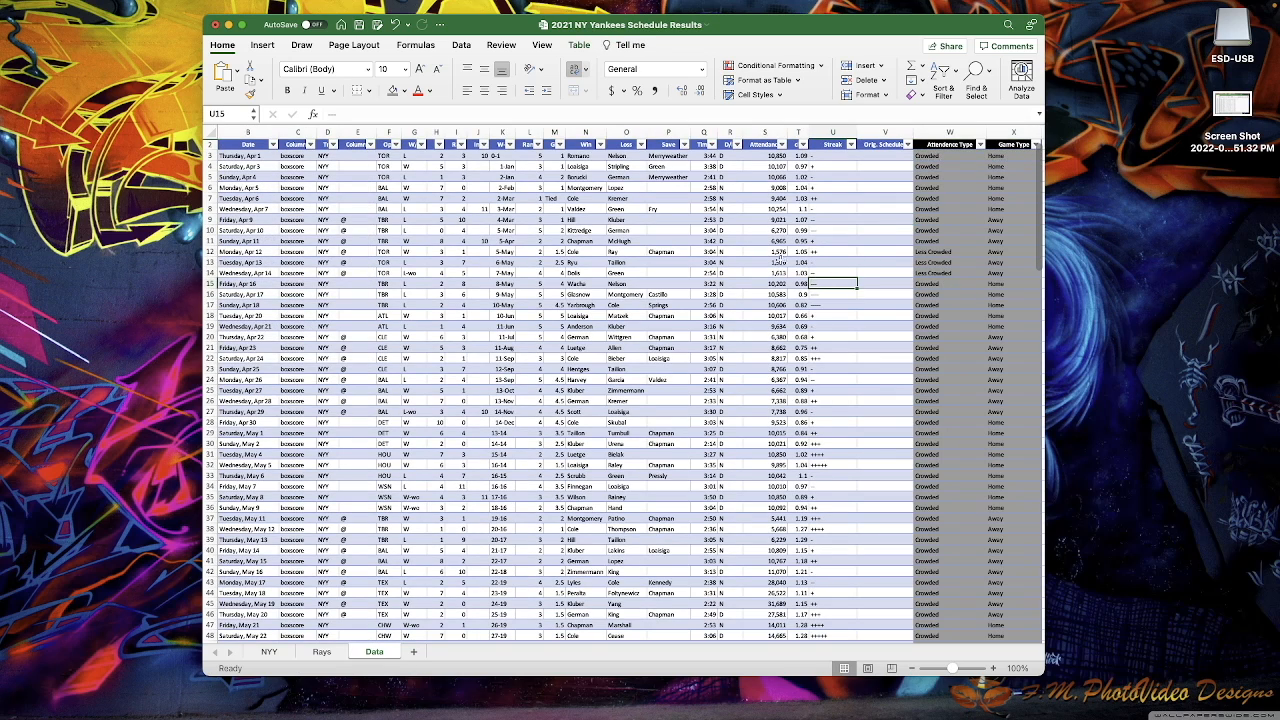
# - Select the entire Table2 range with Cmd+A
pyautogui.hscroll(-1, 872, 386)
pyautogui.hscroll(3, 871, 386)
pyautogui.hscroll(-3, 868, 385)
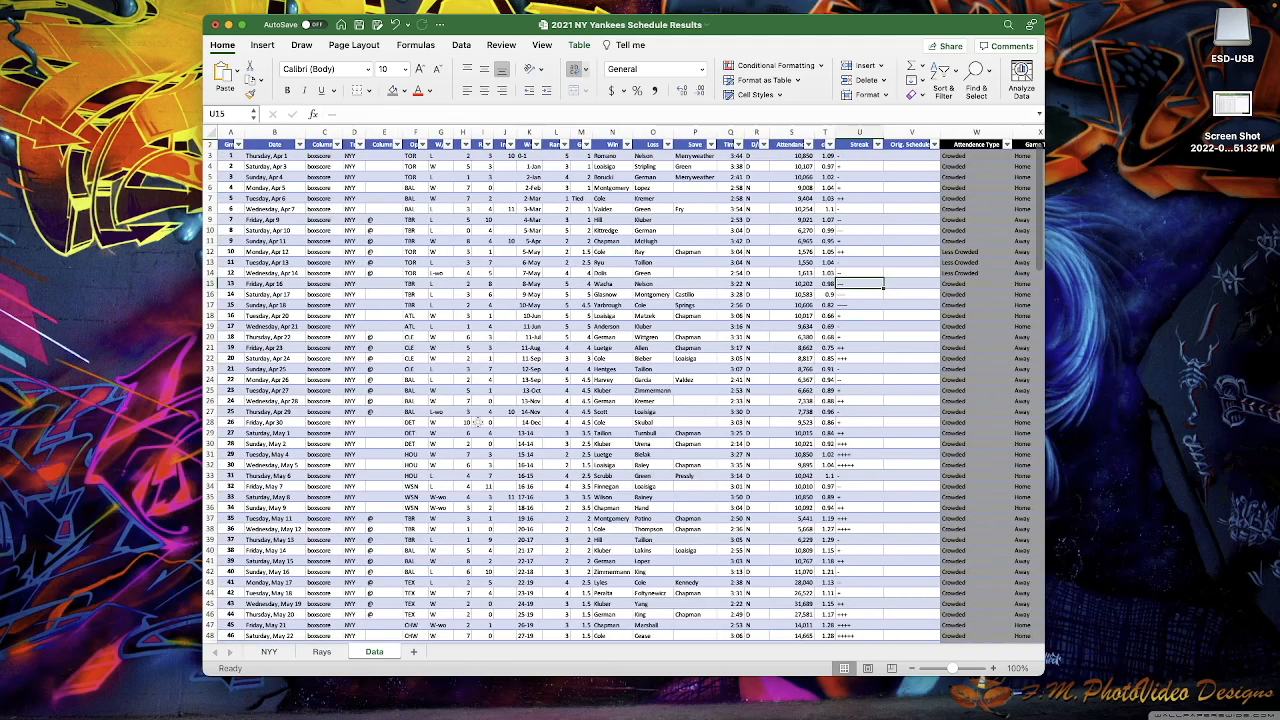
pyautogui.click(580, 304)
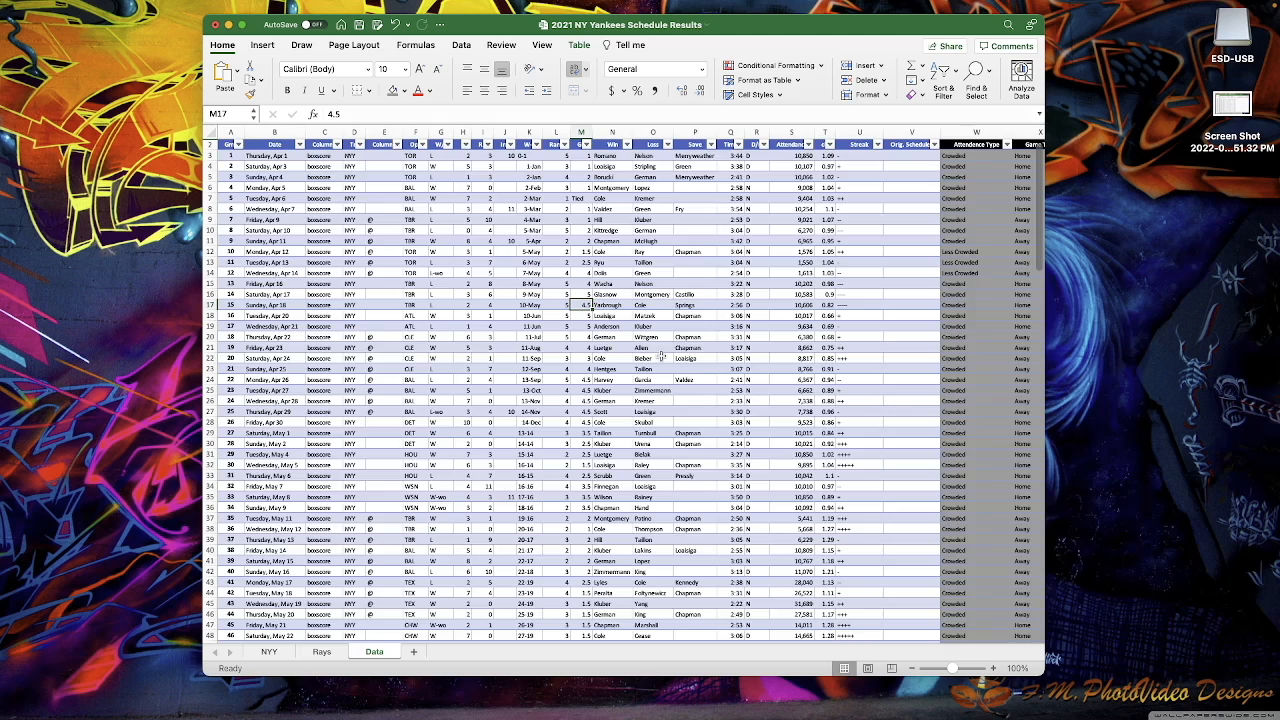
pyautogui.press('super+a')
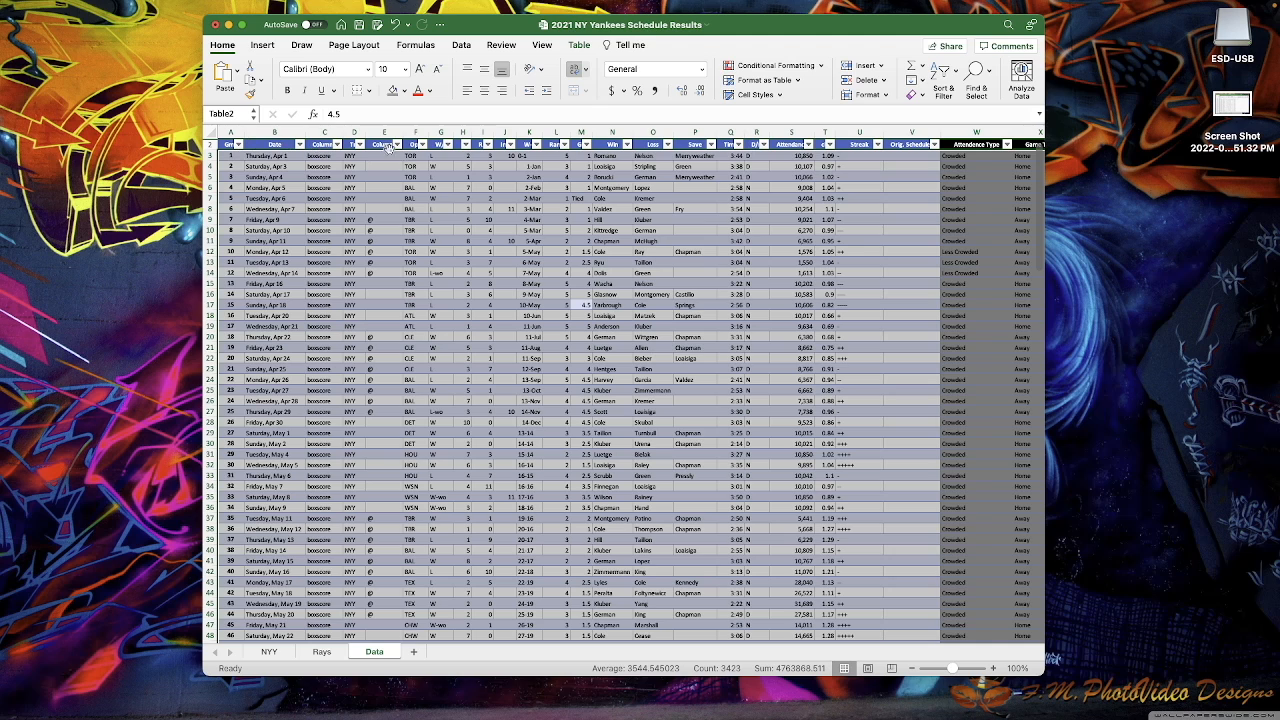
pyautogui.click(535, 241)
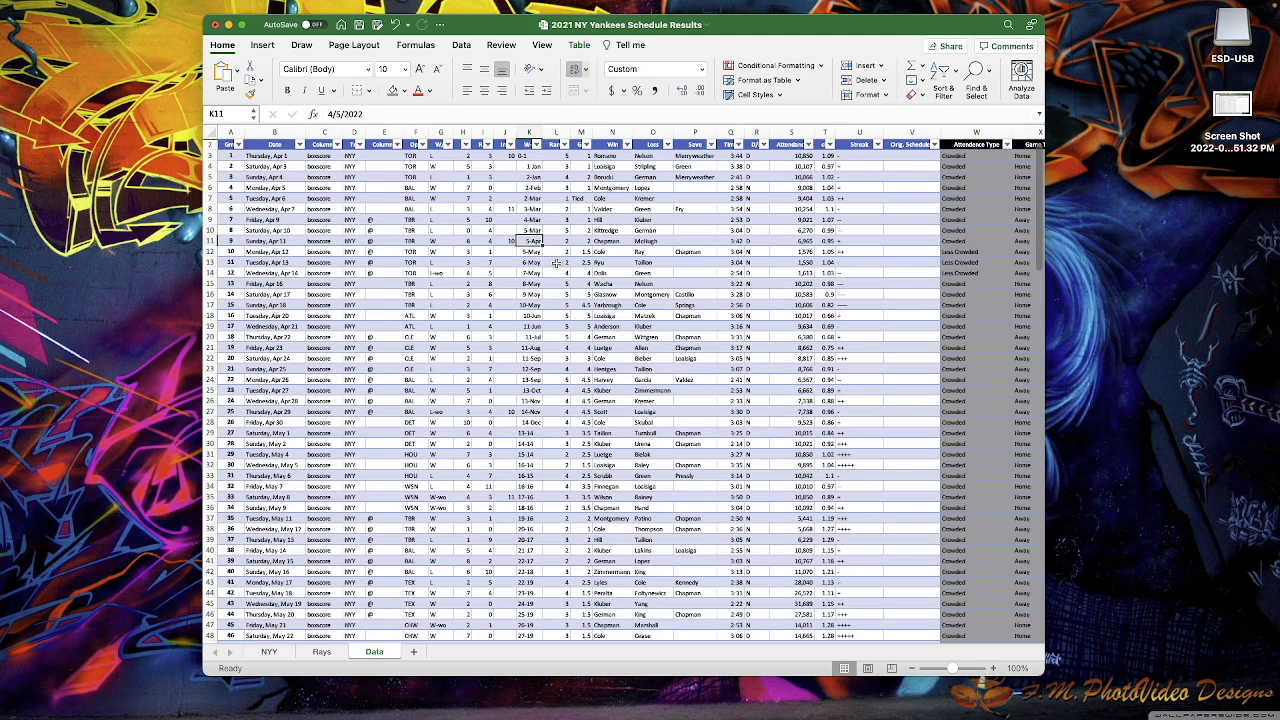
pyautogui.press('super+a')
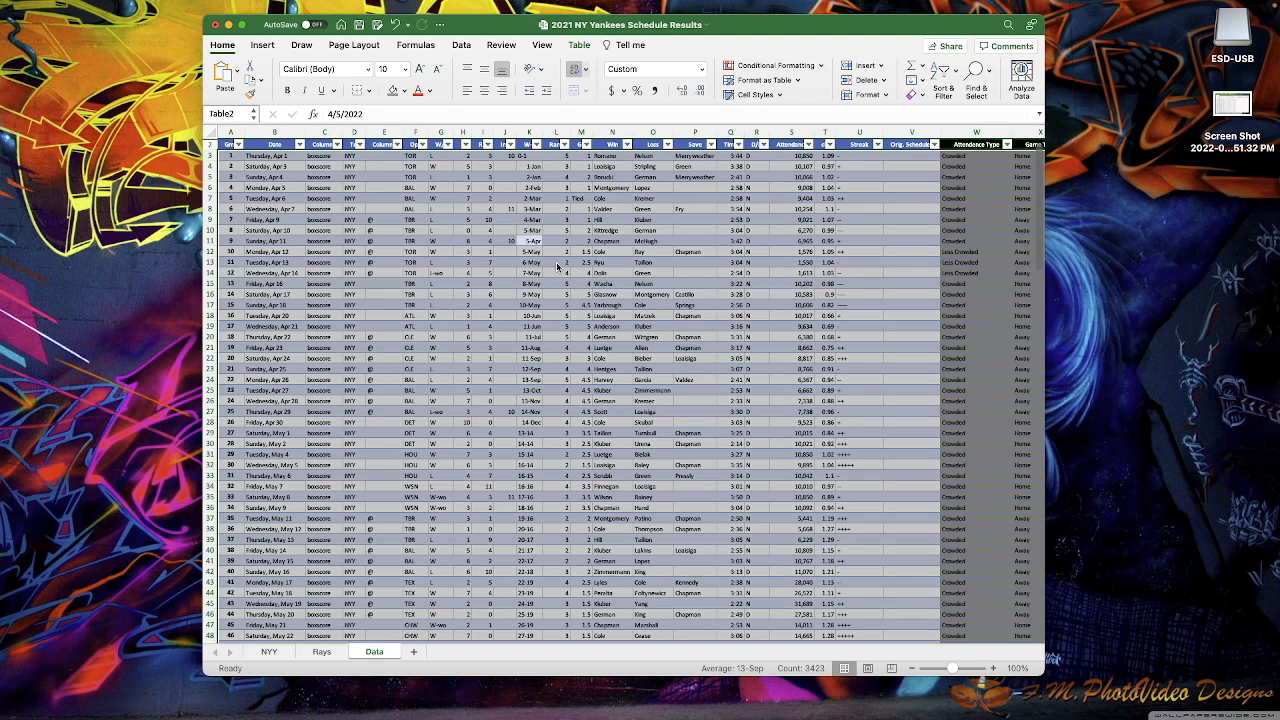
pyautogui.press('super+a')
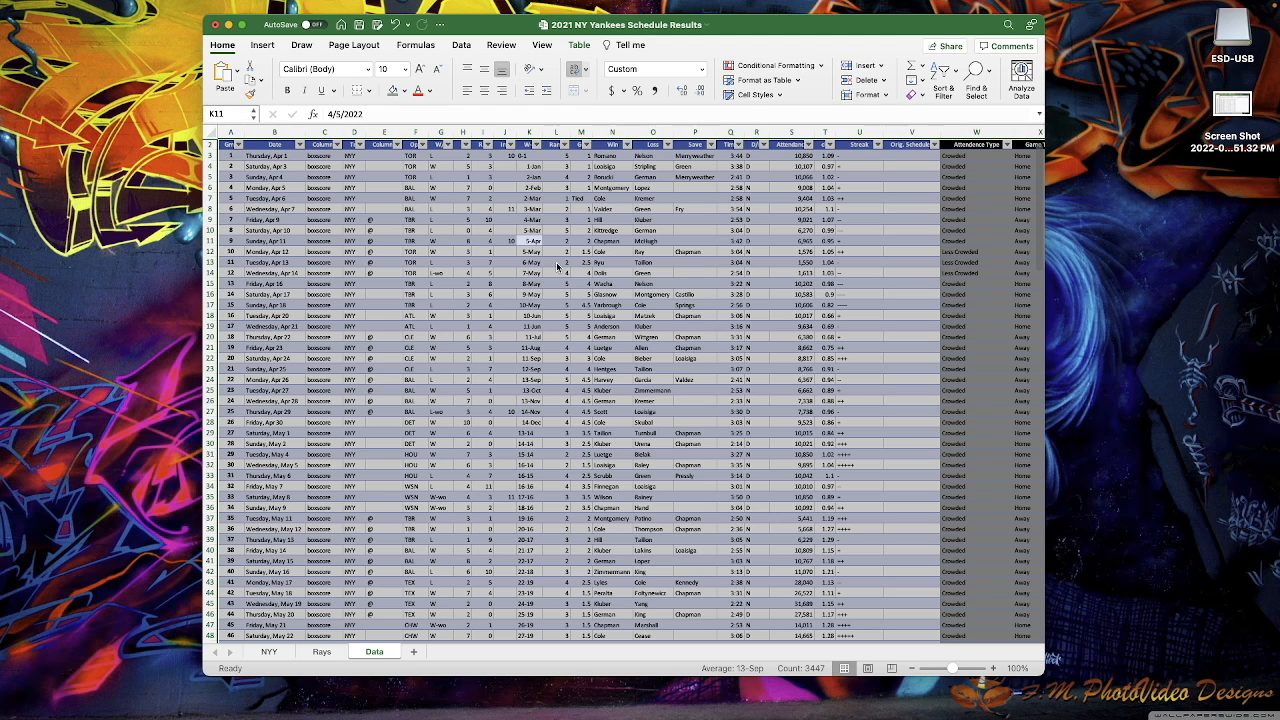
pyautogui.press('super+a')
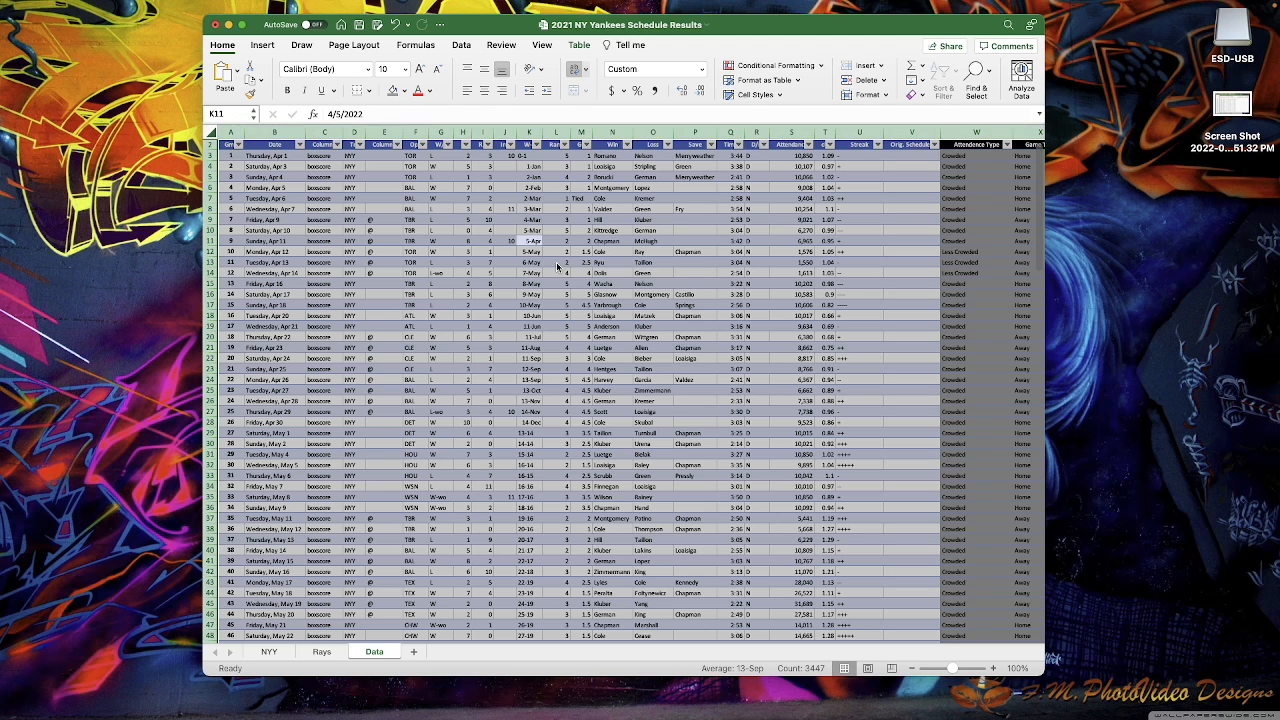
pyautogui.click(541, 312)
pyautogui.click(530, 294)
pyautogui.press('super+a')
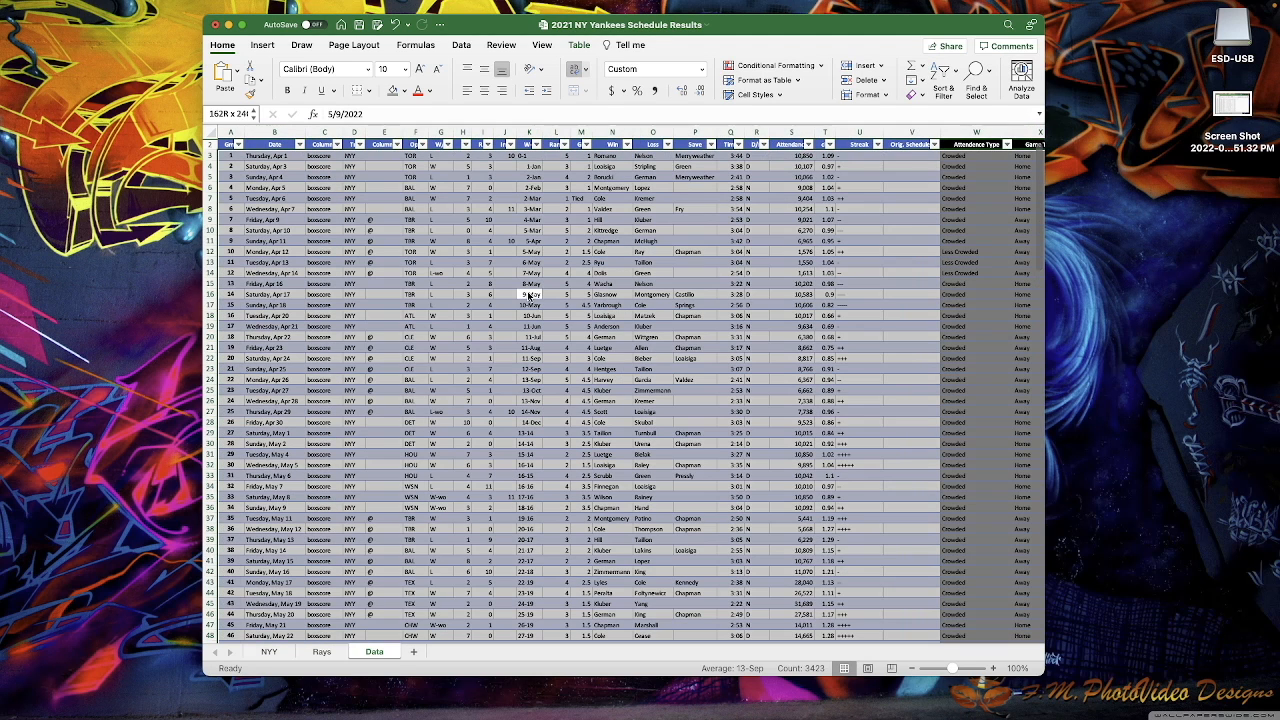
pyautogui.press('super+a')
# - Delete all of Table2's data rows via Delete > Table Rows
pyautogui.rightClick(512, 240)
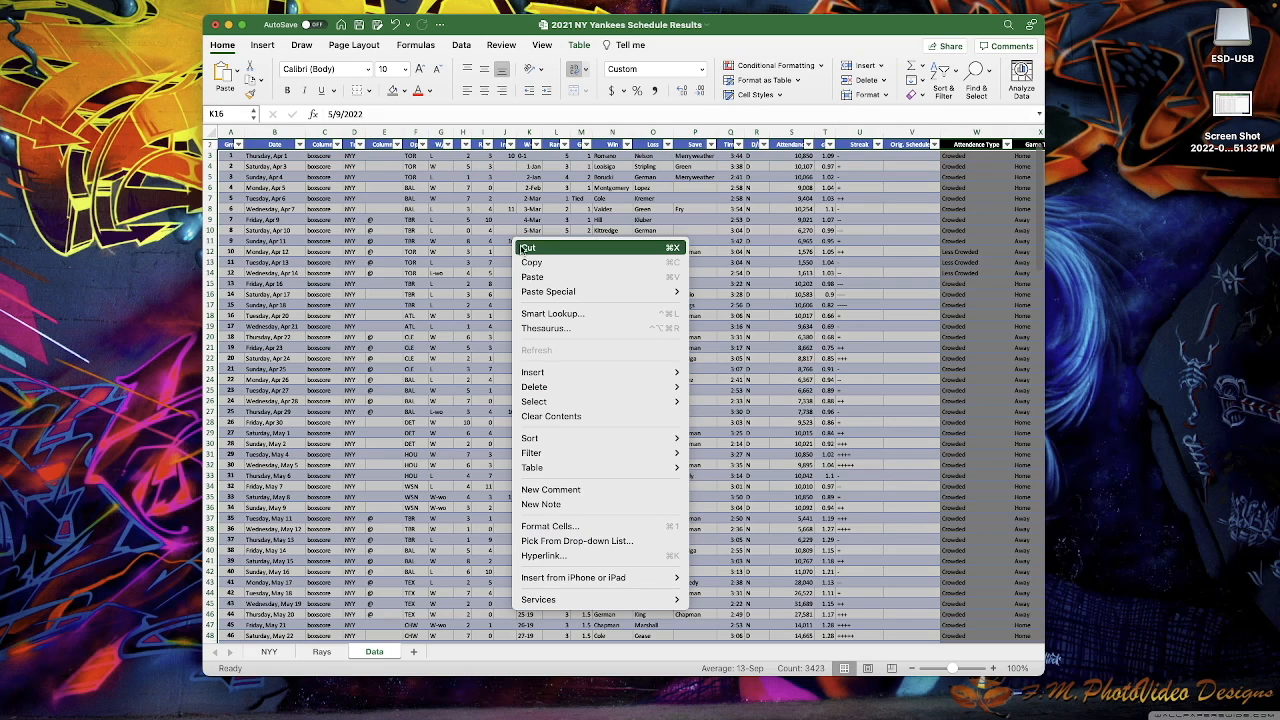
pyautogui.moveTo(571, 387)
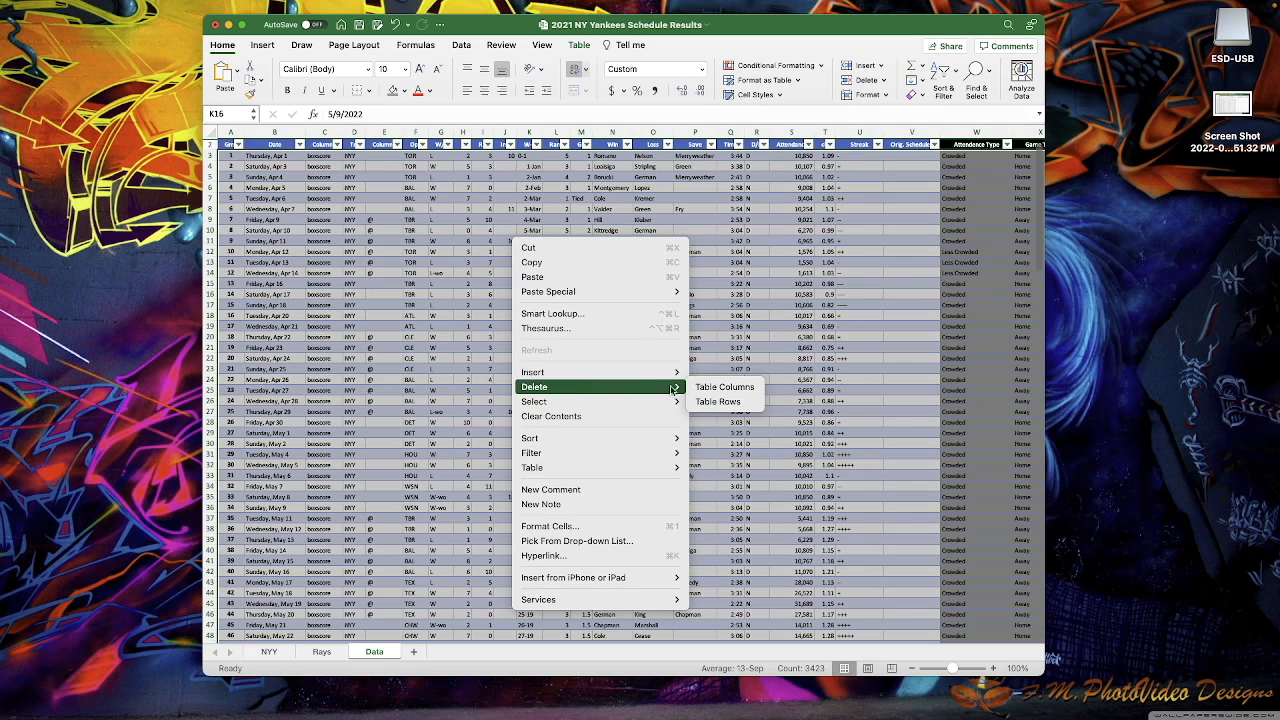
pyautogui.click(710, 401)
pyautogui.click(709, 399)
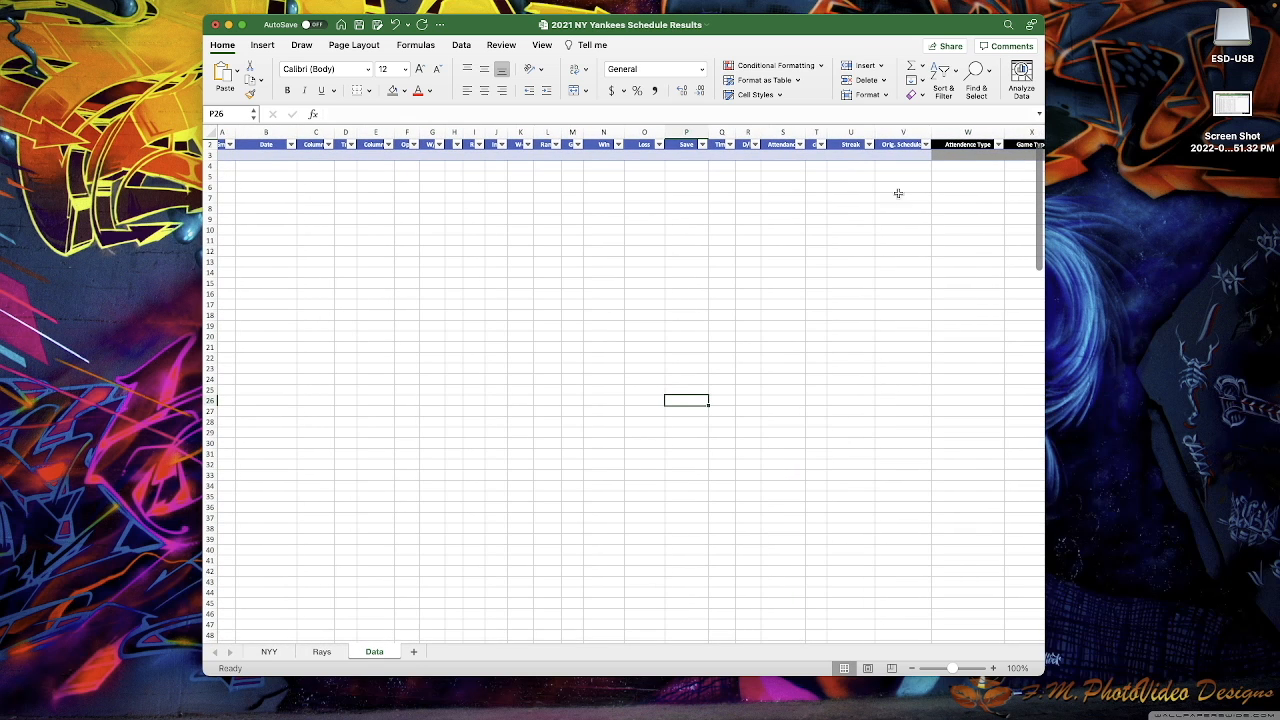
# - Copy the entire Rays sheet
pyautogui.click(318, 652)
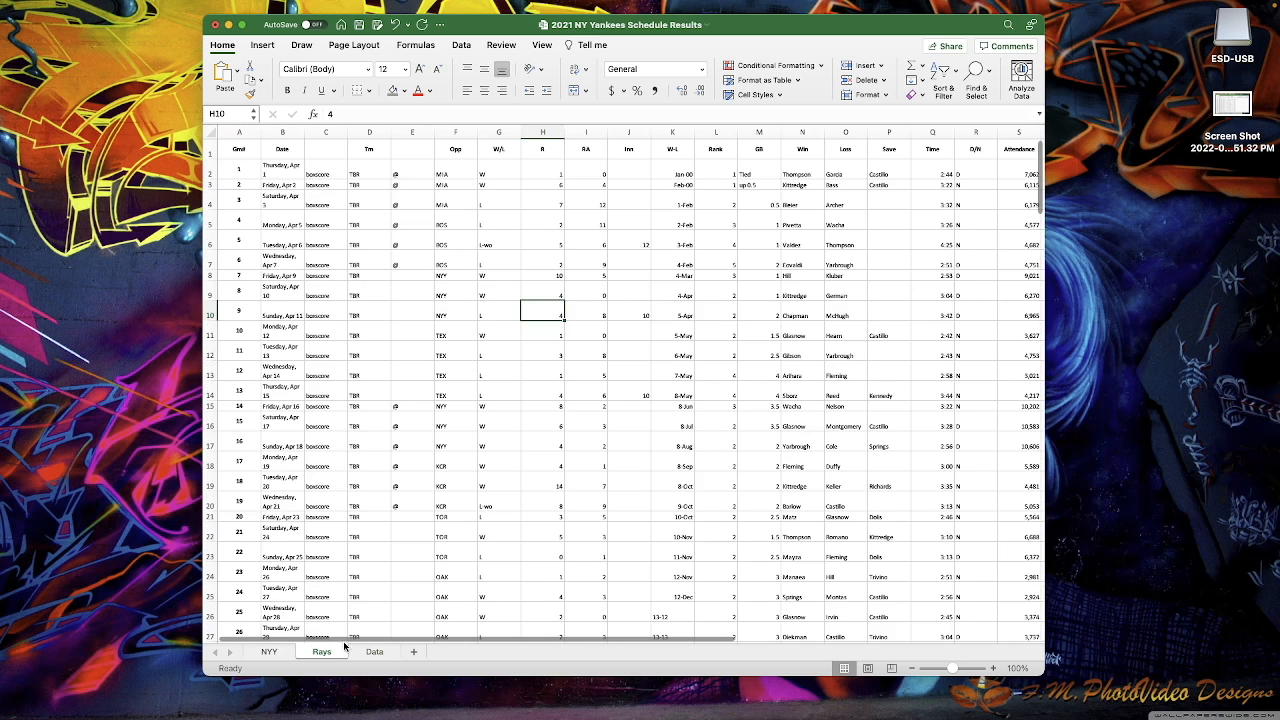
pyautogui.click(352, 273)
pyautogui.press('super+a')
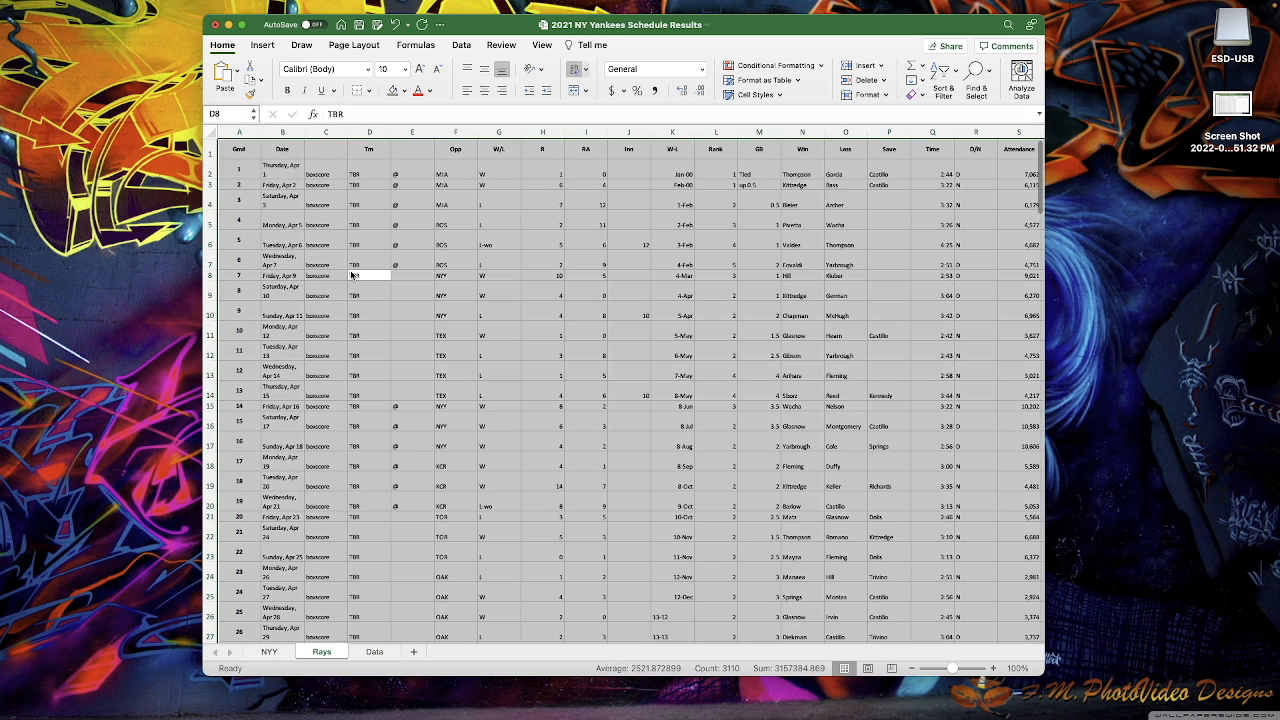
pyautogui.press('super+c')
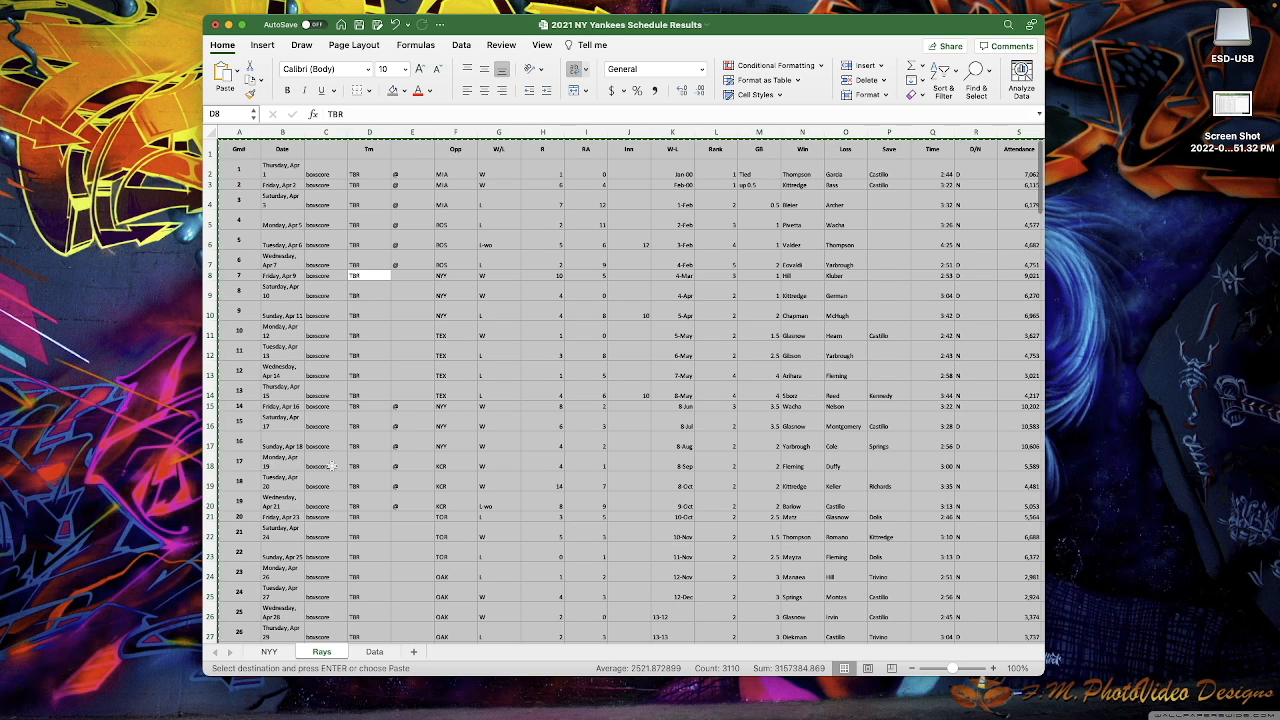
pyautogui.click(374, 651)
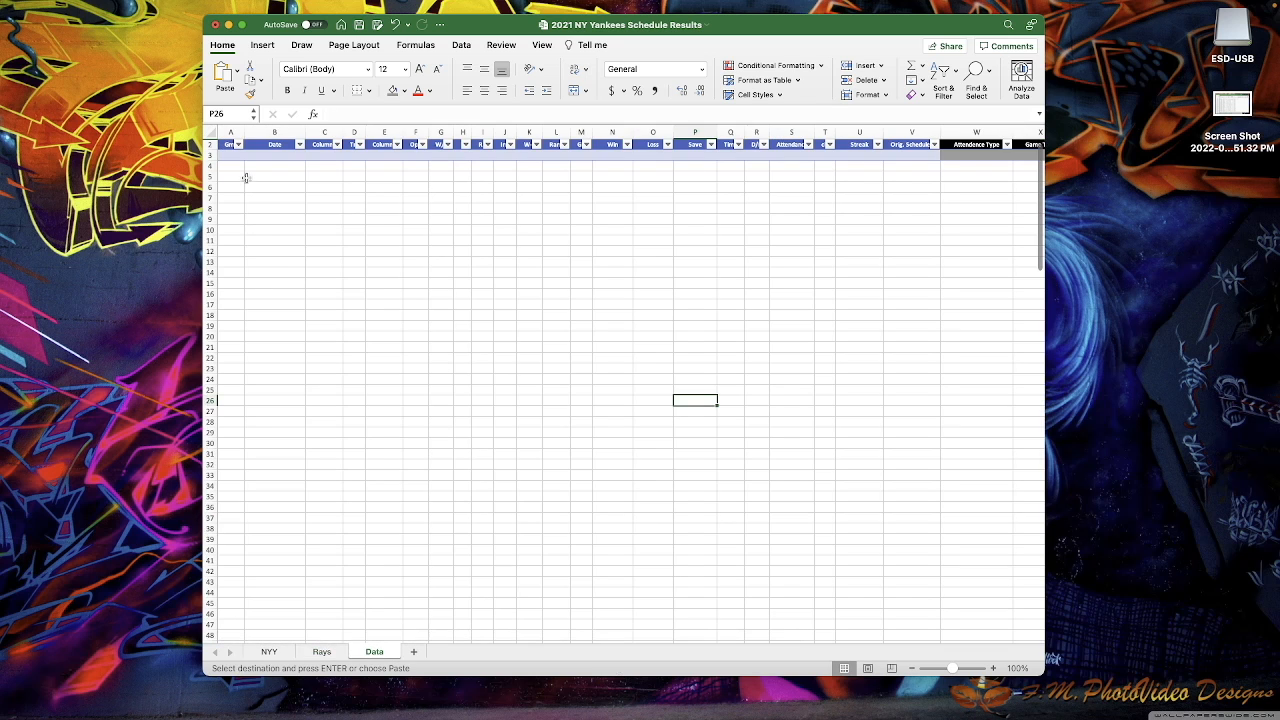
pyautogui.click(321, 651)
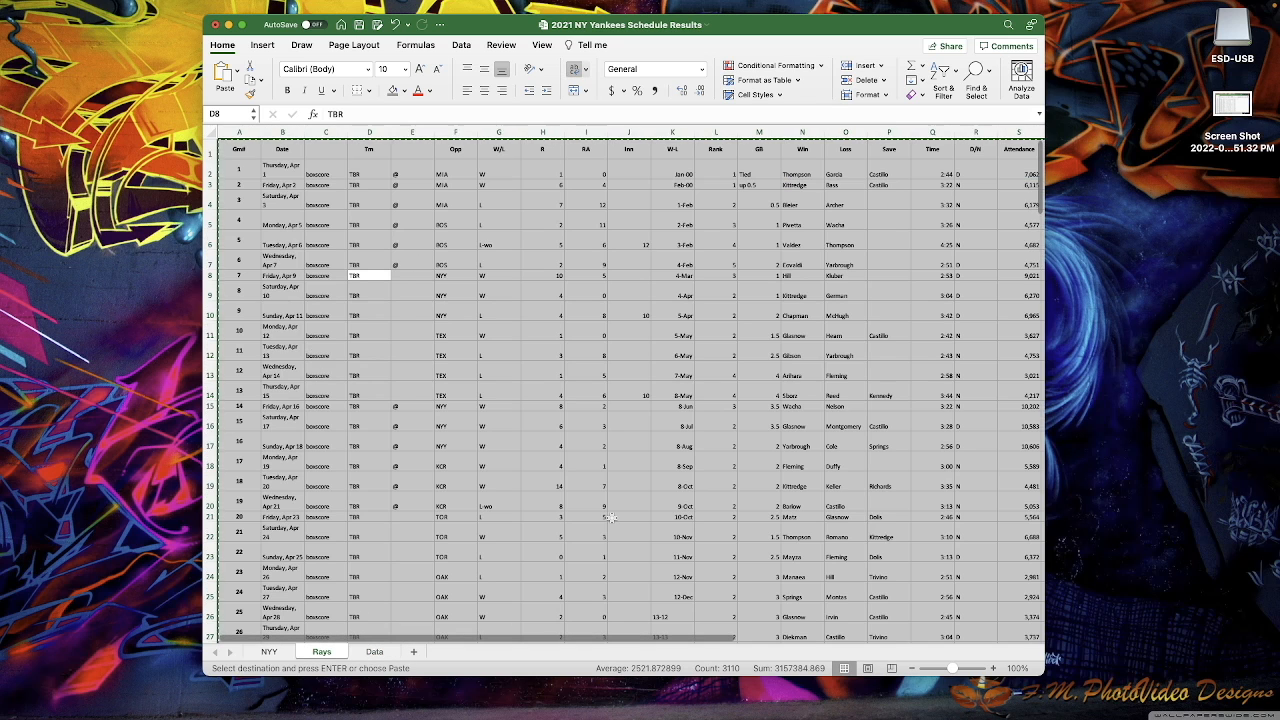
pyautogui.click(370, 648)
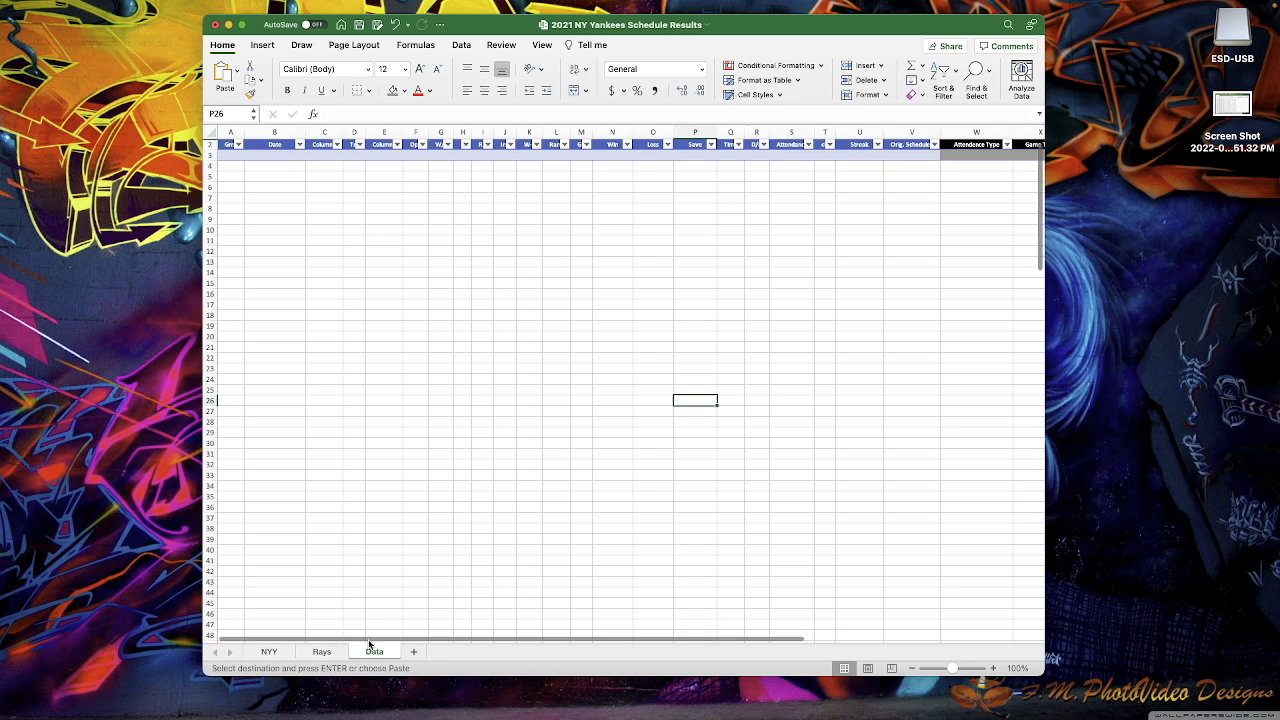
# - Paste the Rays data into A2 of the Data sheet, keeping source formatting
pyautogui.click(228, 146)
pyautogui.rightClick(227, 148)
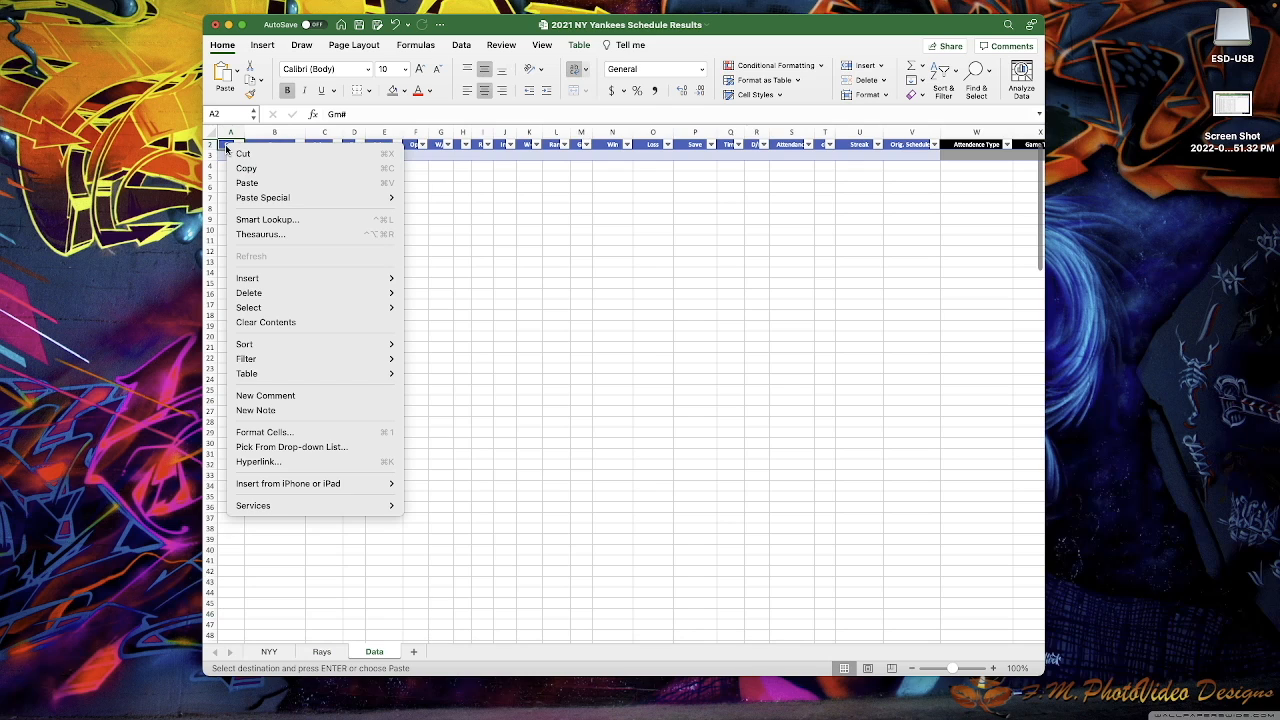
pyautogui.moveTo(264, 197)
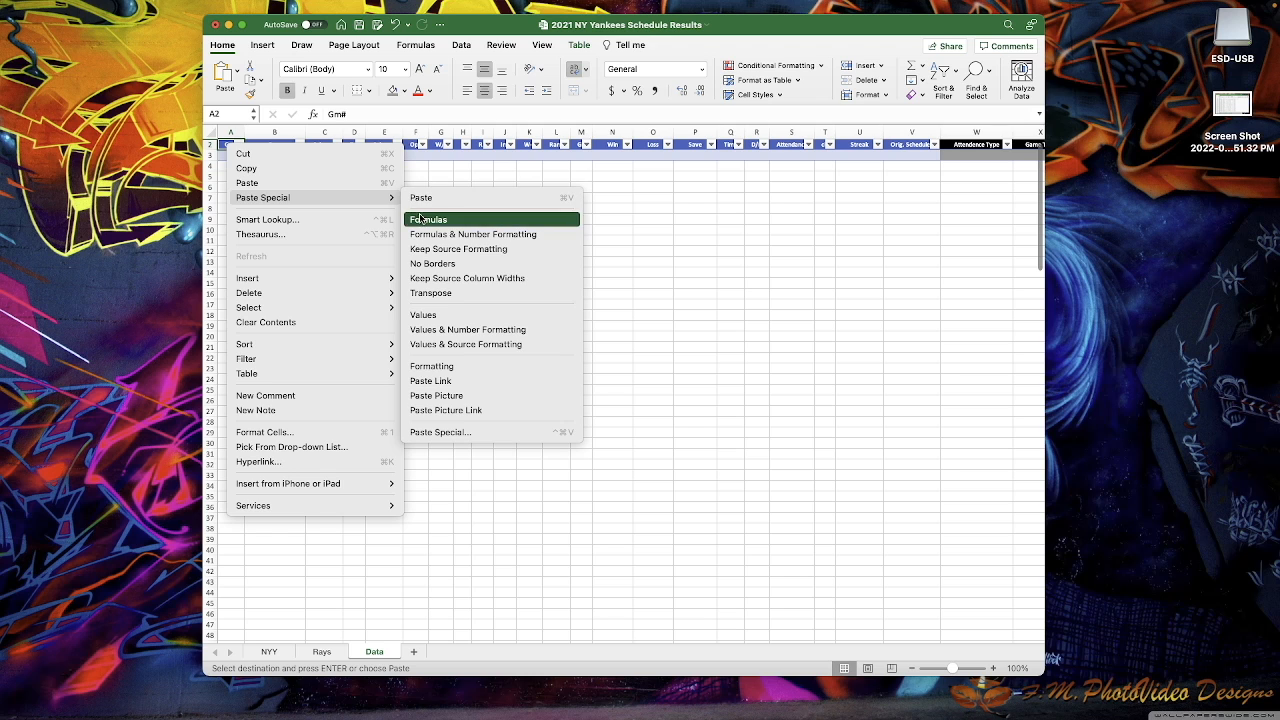
pyautogui.click(421, 248)
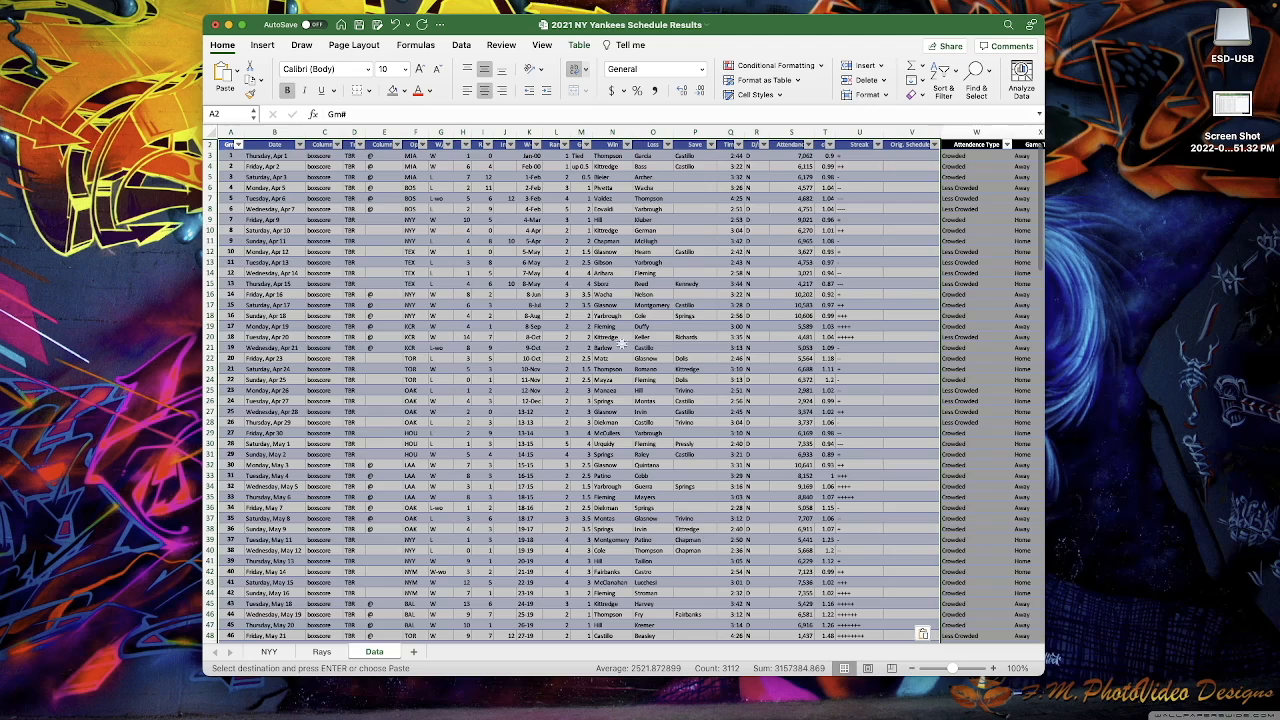
# - Check the recalculated Attendence Type and Game Type results in W3:X17
pyautogui.hscroll(5, 667, 354)
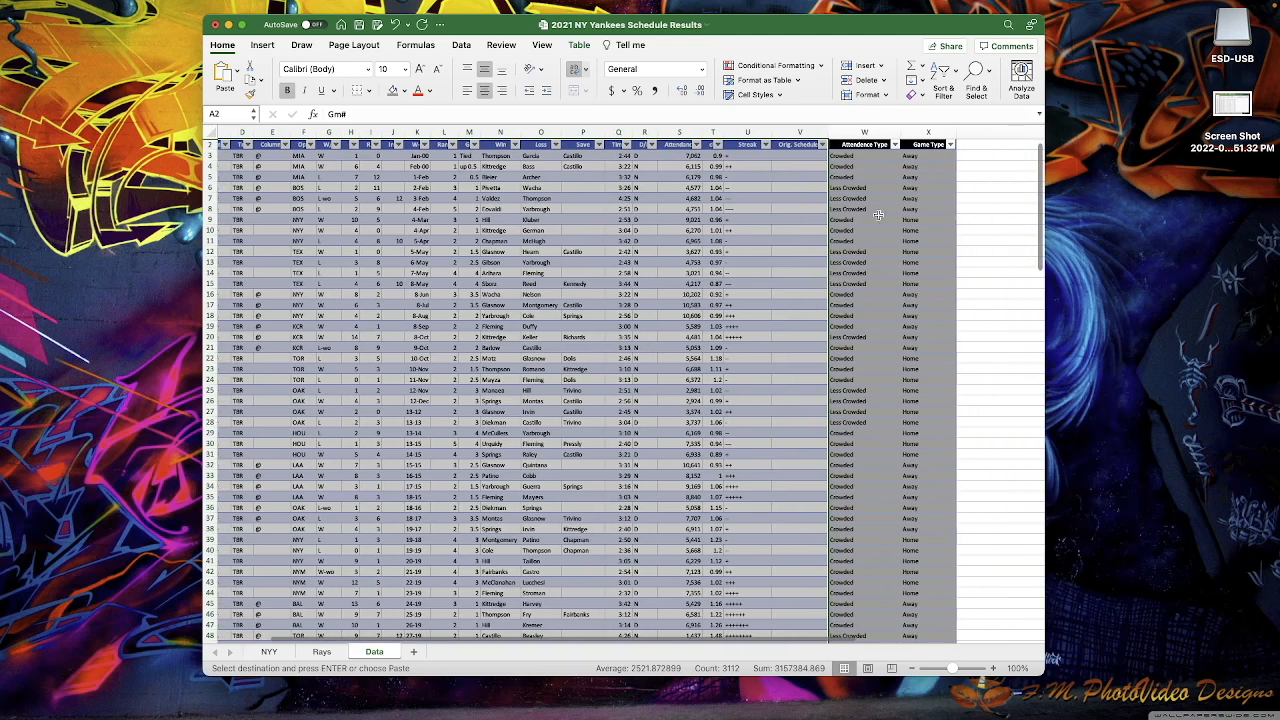
pyautogui.click(857, 157)
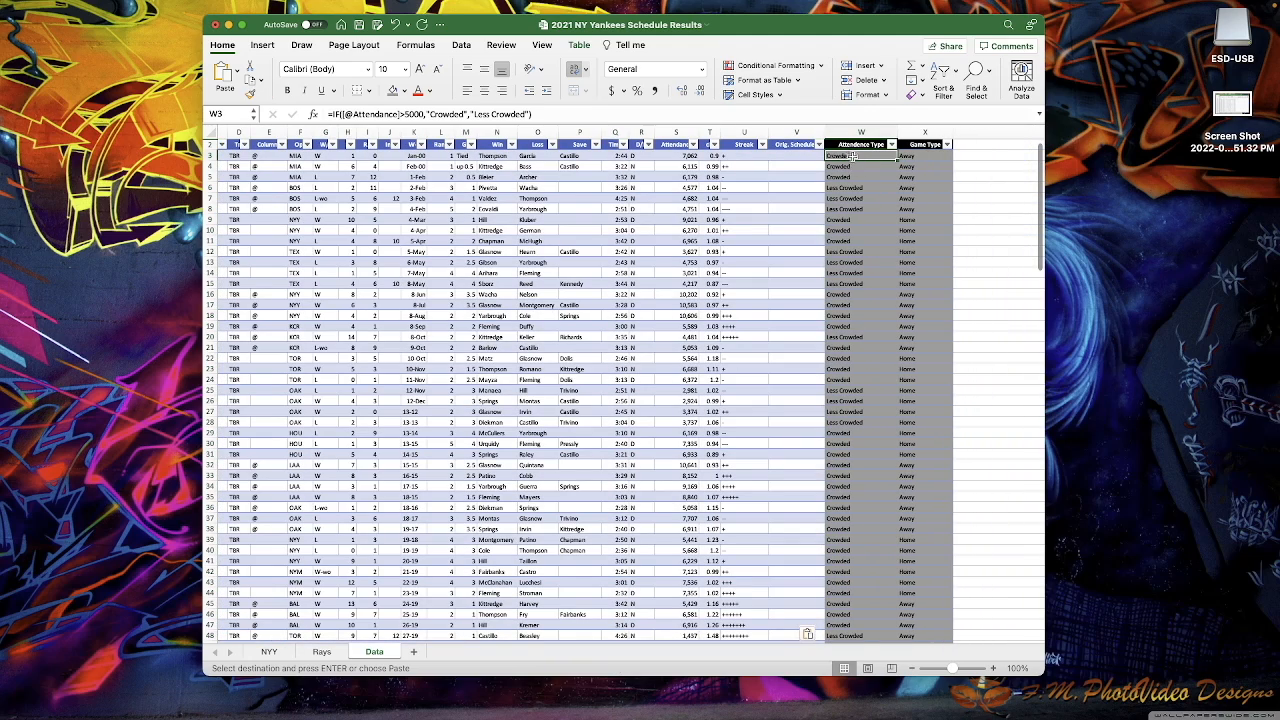
pyautogui.moveTo(849, 157); pyautogui.dragTo(920, 305)
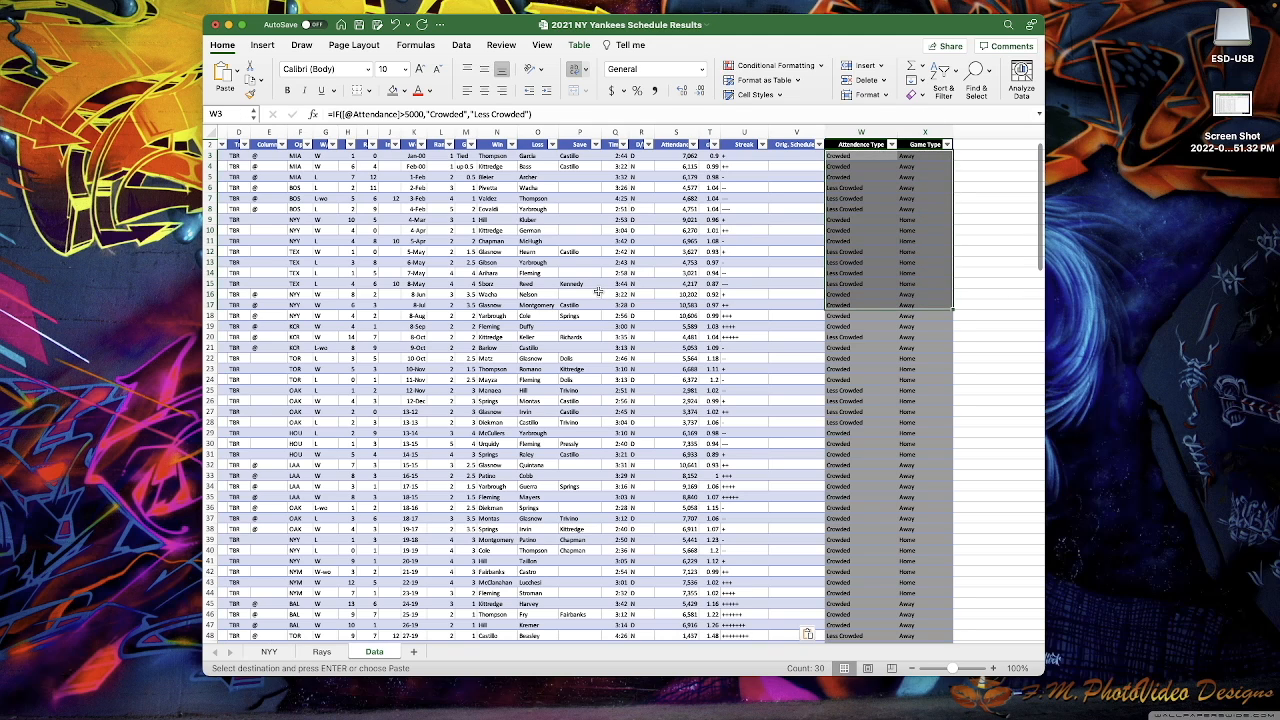
pyautogui.click(568, 305)
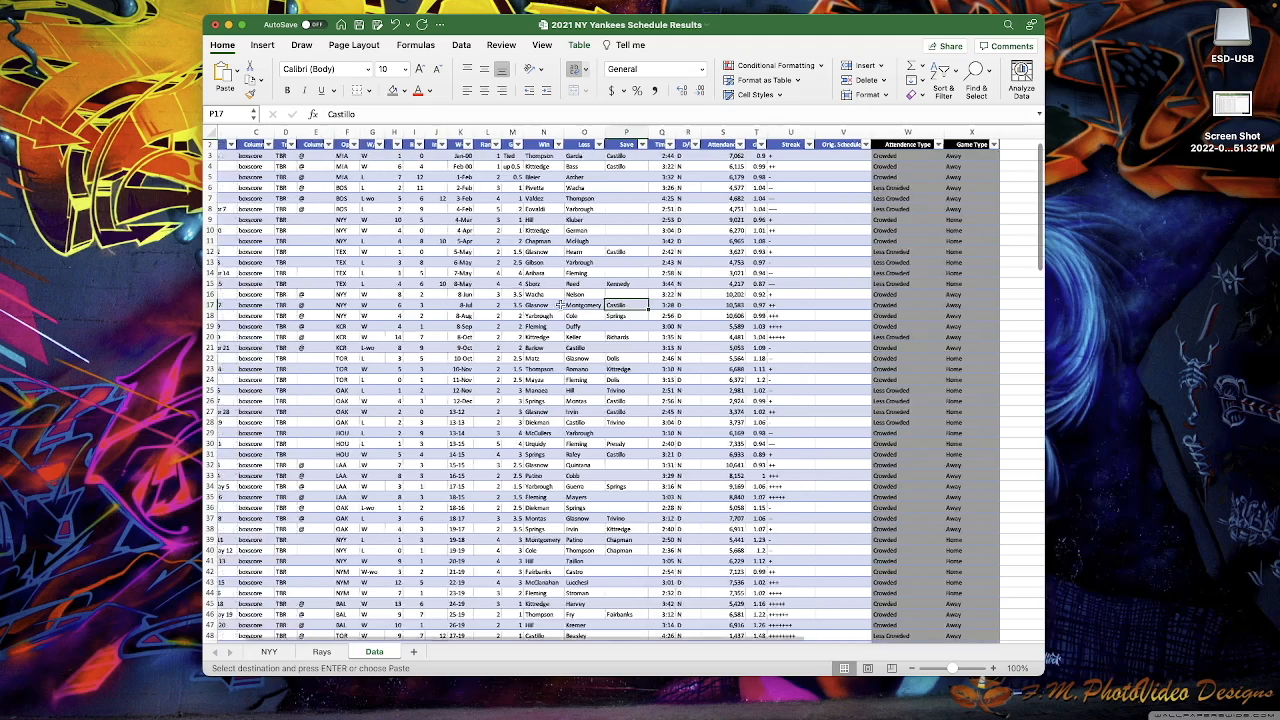
pyautogui.hscroll(-4, 560, 305)
pyautogui.click(351, 156)
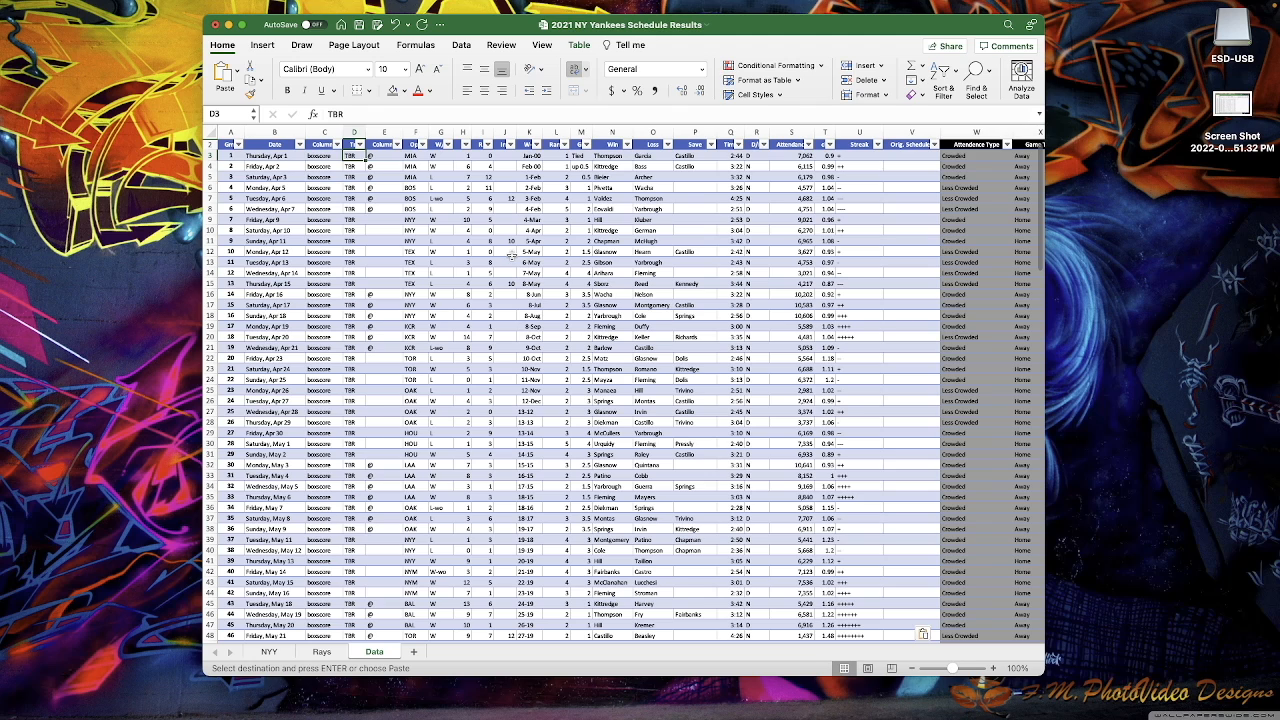
pyautogui.click(510, 253)
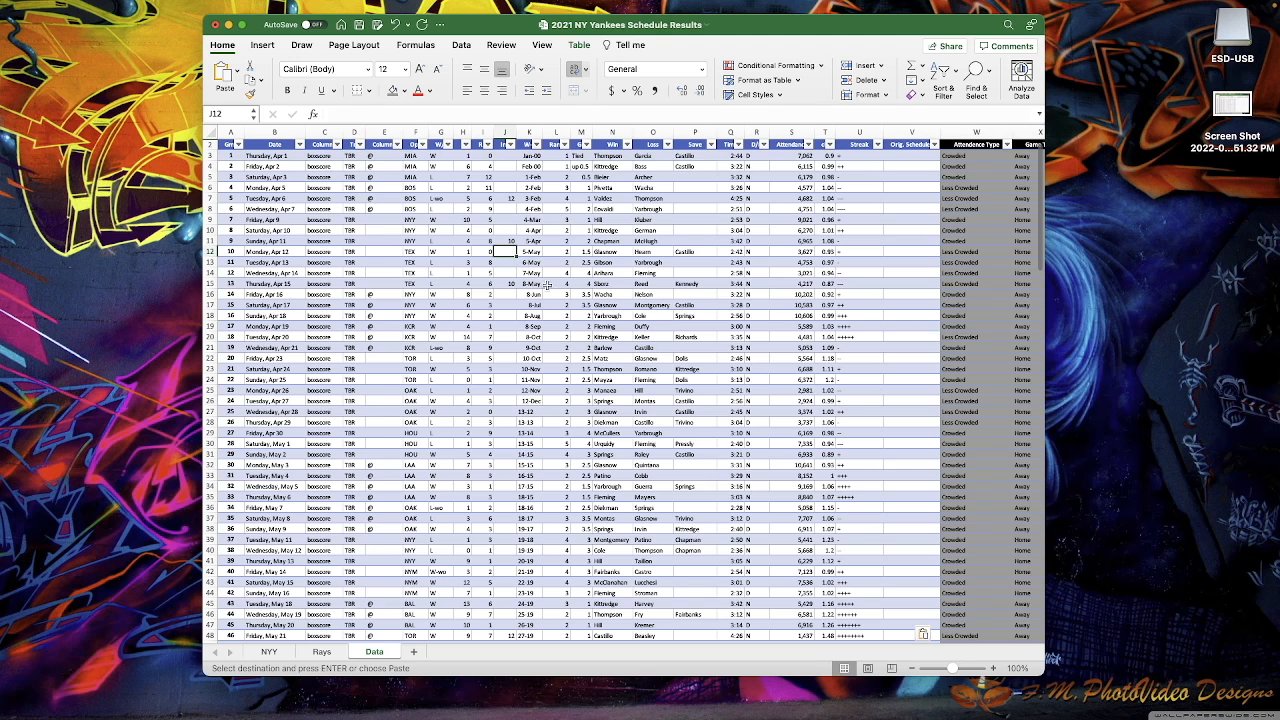
pyautogui.click(390, 443)
pyautogui.click(262, 45)
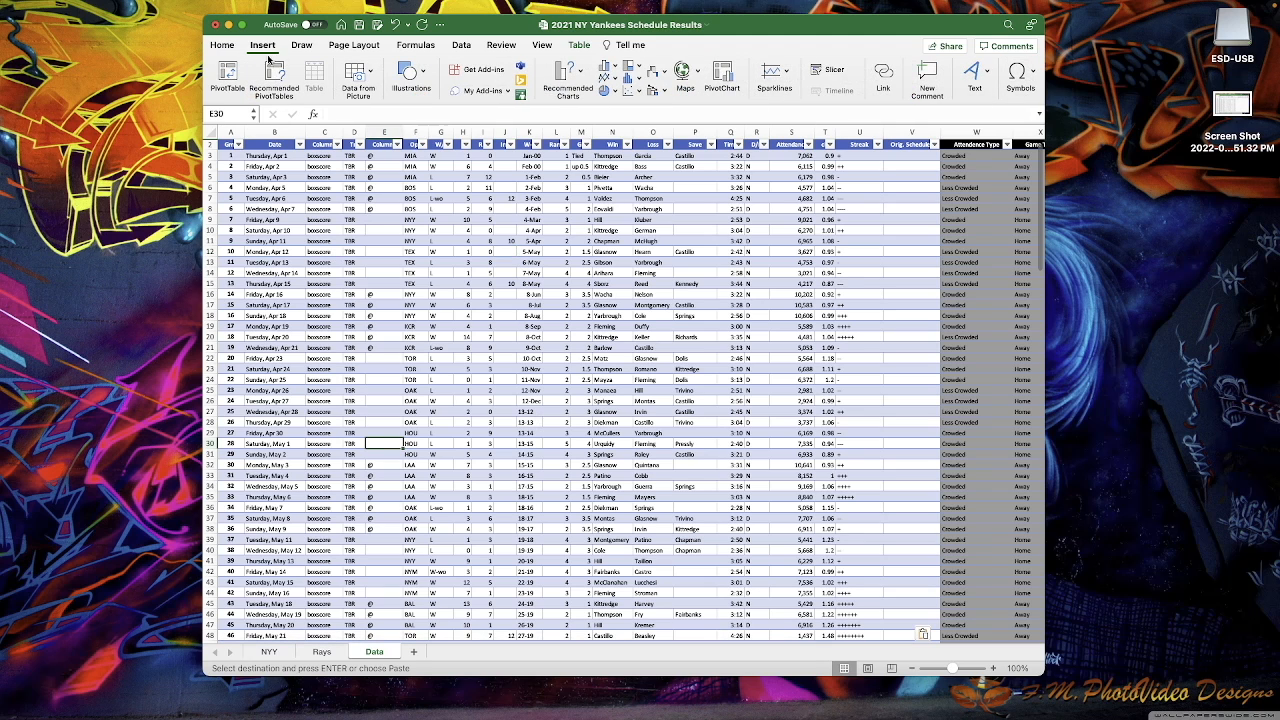
# - Create a PivotTable from the table on a new sheet
pyautogui.click(228, 78)
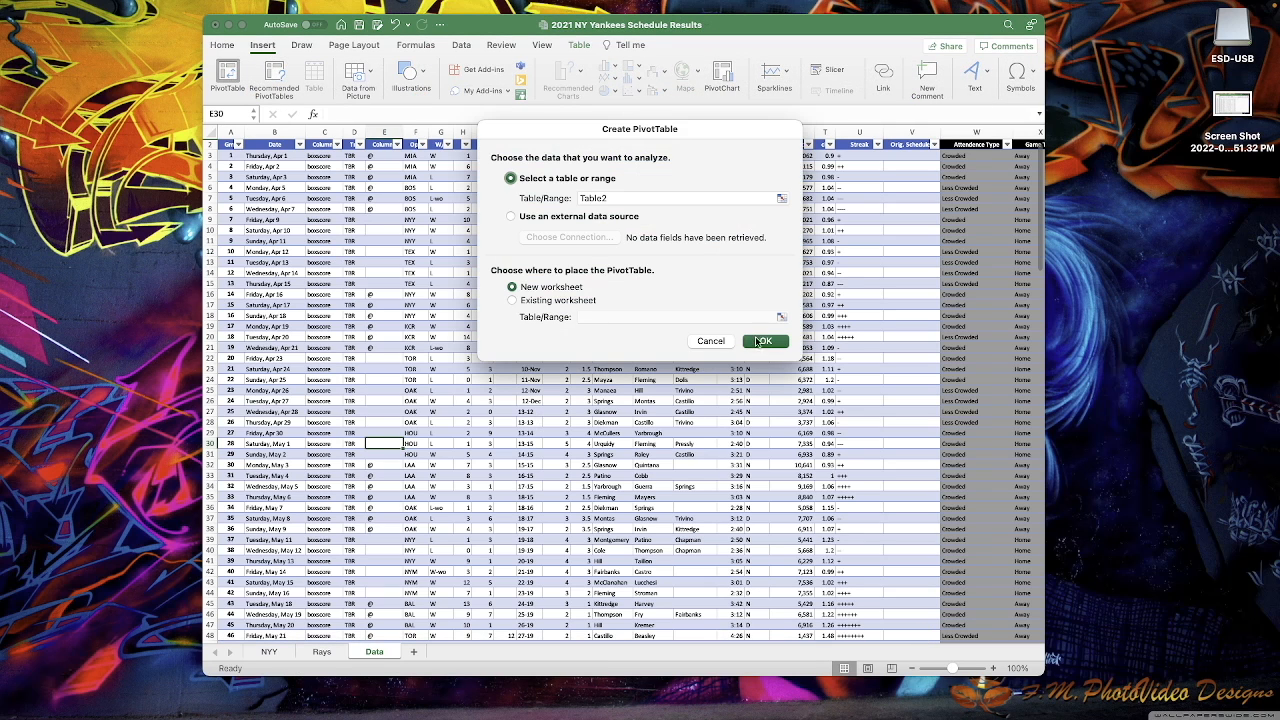
pyautogui.click(766, 341)
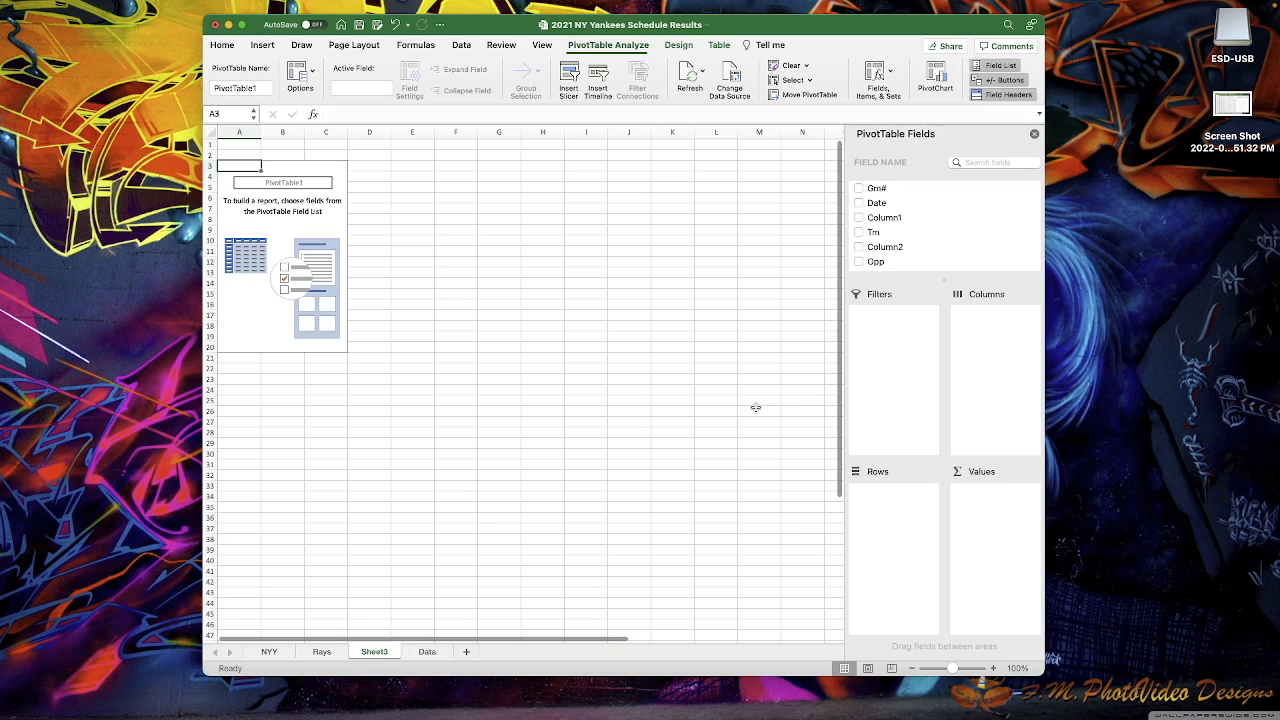
pyautogui.click(877, 204)
pyautogui.scroll(-5, 908, 226)
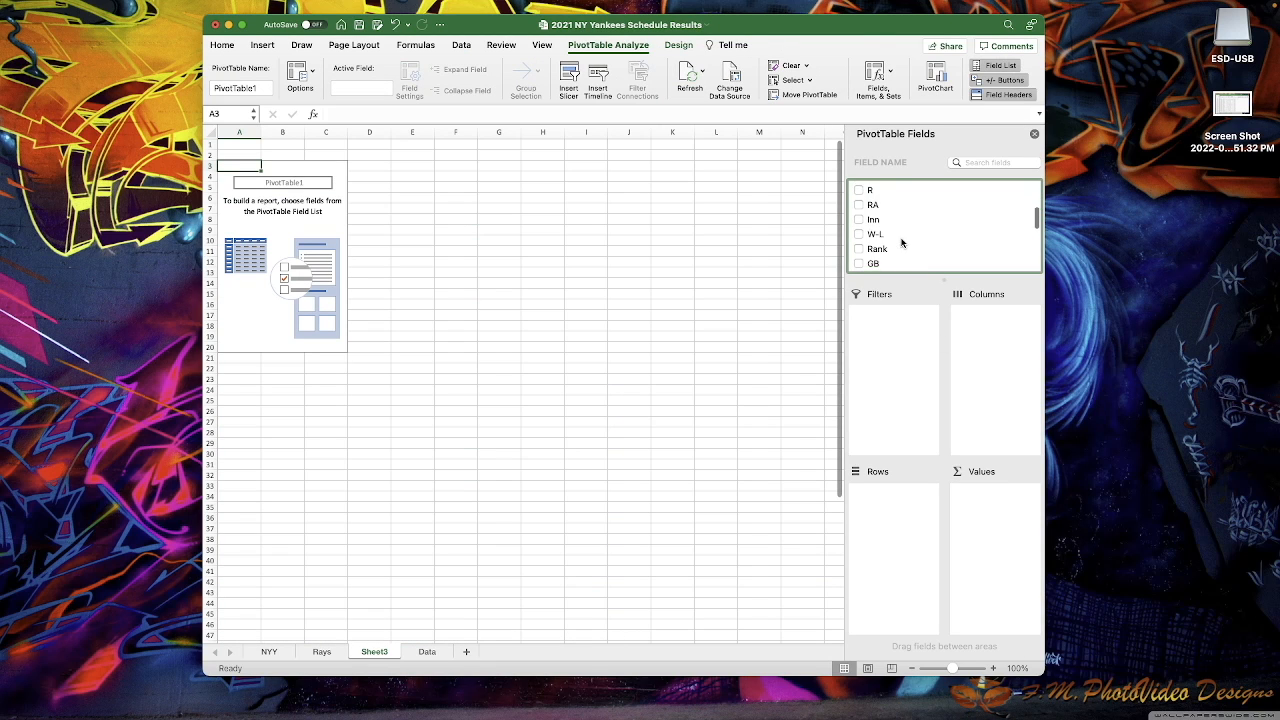
pyautogui.scroll(-3, 900, 245)
# - Sum R by Game Type in the PivotTable and widen columns A and B
pyautogui.moveTo(888, 263); pyautogui.dragTo(882, 568)
pyautogui.scroll(2, 920, 248)
pyautogui.scroll(5, 921, 251)
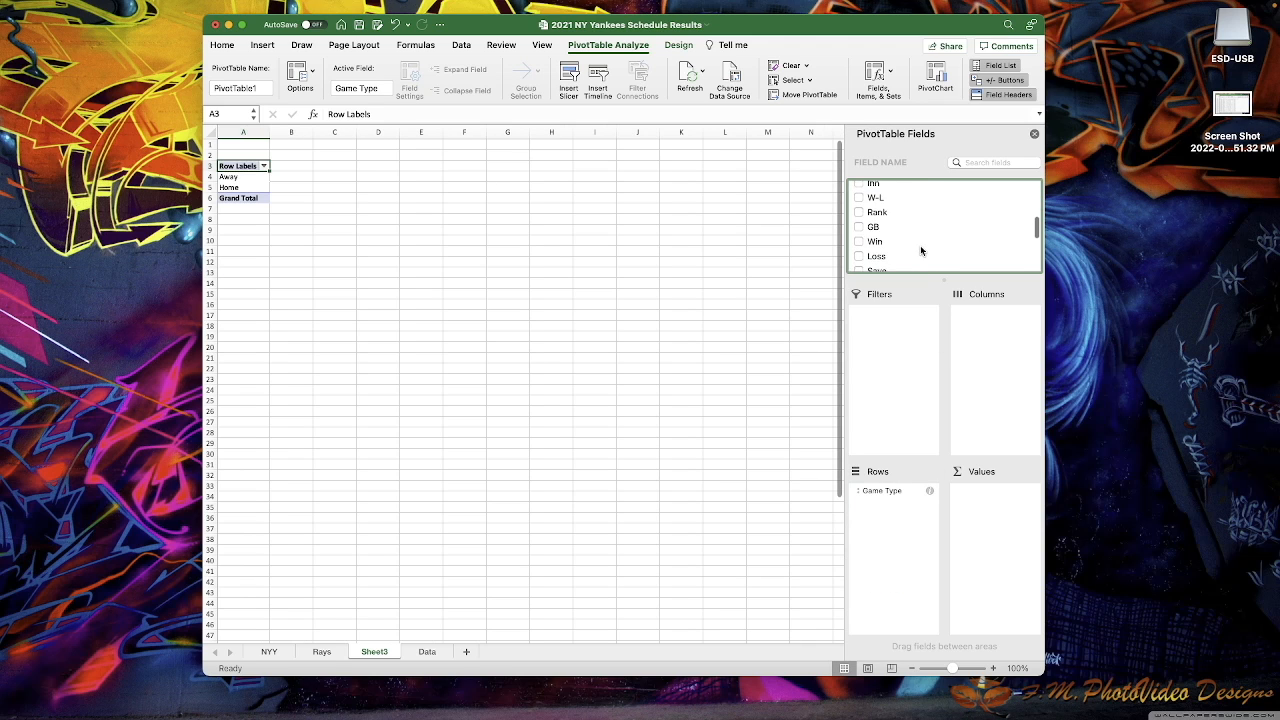
pyautogui.moveTo(871, 212); pyautogui.dragTo(976, 510)
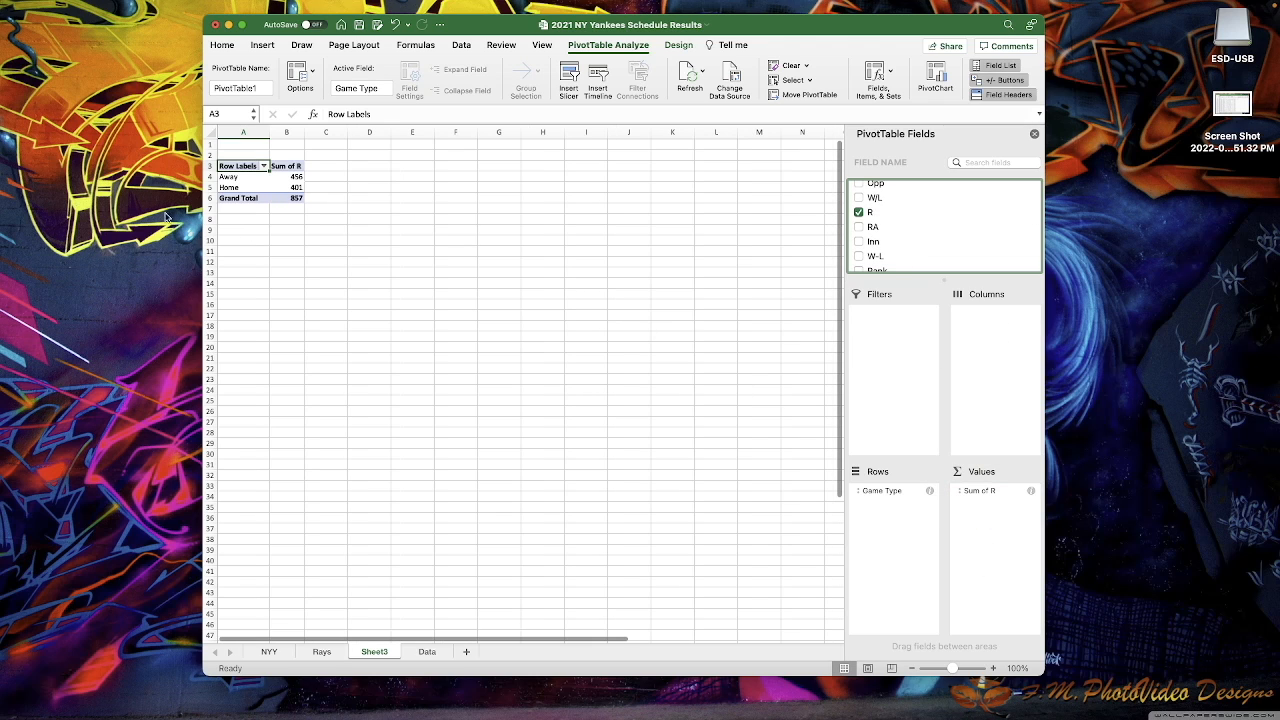
pyautogui.moveTo(304, 131)
pyautogui.mouseDown()
pyautogui.moveTo(340, 131)
pyautogui.moveTo(306, 131)
pyautogui.mouseUp()
pyautogui.click(288, 231)
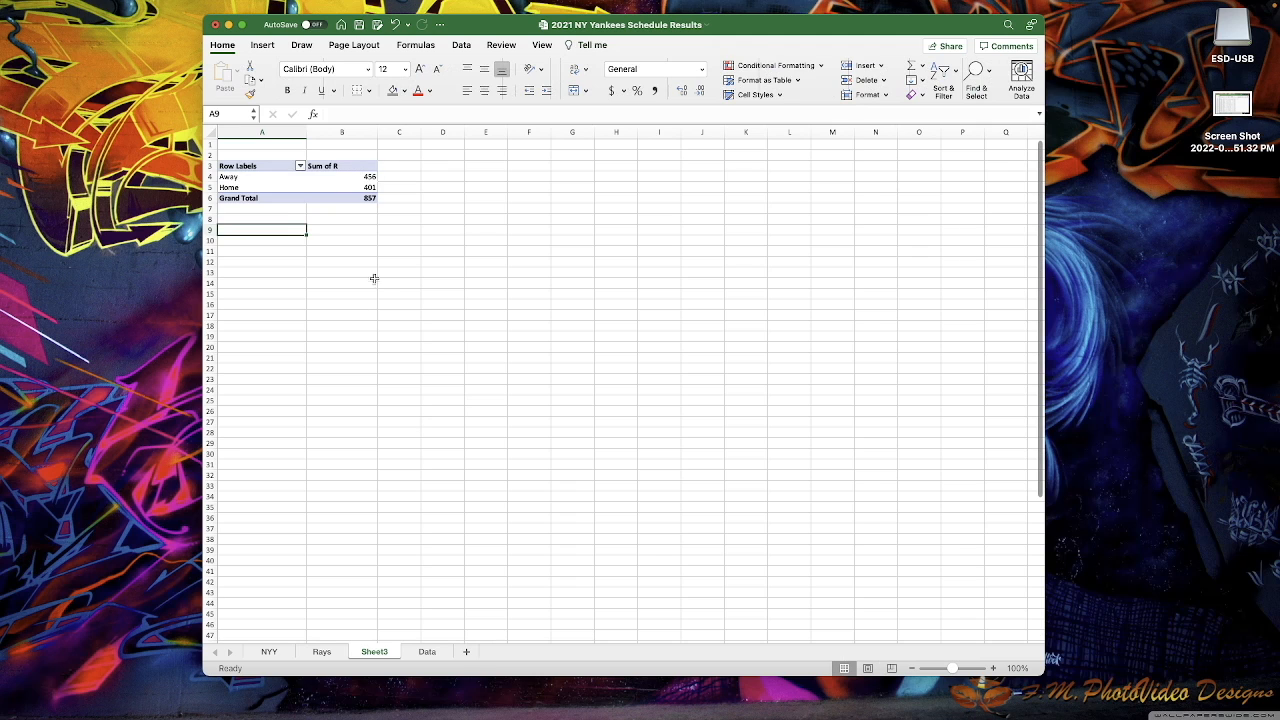
# - Delete all rows from the table on the Data sheet
pyautogui.click(427, 652)
pyautogui.click(384, 317)
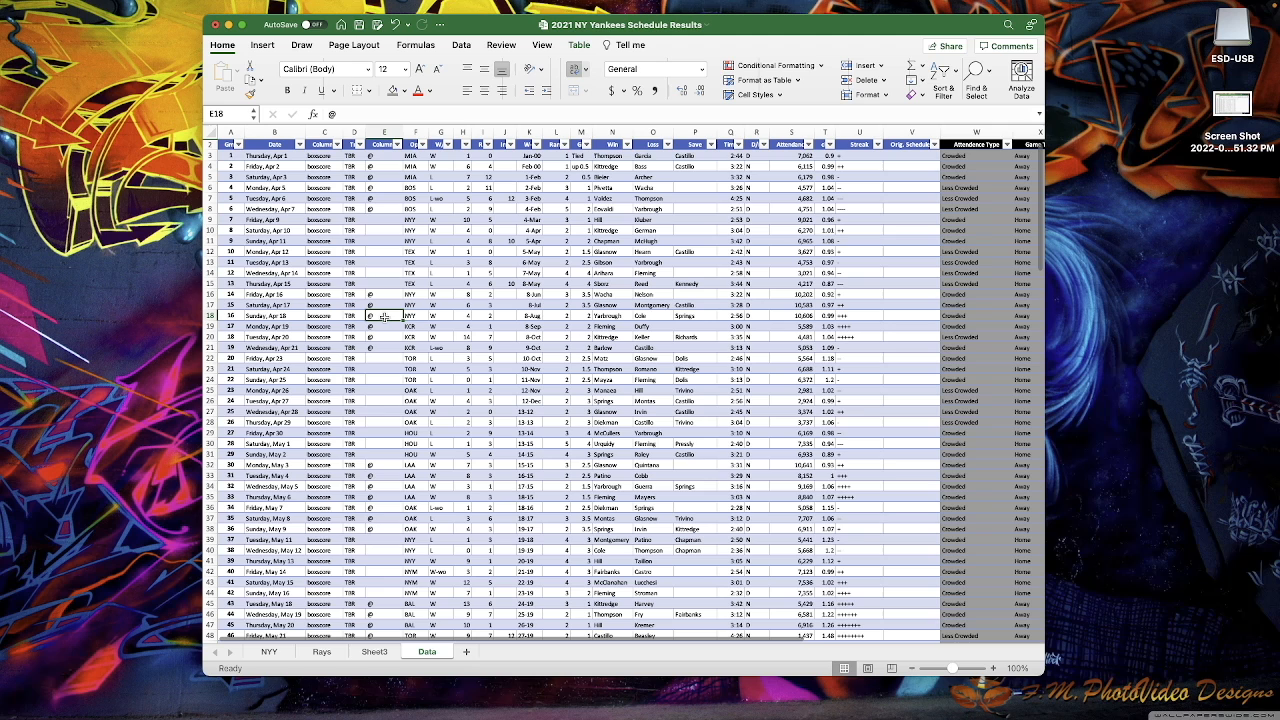
pyautogui.press('super+a')
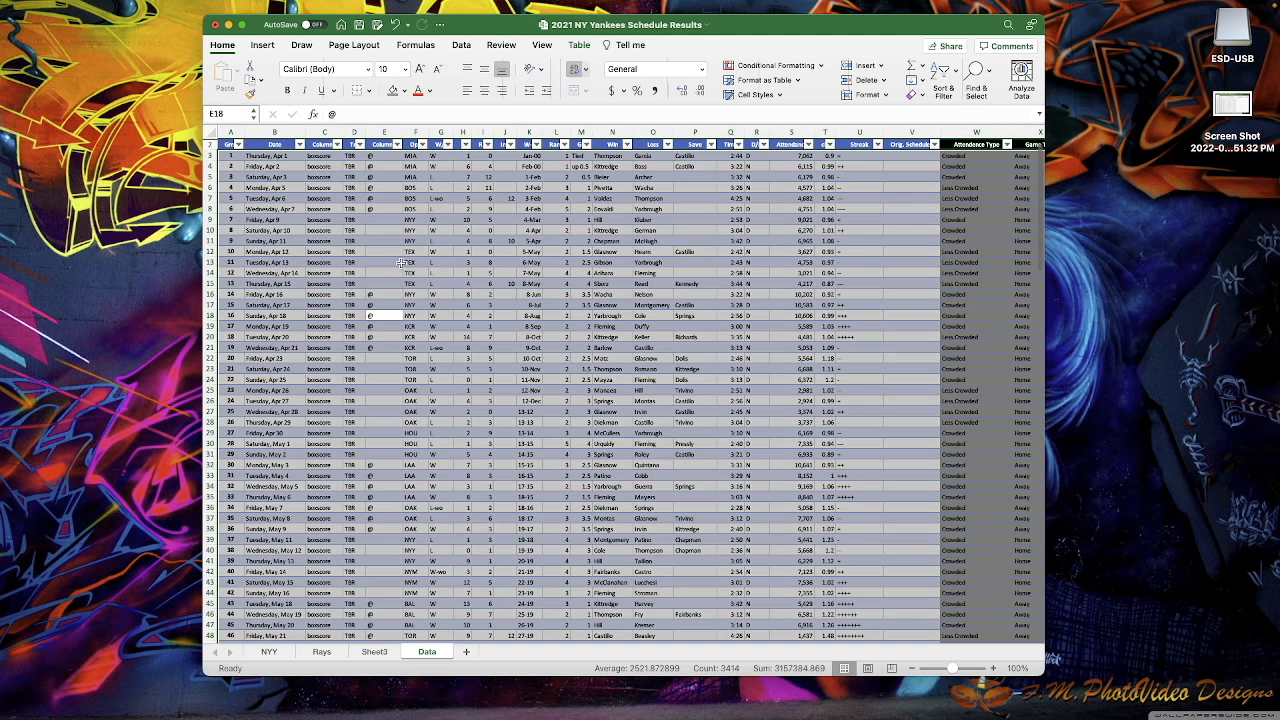
pyautogui.rightClick(403, 264)
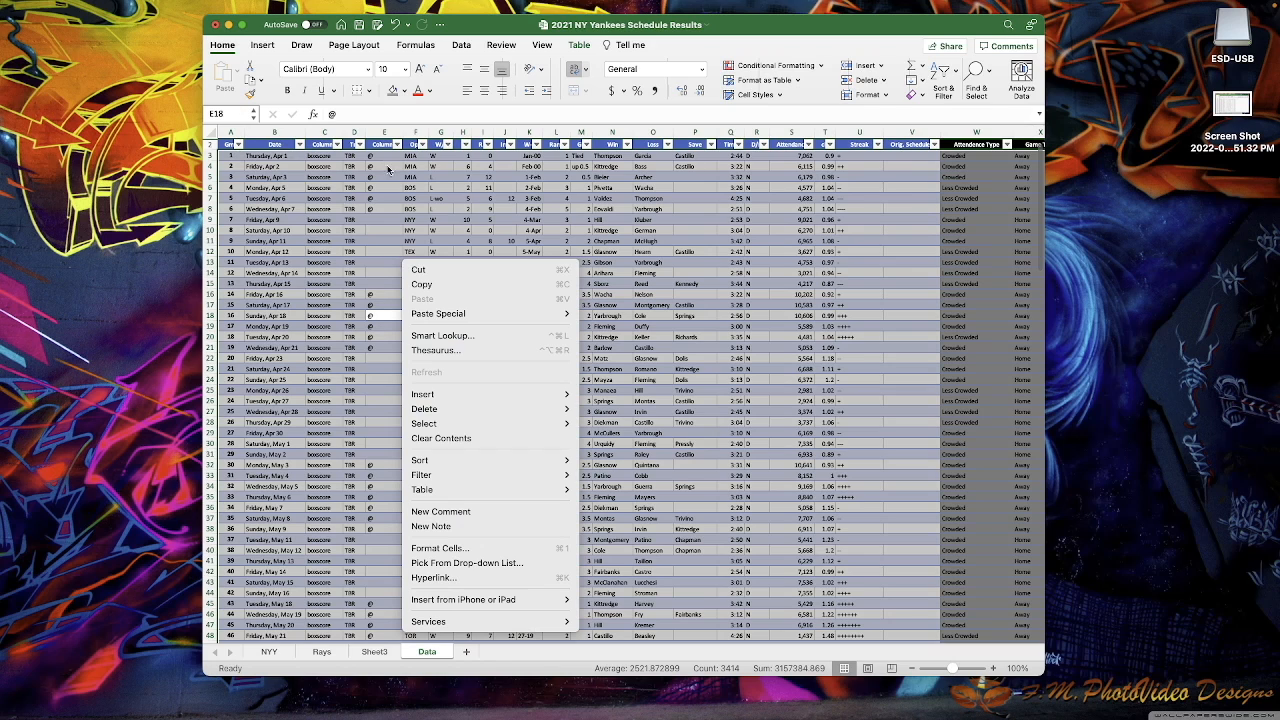
pyautogui.moveTo(472, 408)
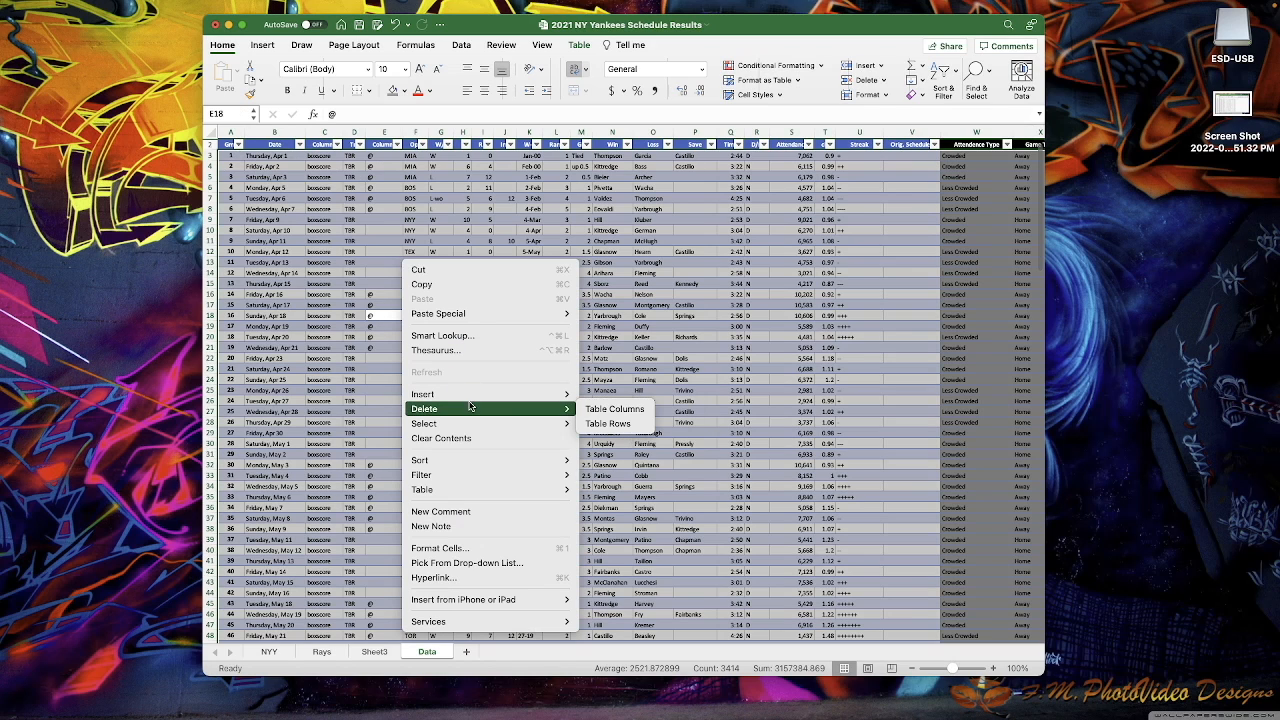
pyautogui.click(614, 424)
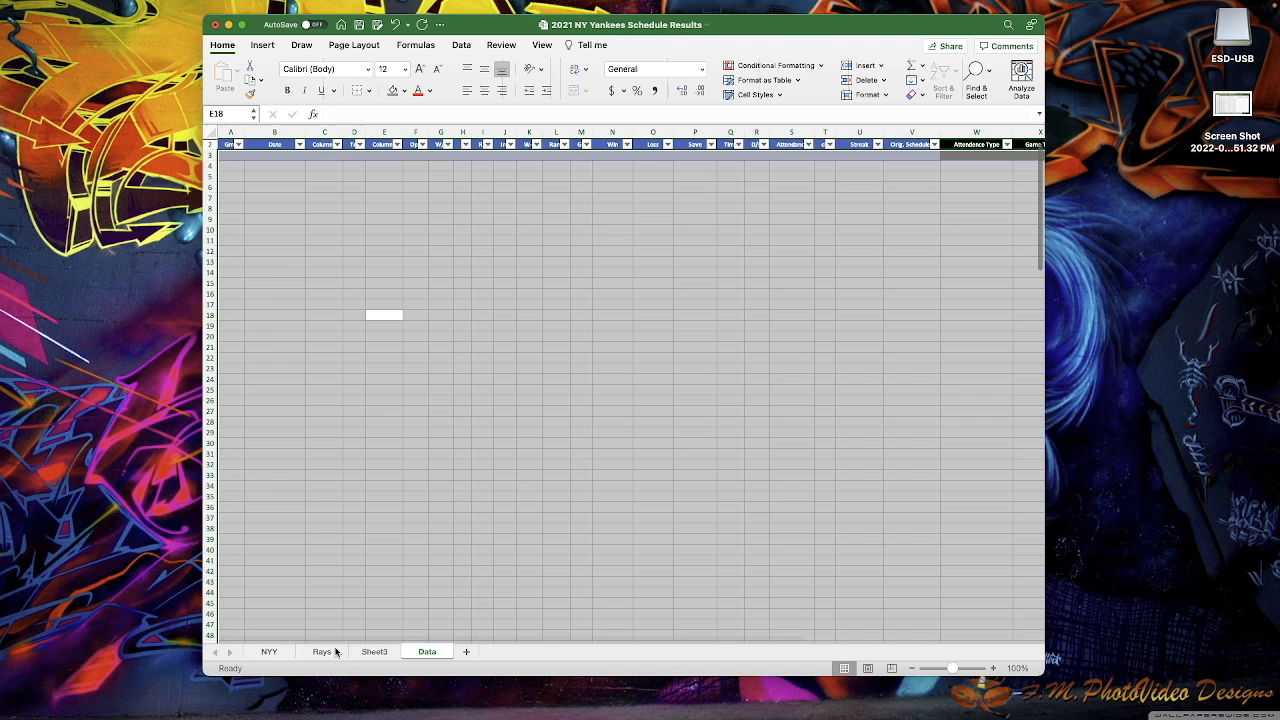
# - Copy the whole NYY schedule and paste it into Data at A2, keeping source formatting
pyautogui.click(266, 652)
pyautogui.click(417, 305)
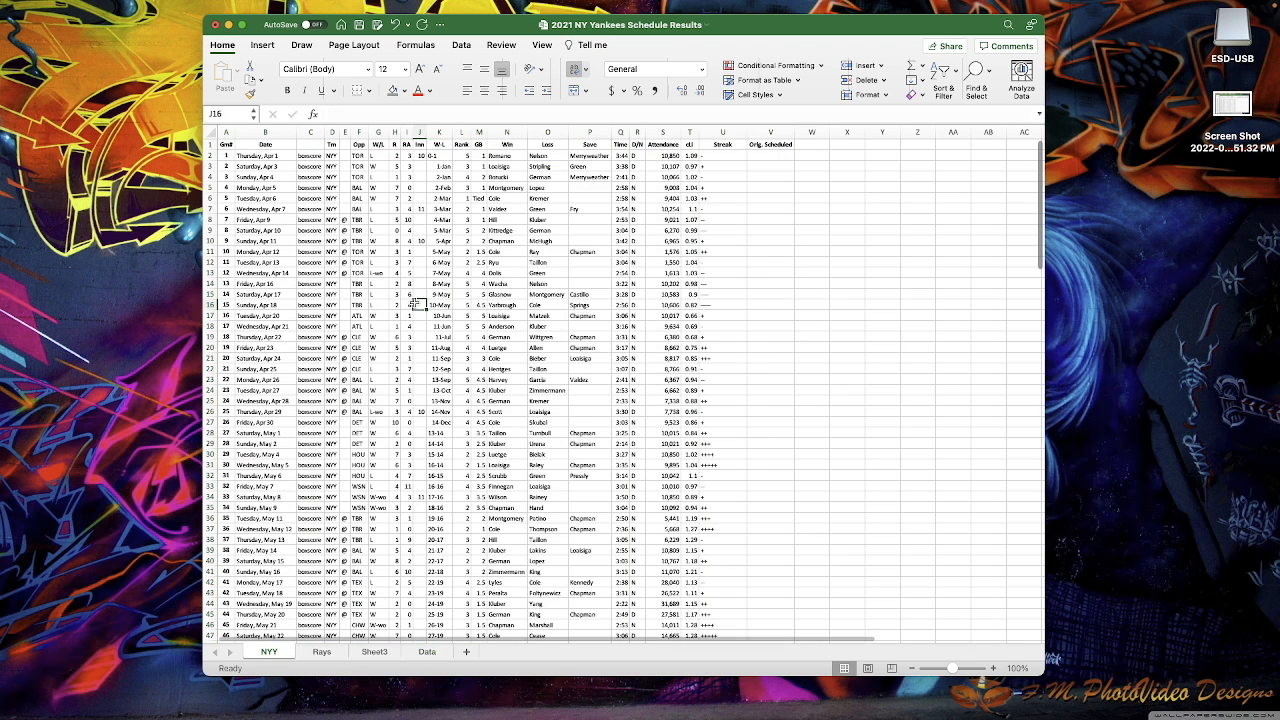
pyautogui.press('super+a')
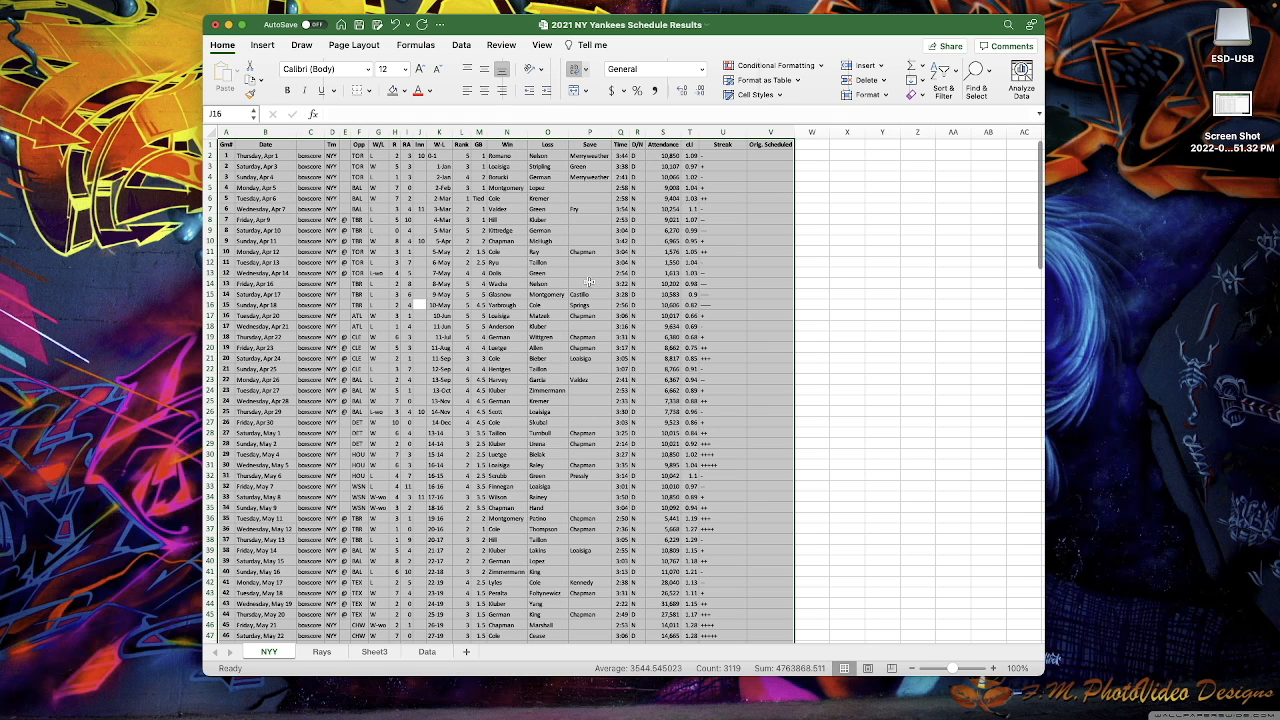
pyautogui.press('super+c')
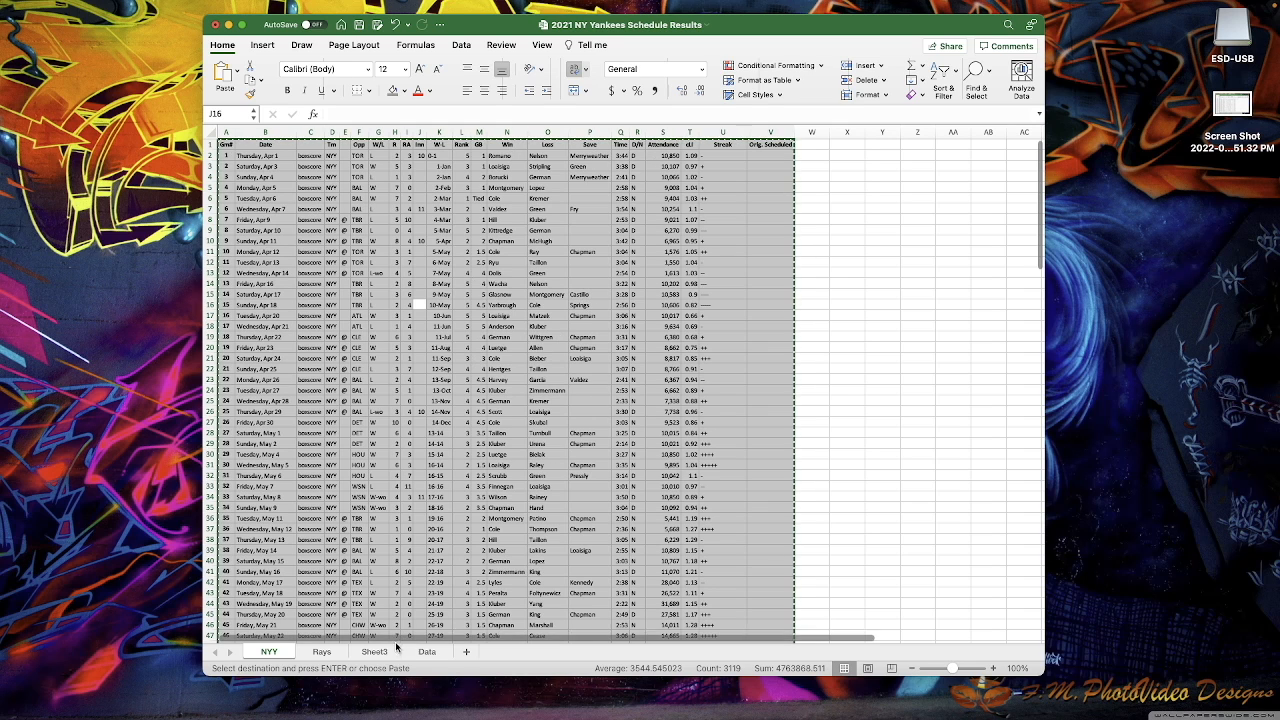
pyautogui.click(426, 652)
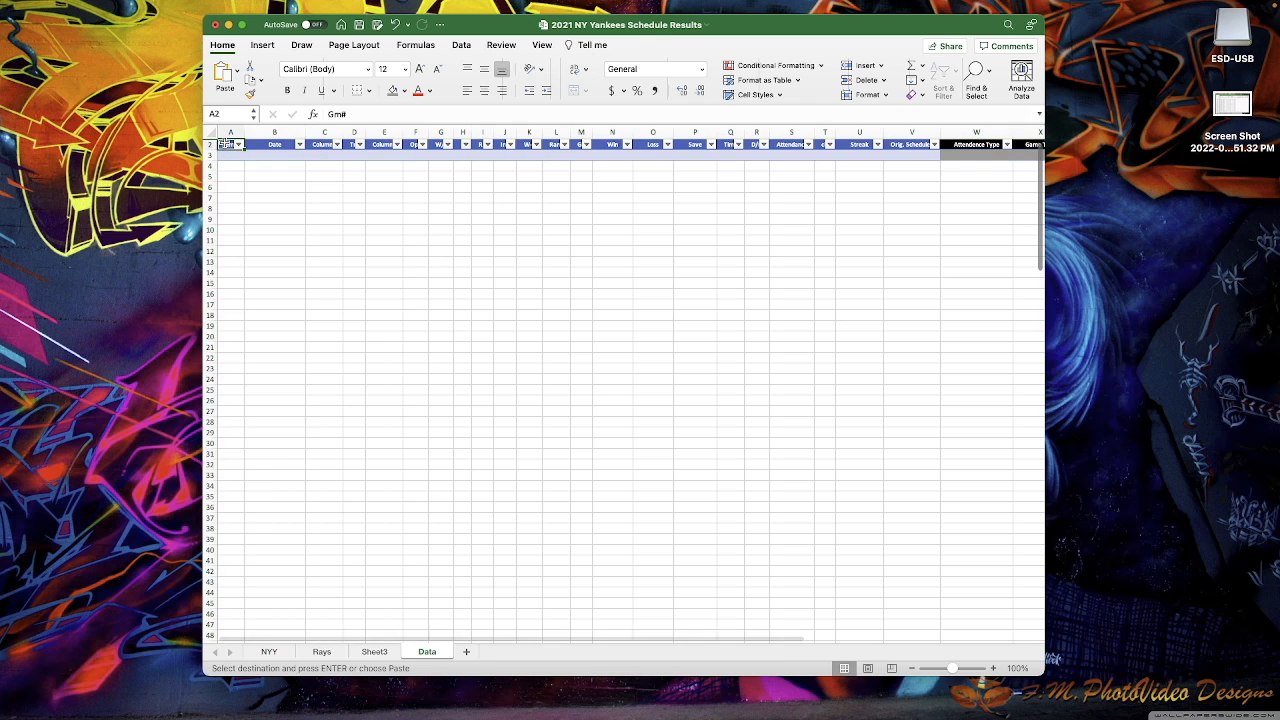
pyautogui.rightClick(230, 144)
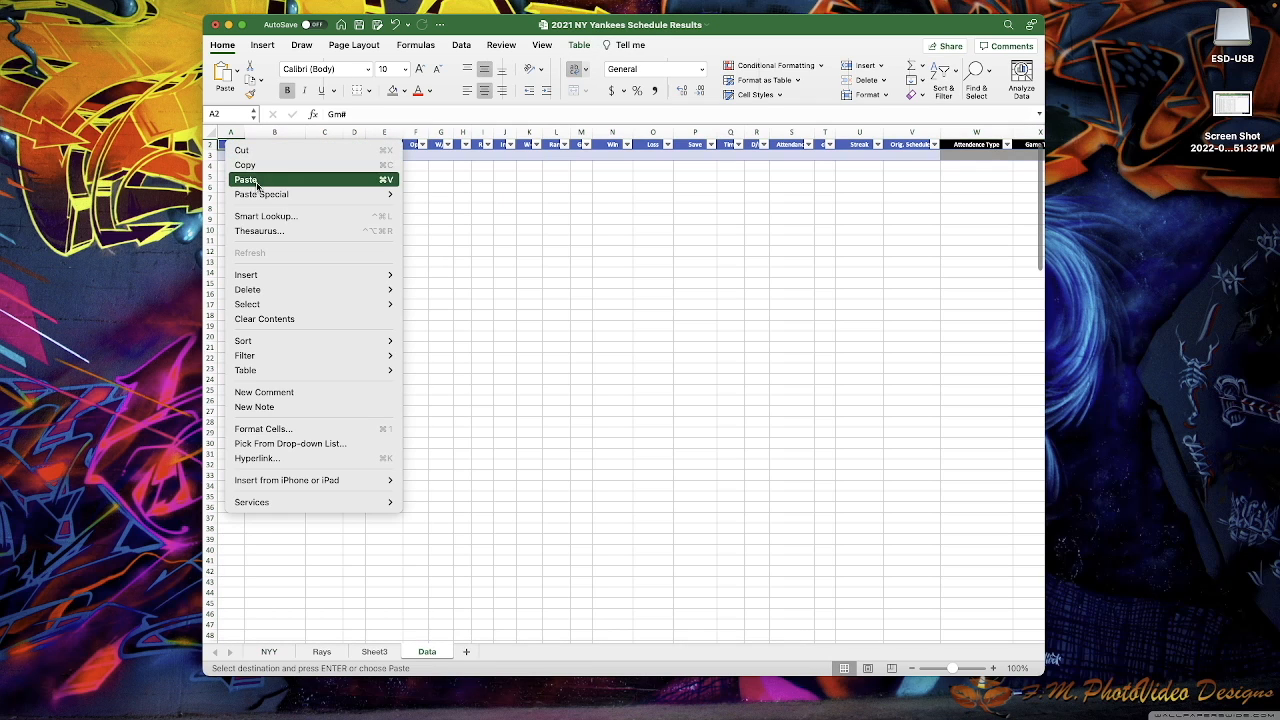
pyautogui.moveTo(280, 194)
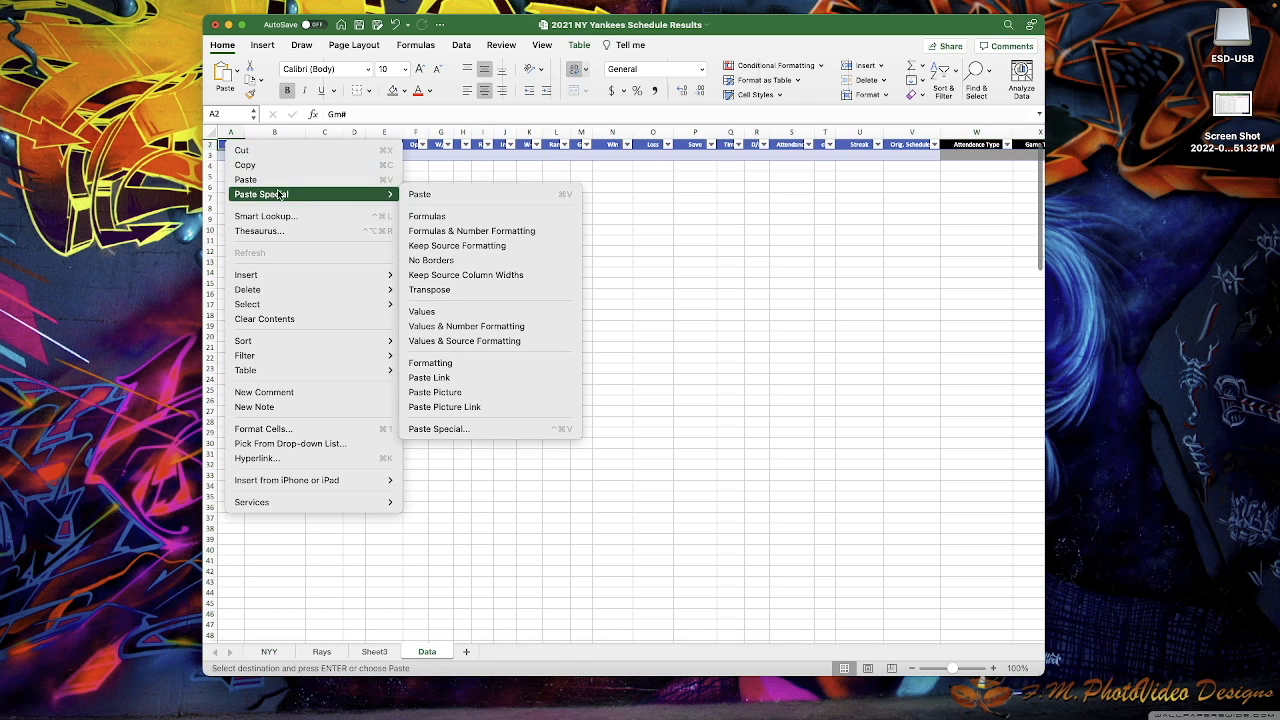
pyautogui.click(440, 246)
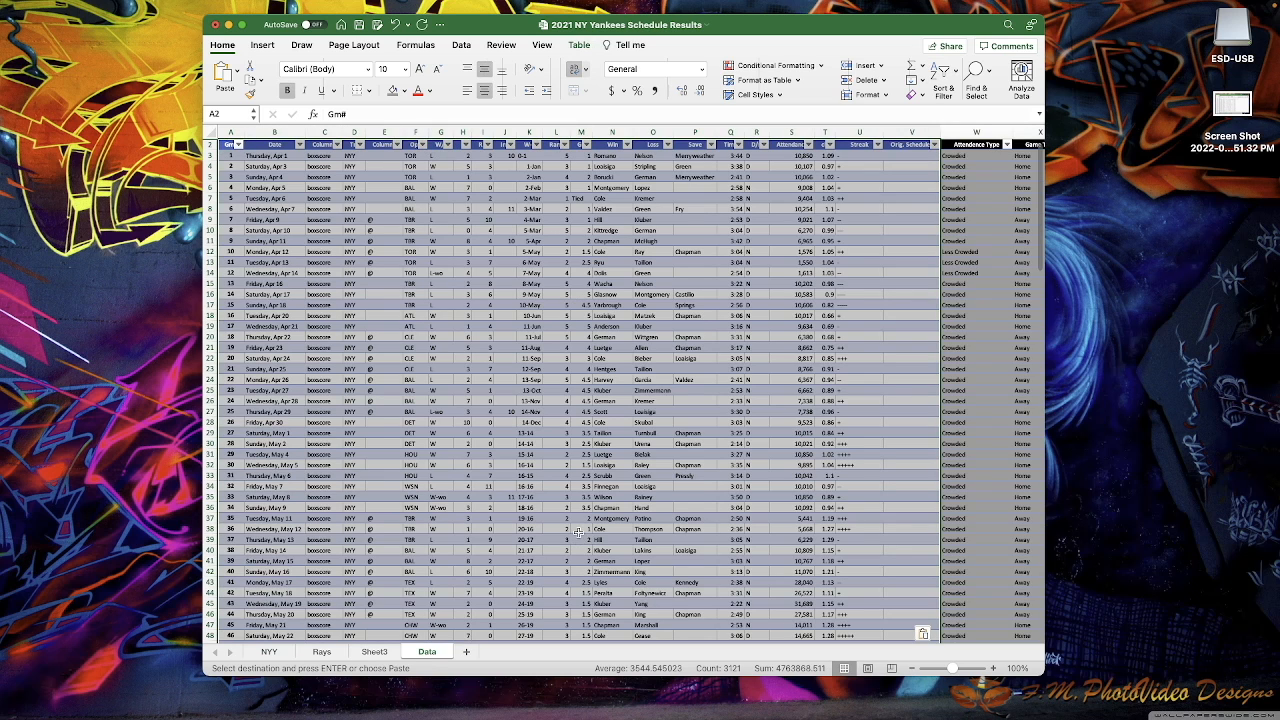
pyautogui.click(374, 651)
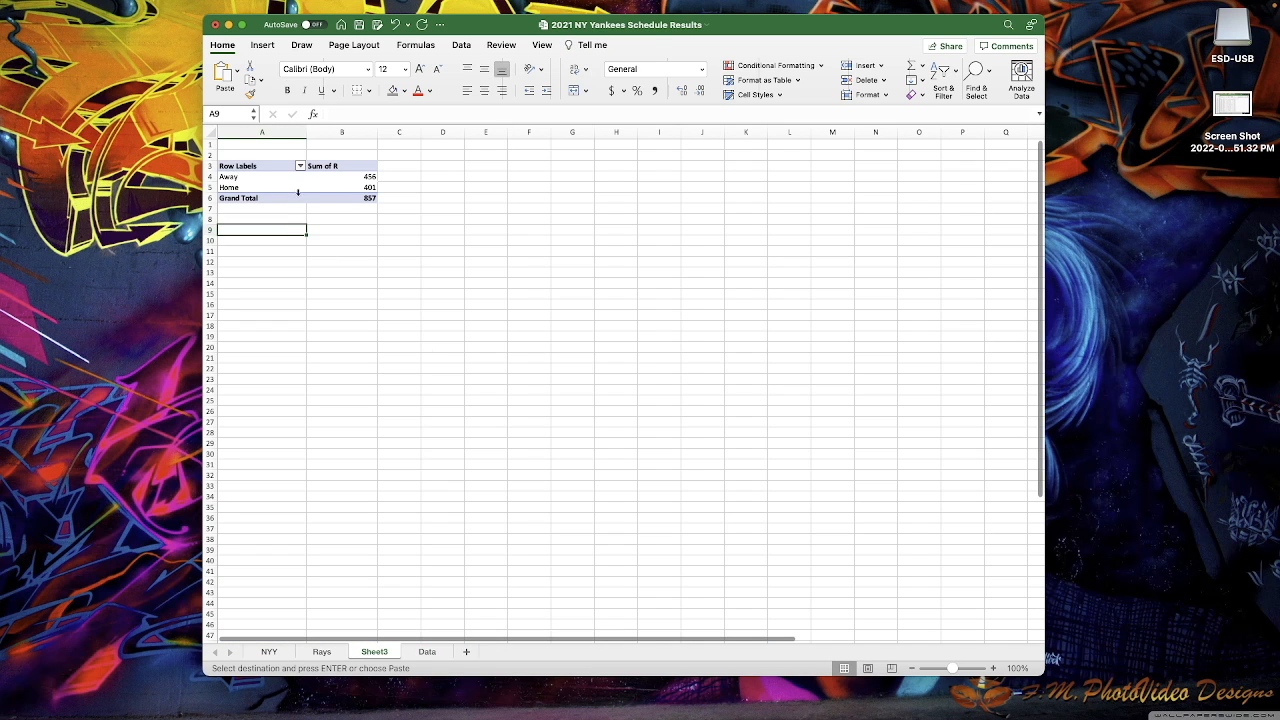
# - Refresh the PivotTable to Away 358, Home 353, total 711, and widen column B
pyautogui.rightClick(296, 188)
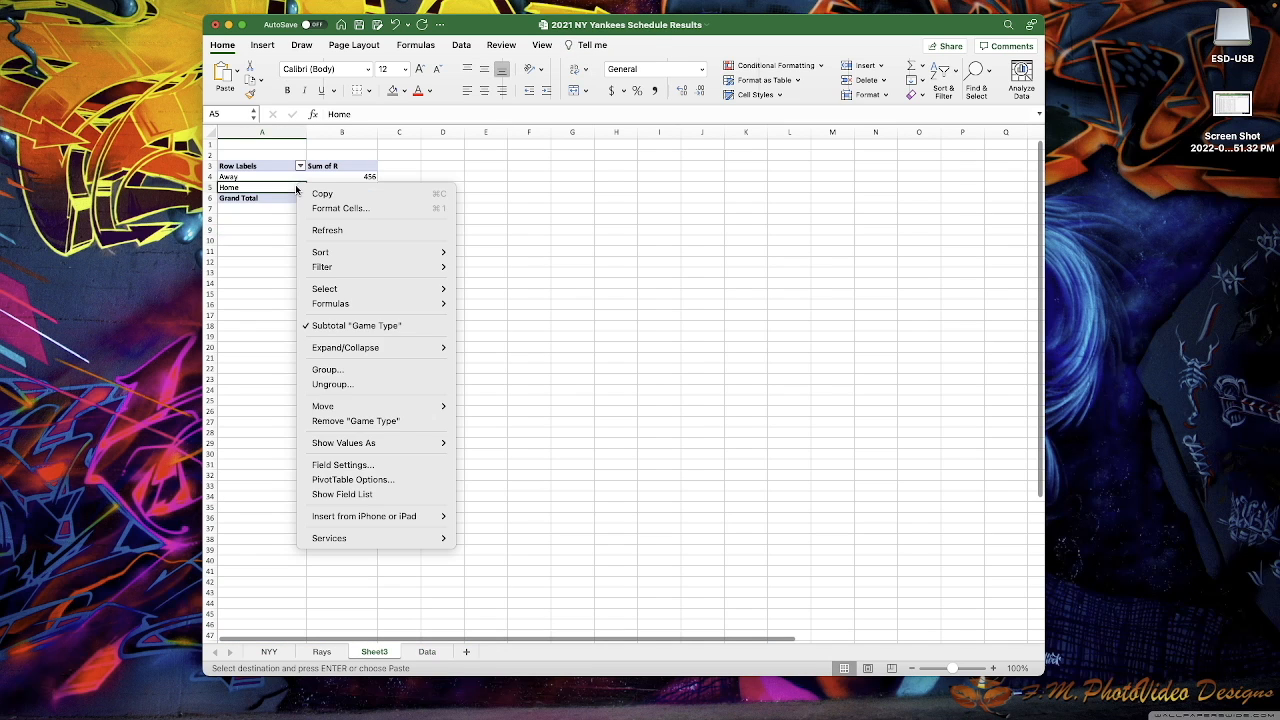
pyautogui.click(328, 230)
pyautogui.moveTo(305, 132); pyautogui.dragTo(345, 132)
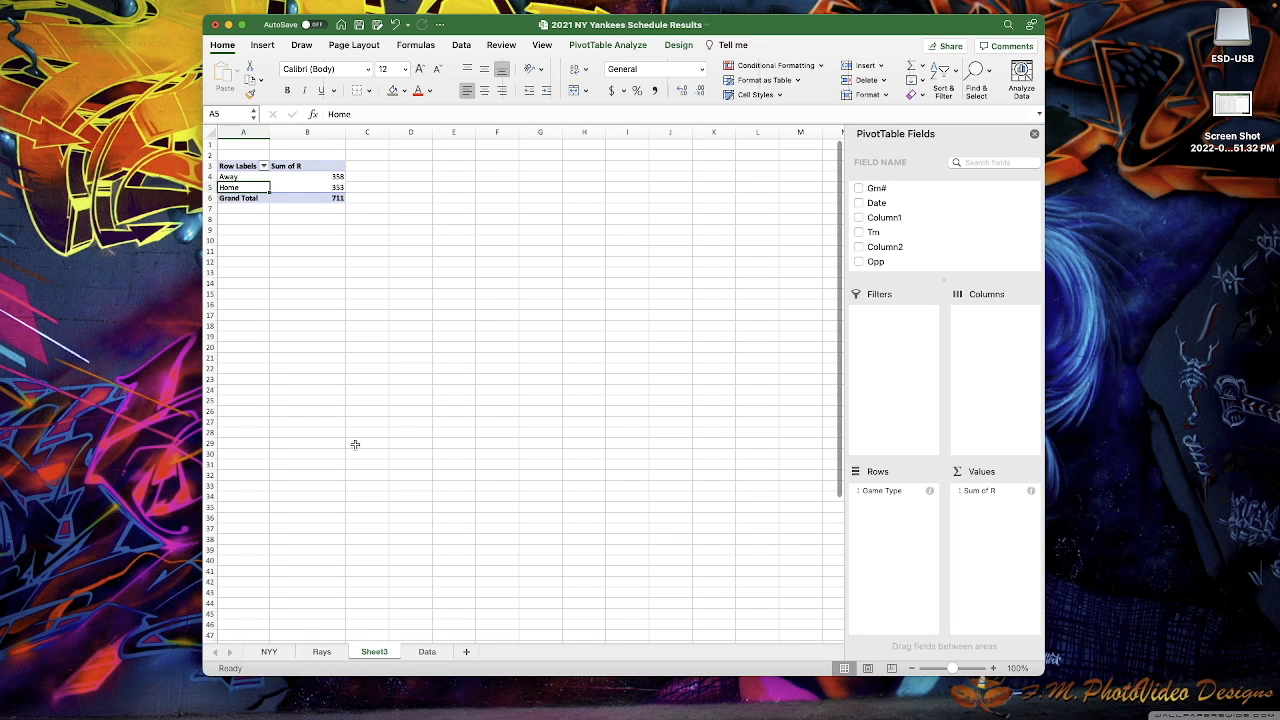
pyautogui.click(427, 651)
pyautogui.hscroll(3, 588, 316)
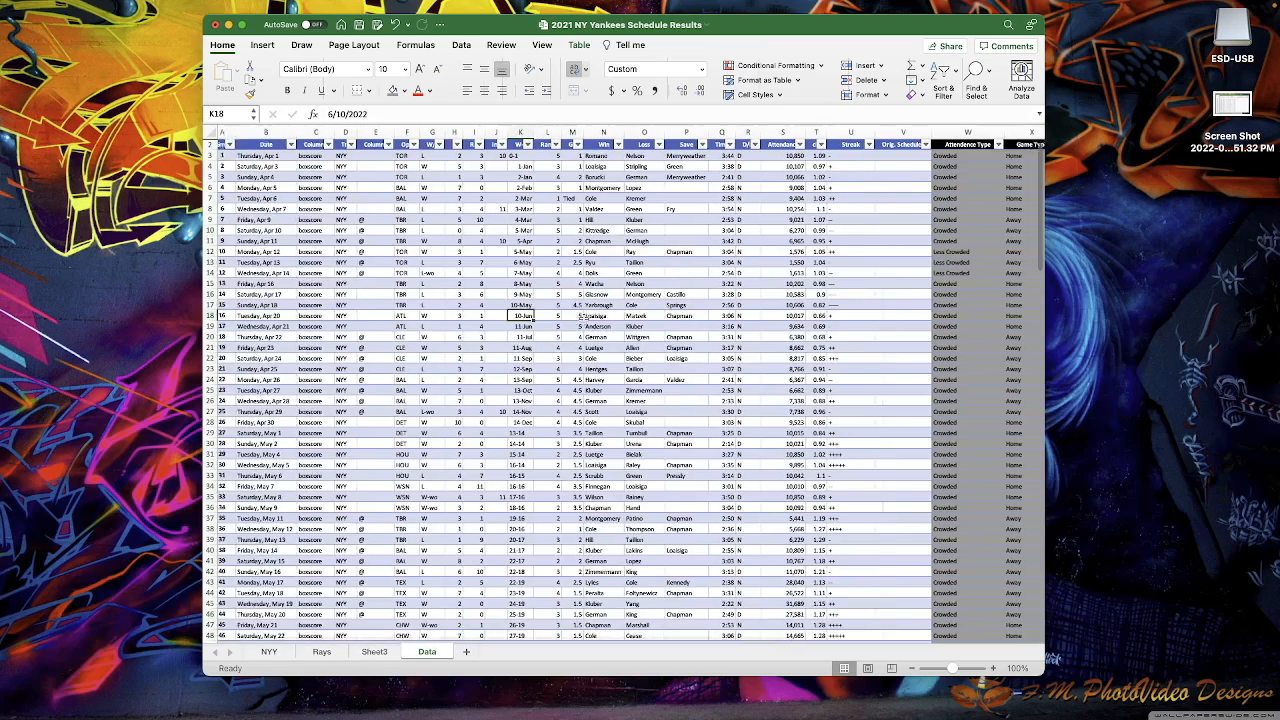
pyautogui.hscroll(-3, 592, 319)
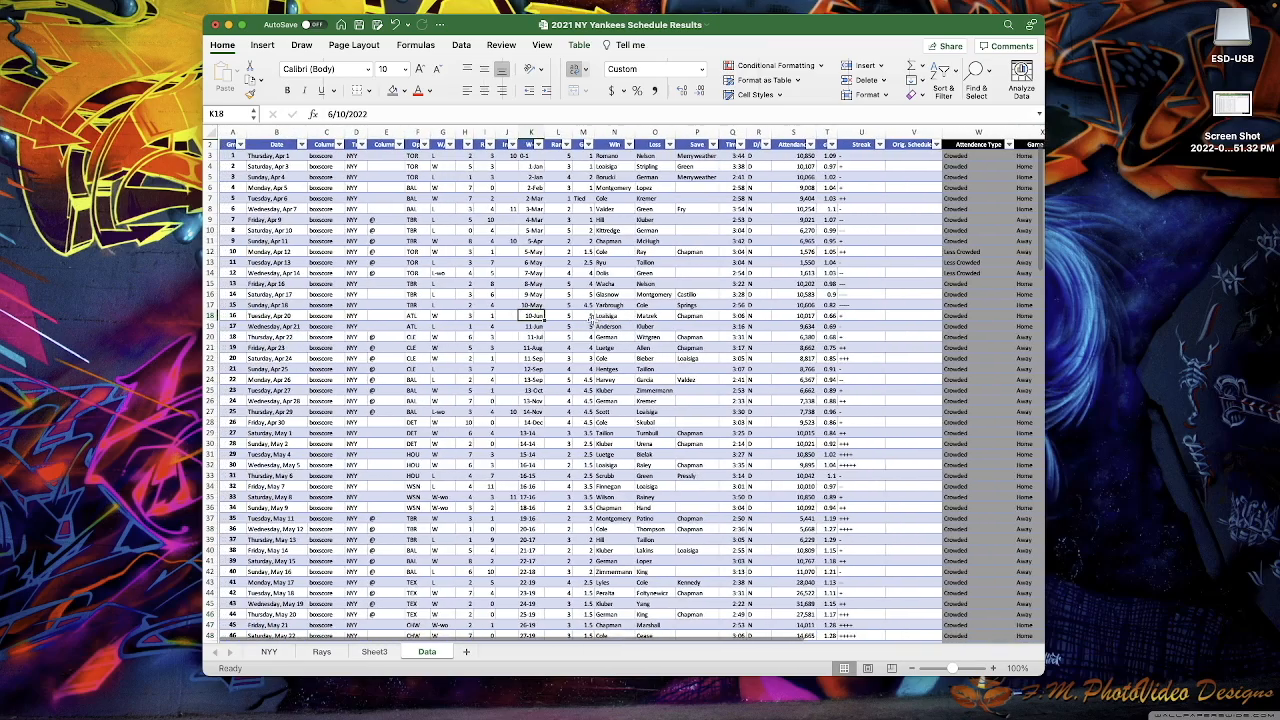
pyautogui.hscroll(-1, 592, 321)
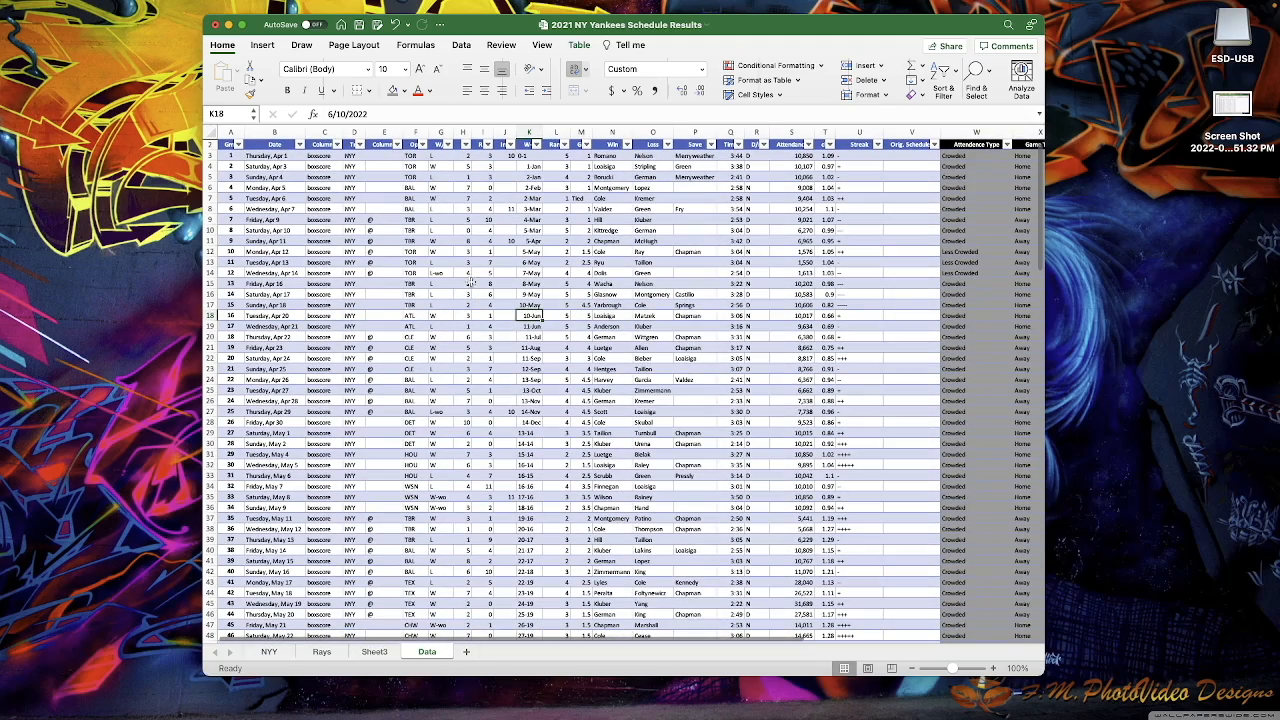
pyautogui.hscroll(3, 572, 338)
pyautogui.hscroll(2, 570, 338)
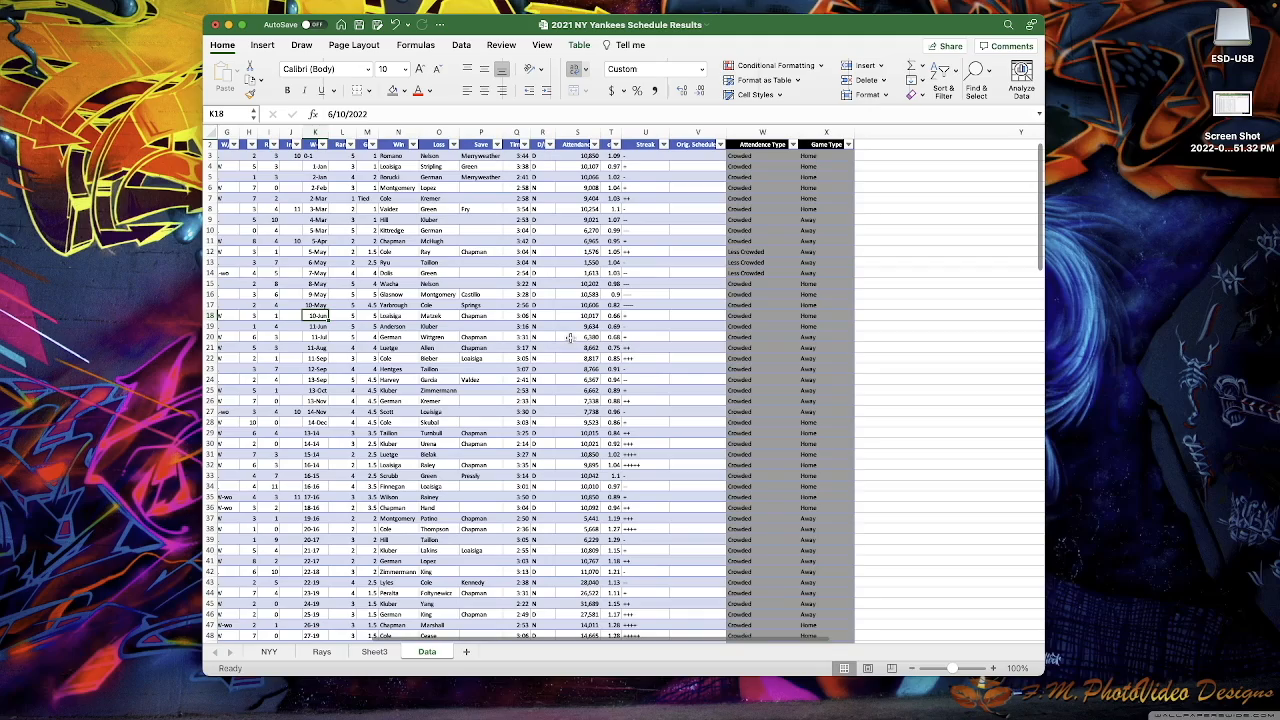
pyautogui.hscroll(-4, 570, 338)
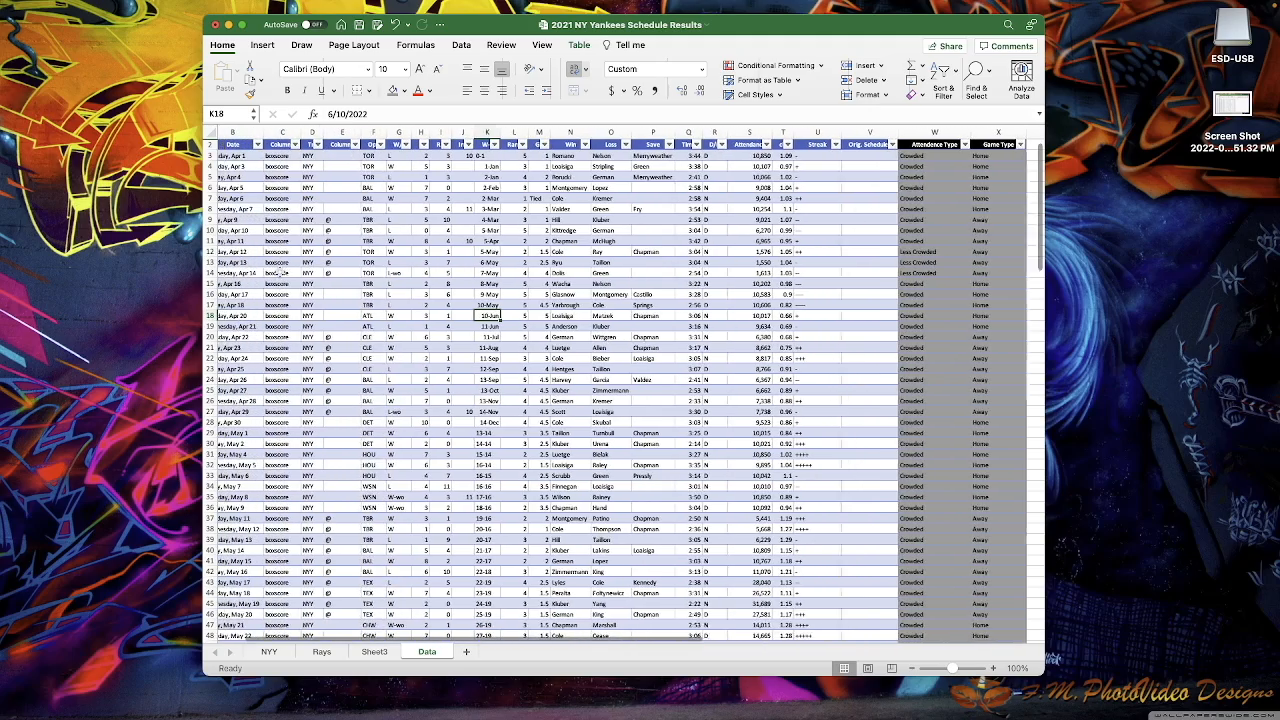
pyautogui.hscroll(-1, 280, 272)
pyautogui.hscroll(1, 412, 269)
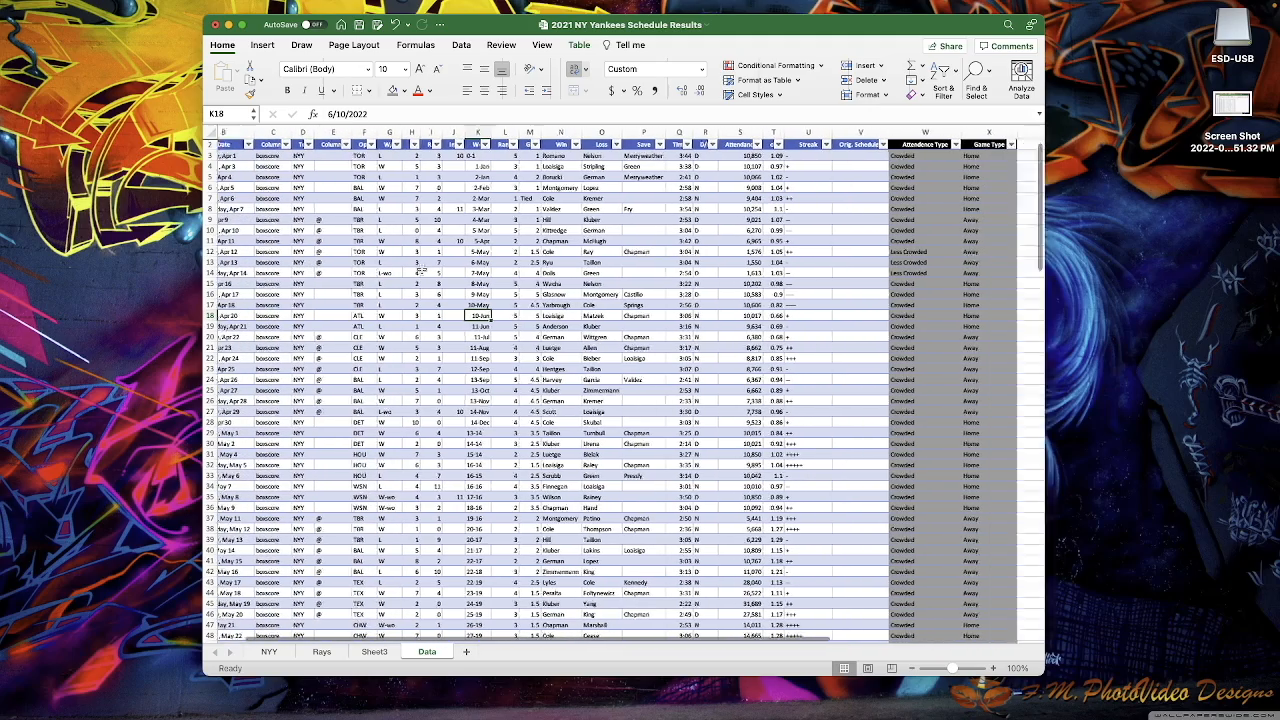
pyautogui.hscroll(2, 422, 270)
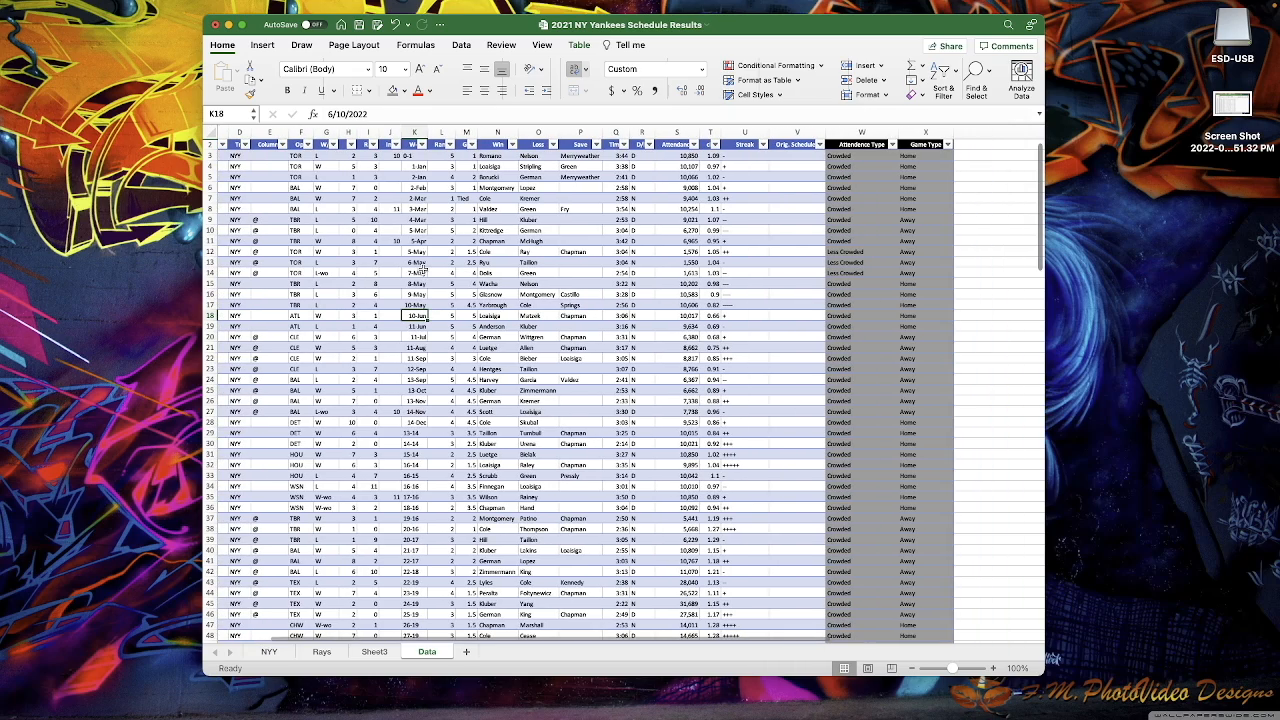
pyautogui.hscroll(-2, 422, 270)
pyautogui.moveTo(935, 156); pyautogui.dragTo(990, 246)
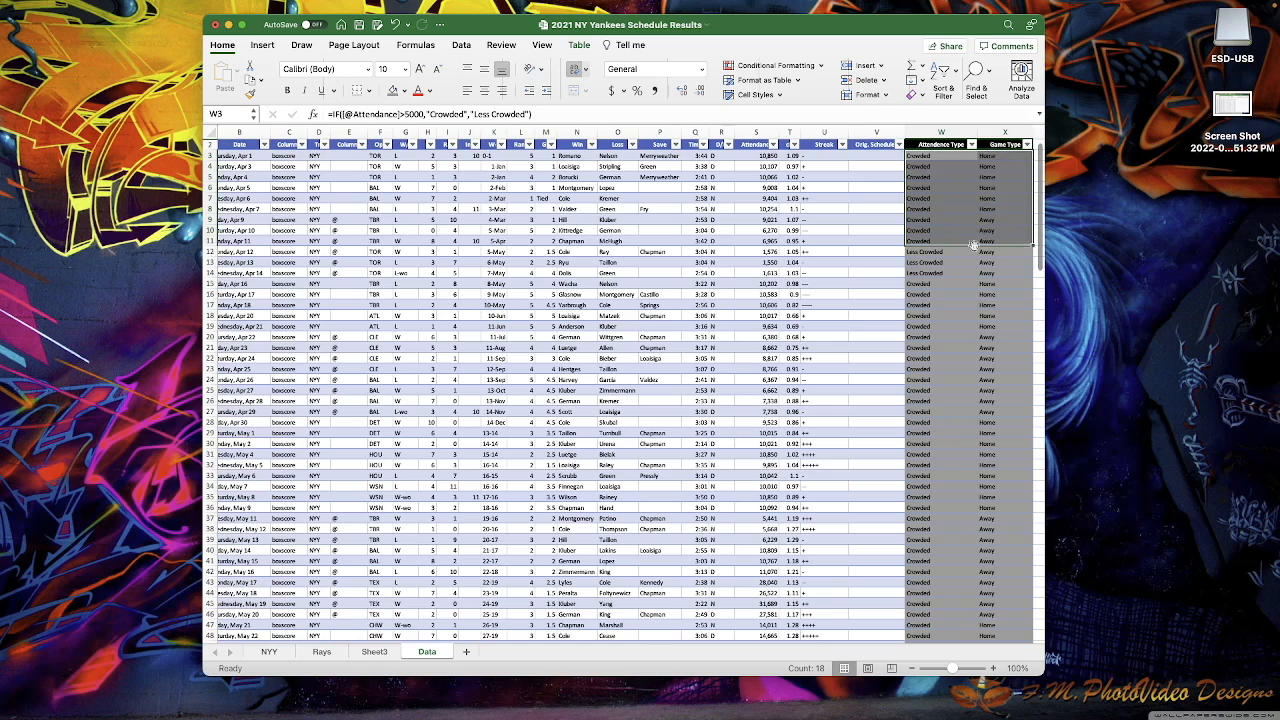
pyautogui.click(827, 262)
pyautogui.scroll(-3, 417, 292)
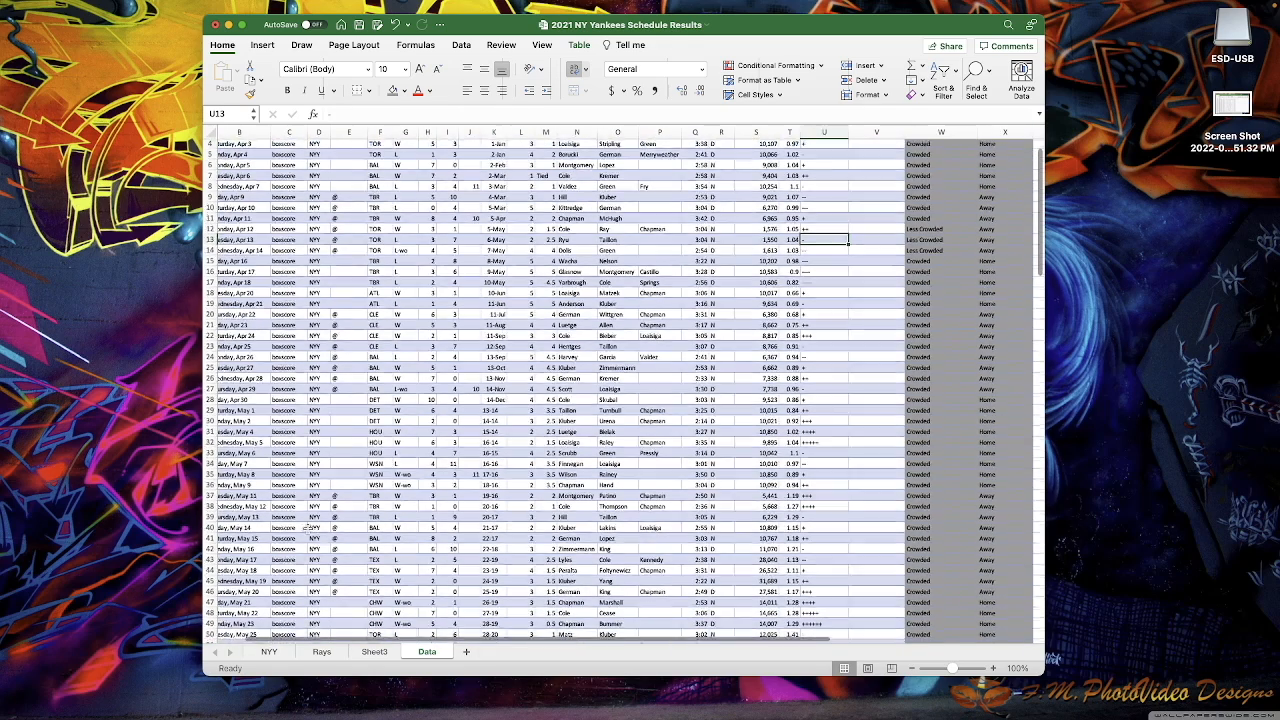
pyautogui.click(577, 45)
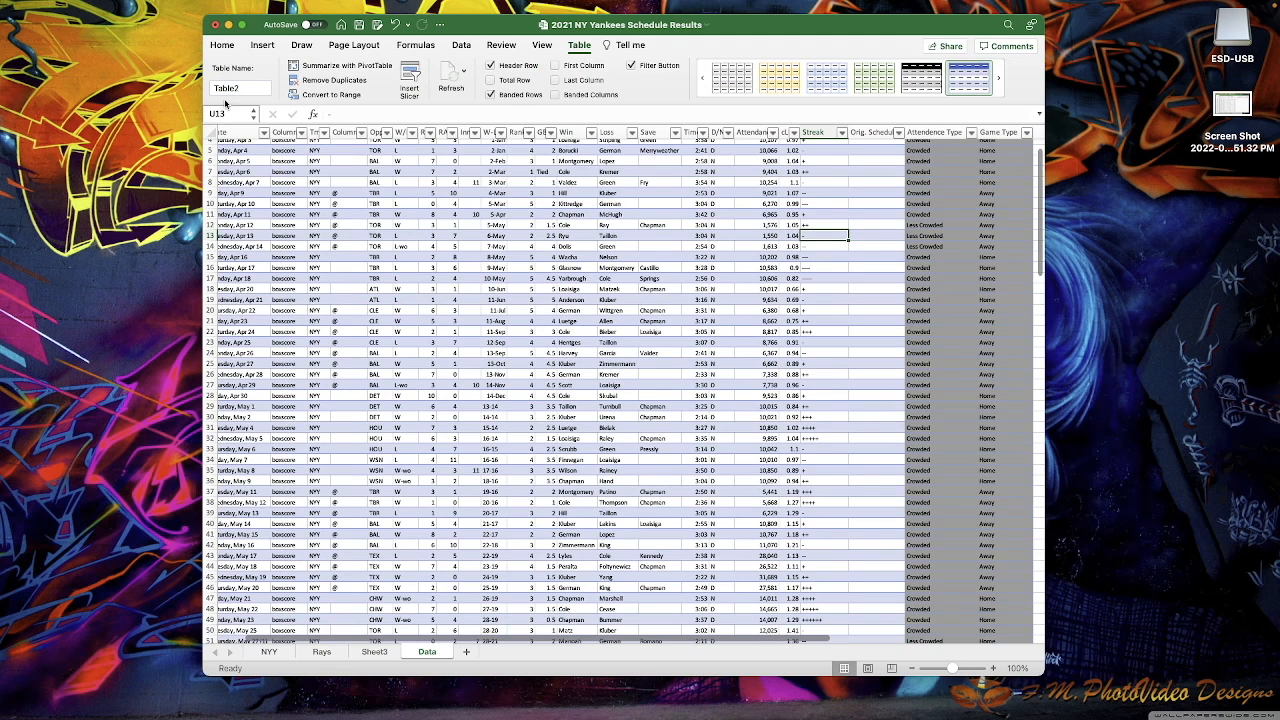
pyautogui.click(374, 651)
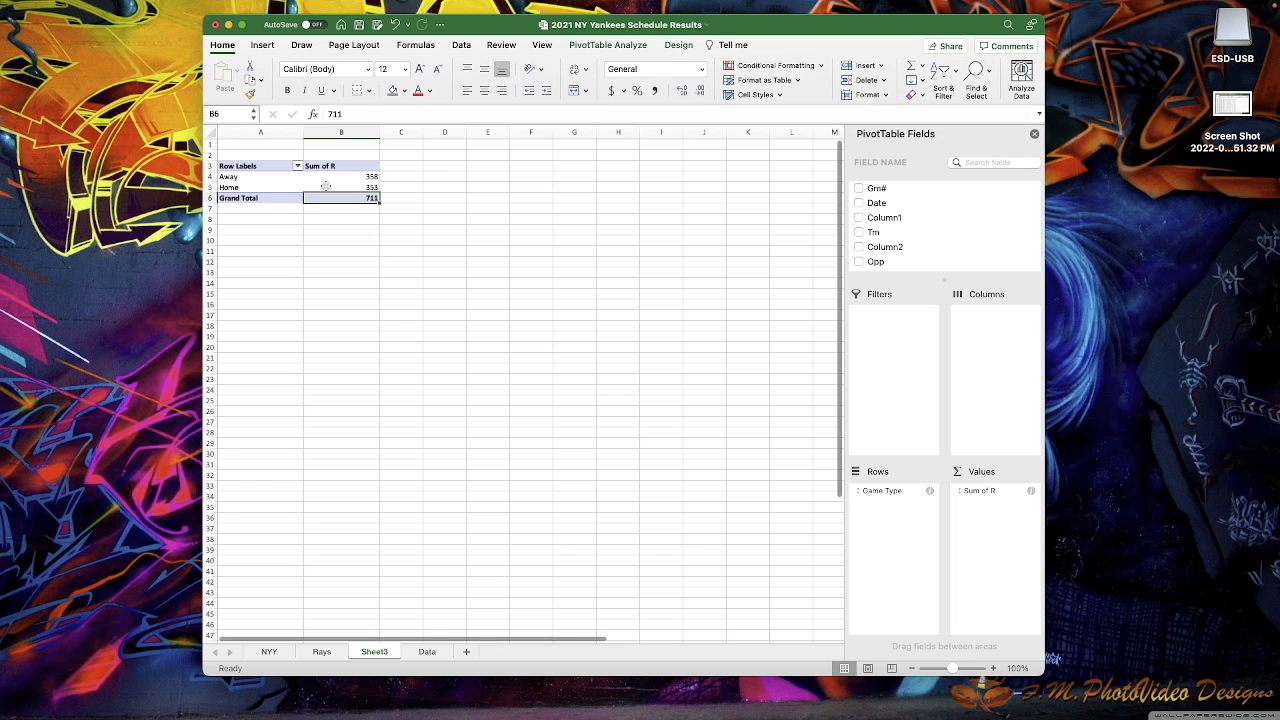
pyautogui.click(617, 51)
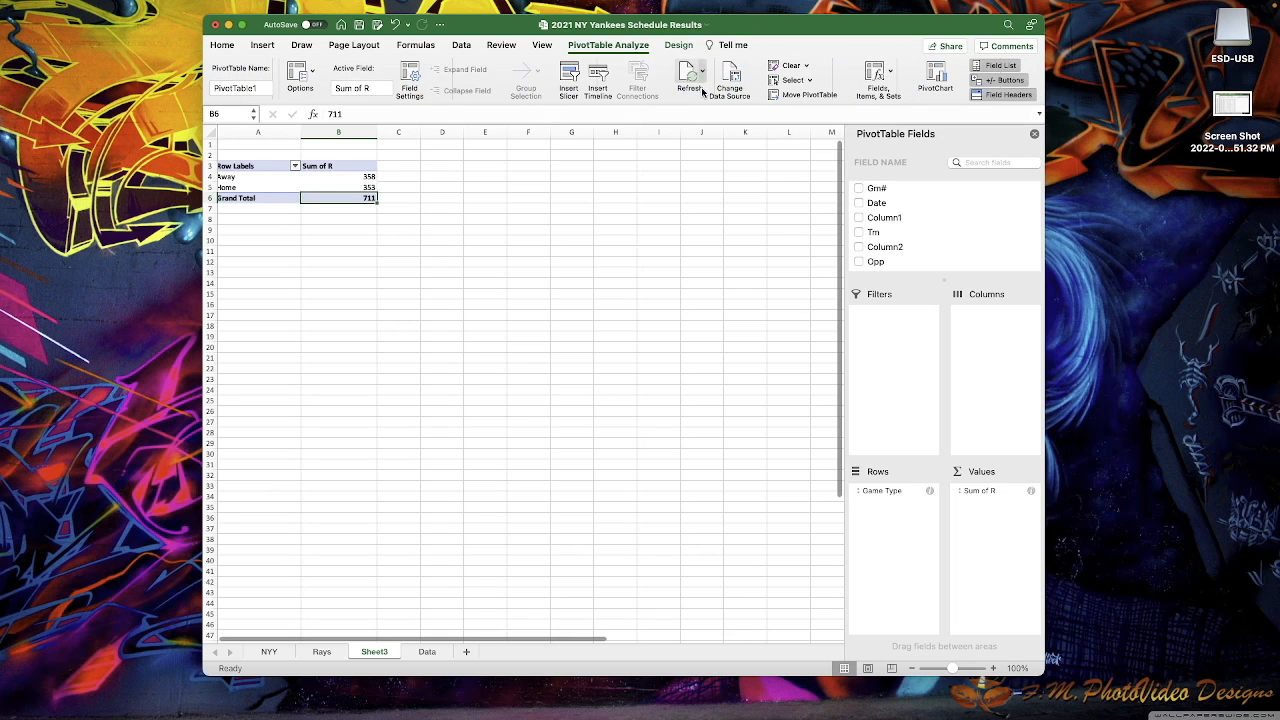
pyautogui.click(426, 652)
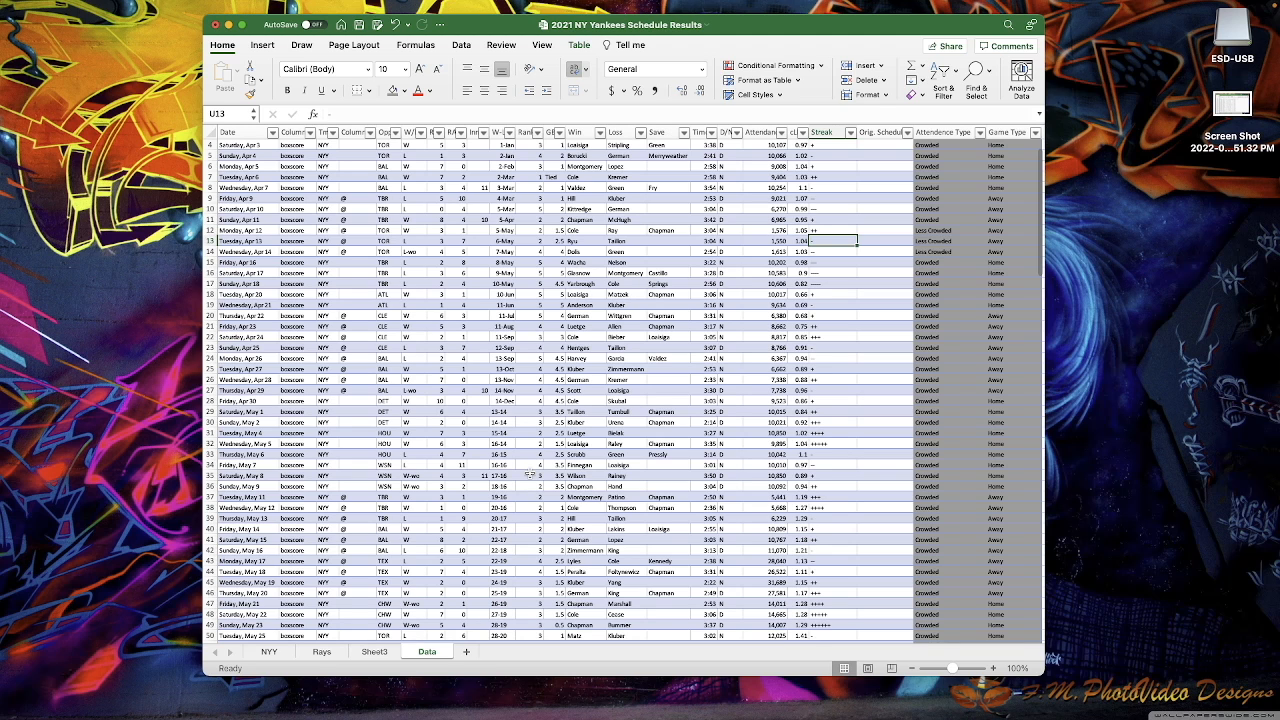
pyautogui.scroll(2, 530, 476)
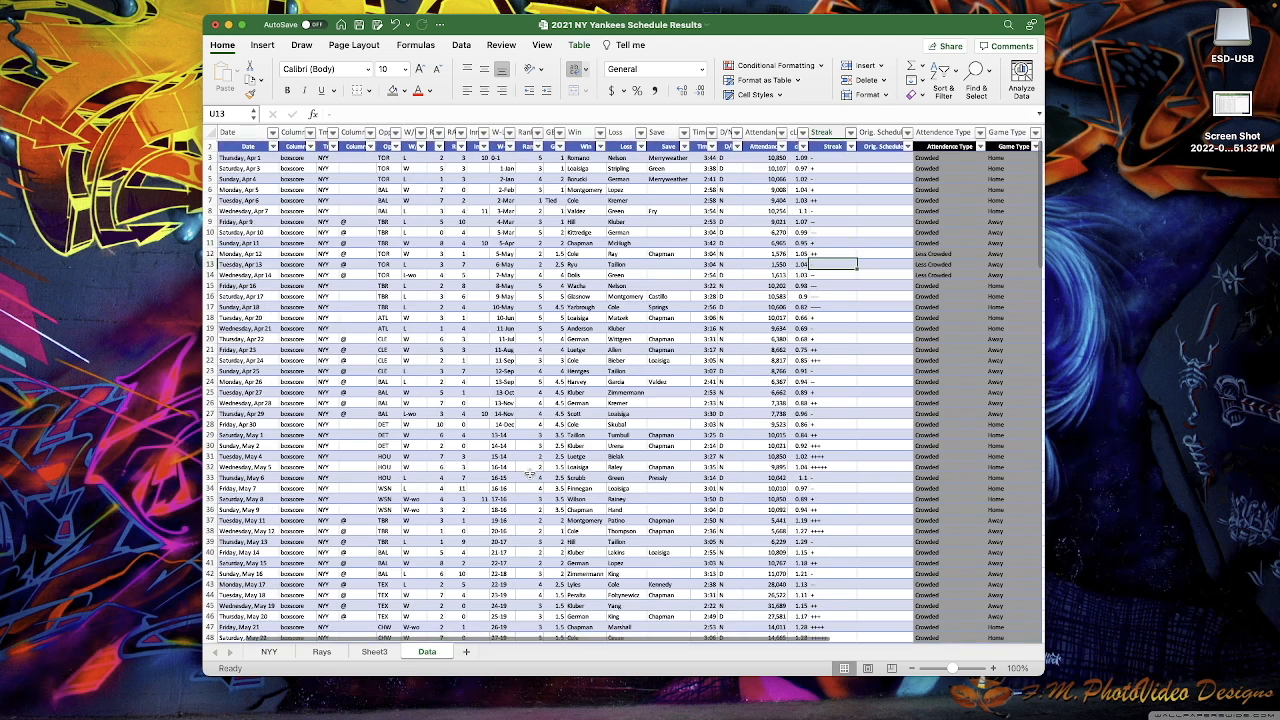